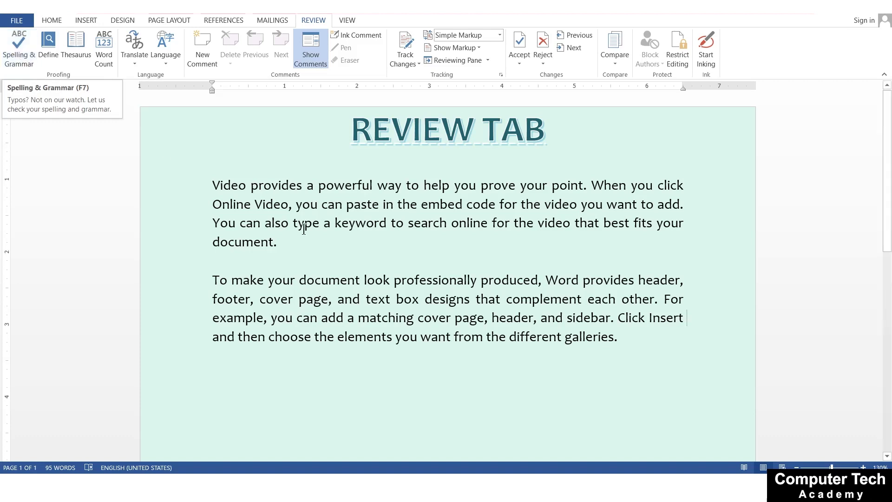
# - Run a spelling and grammar check on the untouched text and dismiss the completion message
pyautogui.click(321, 244)
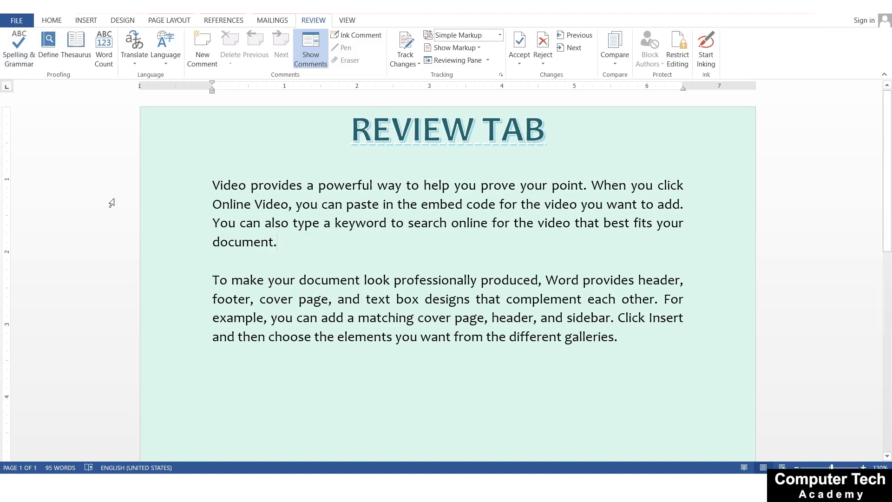
pyautogui.click(209, 181)
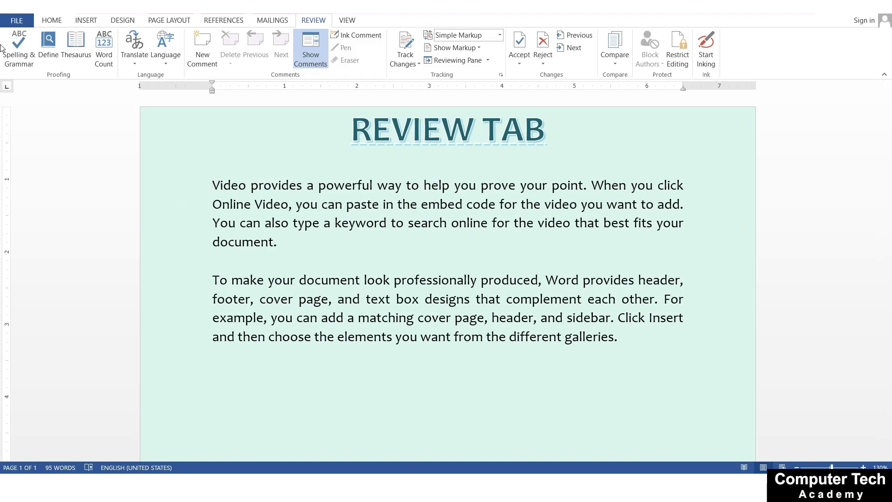
pyautogui.click(22, 42)
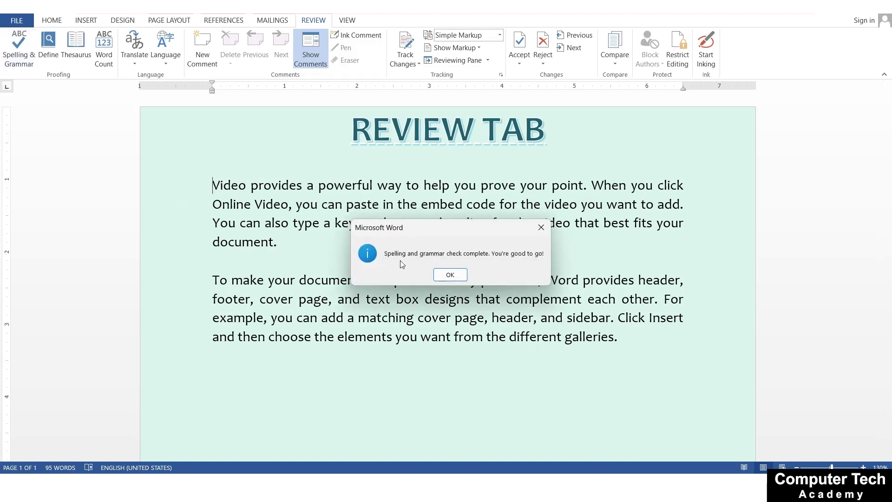
pyautogui.click(452, 277)
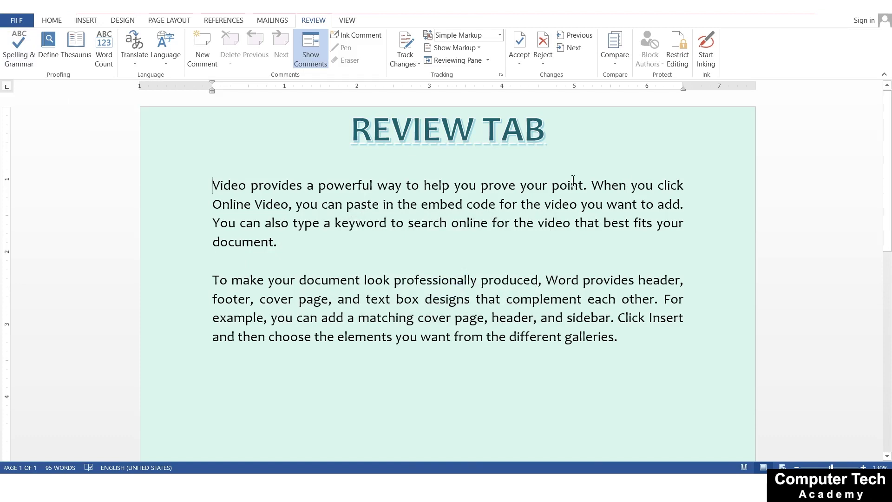
# - Misspell Video as ViEdeo, undo the stray space before it, and position after provides
pyautogui.click(560, 190)
pyautogui.write('E')
pyautogui.click(317, 236)
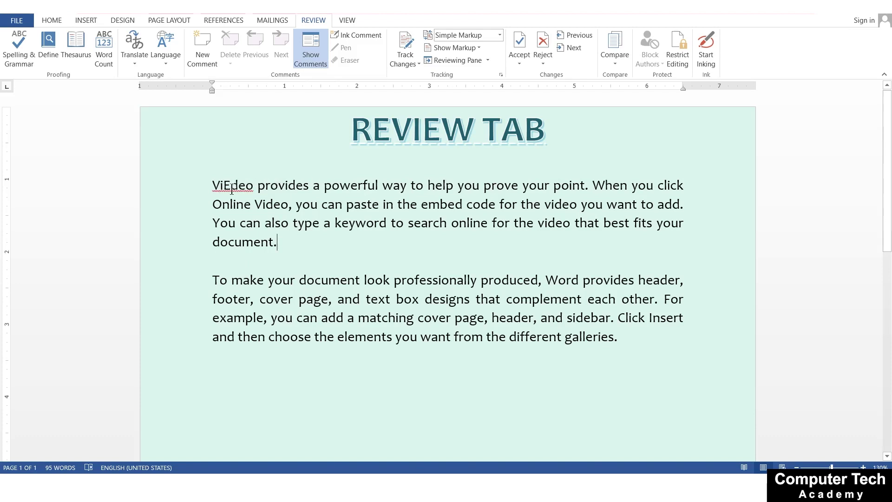
pyautogui.click(211, 188)
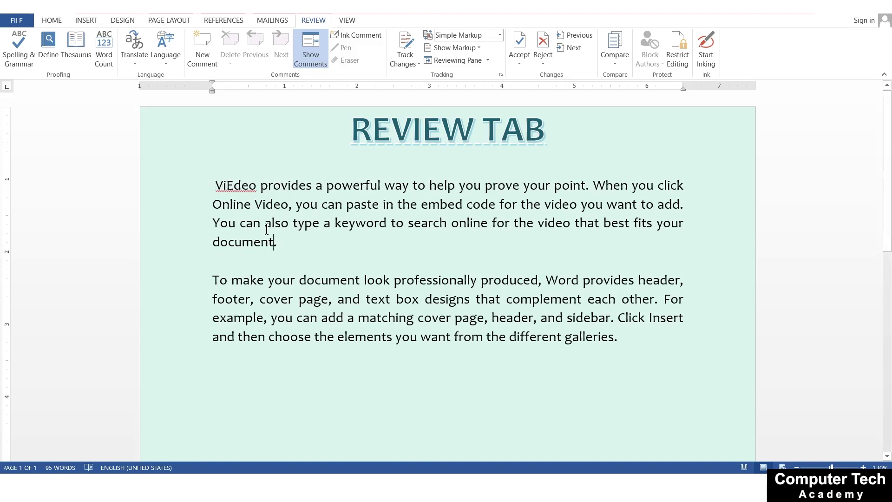
pyautogui.hotkey('ctrl', 'z')
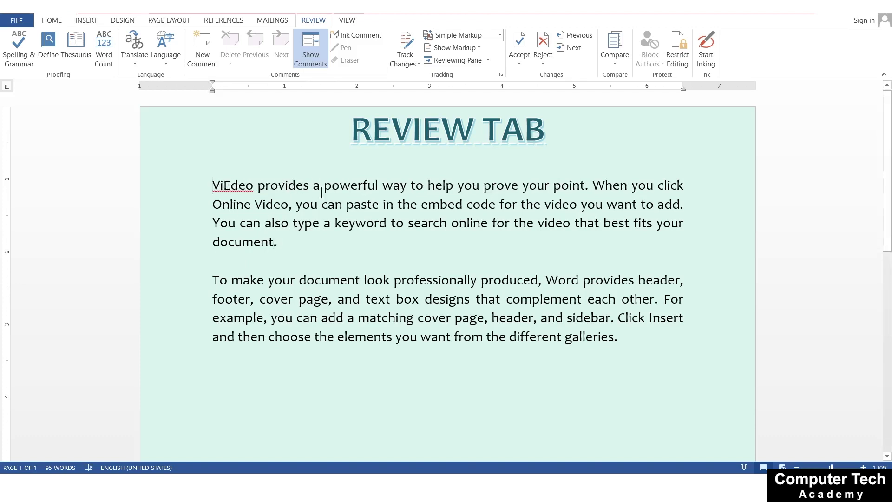
pyautogui.moveTo(305, 189); pyautogui.dragTo(302, 204)
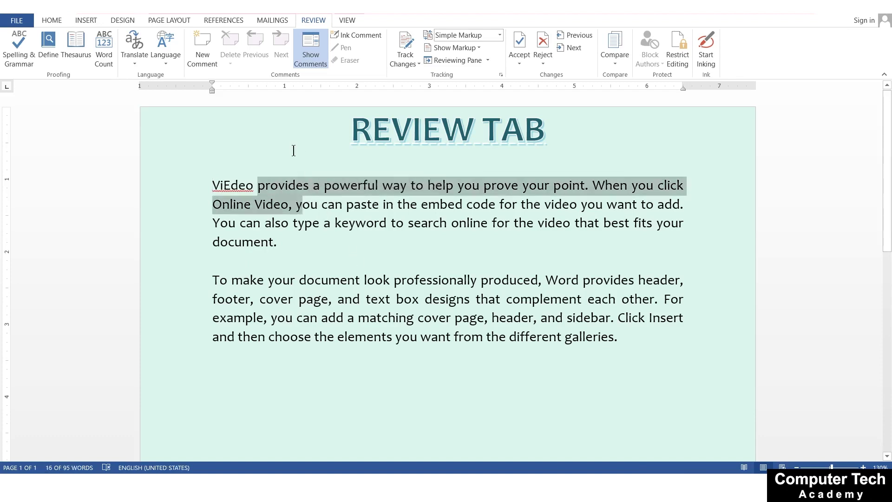
pyautogui.click(308, 188)
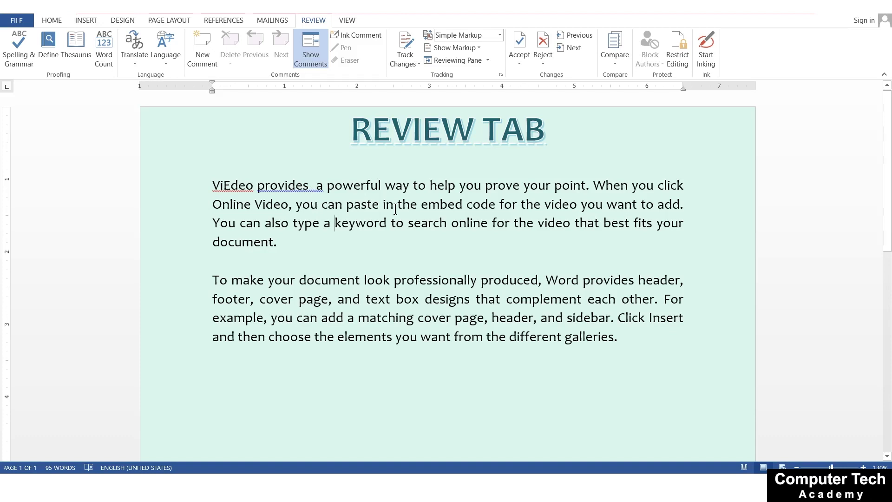
# - Remove the space before the period after point and the extra space before When
pyautogui.click(587, 187)
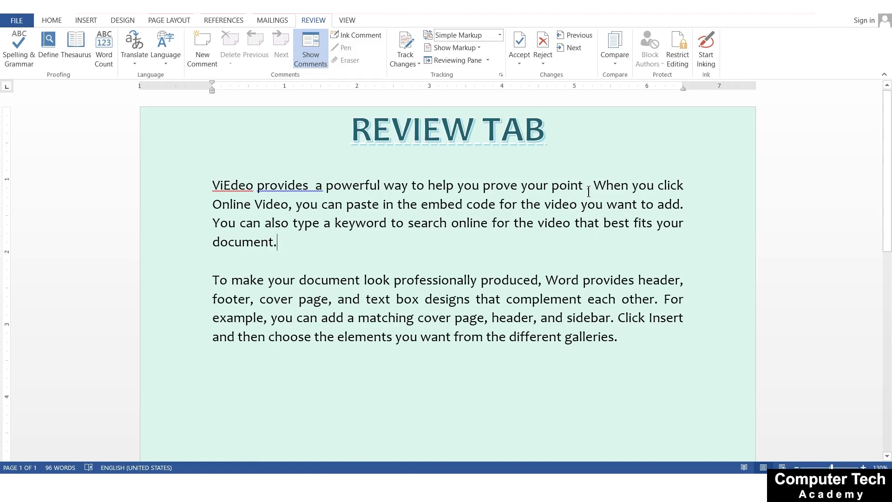
pyautogui.press('BackSpace')
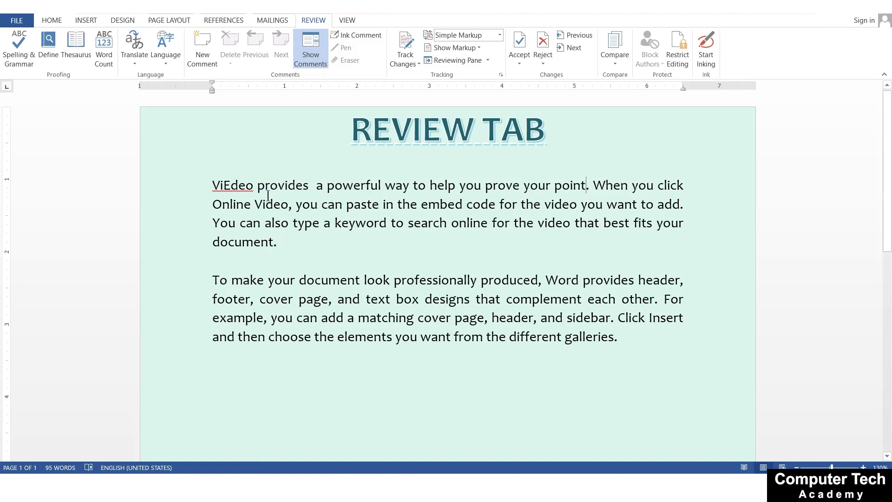
pyautogui.click(312, 191)
pyautogui.click(593, 186)
pyautogui.click(599, 257)
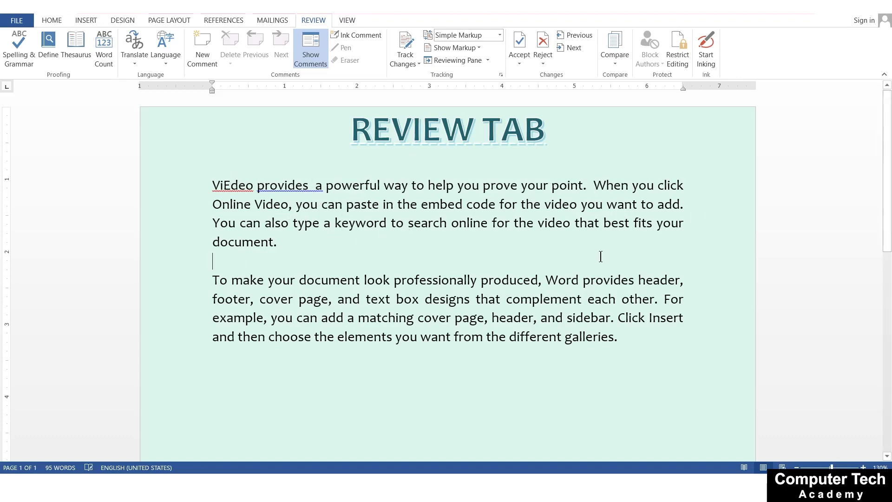
pyautogui.click(593, 185)
pyautogui.press('BackSpace')
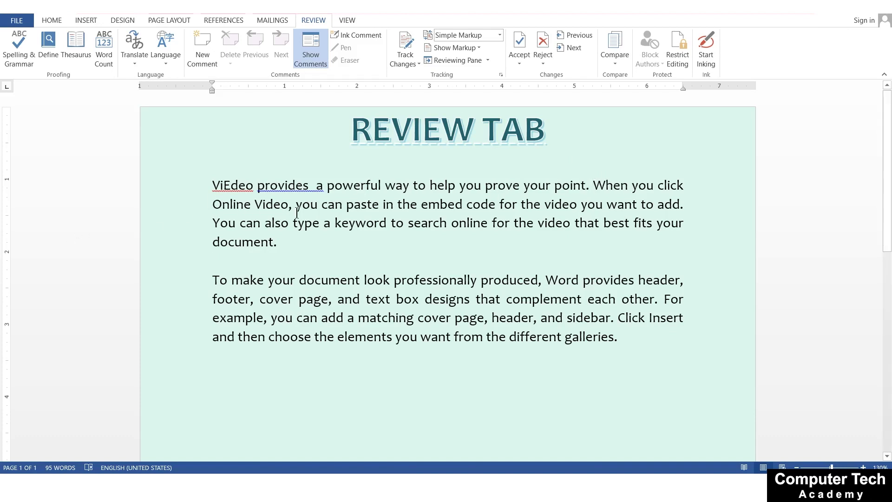
# - Misspell paste as paSste near the end of the first paragraph
pyautogui.click(273, 245)
pyautogui.click(308, 254)
pyautogui.write('S')
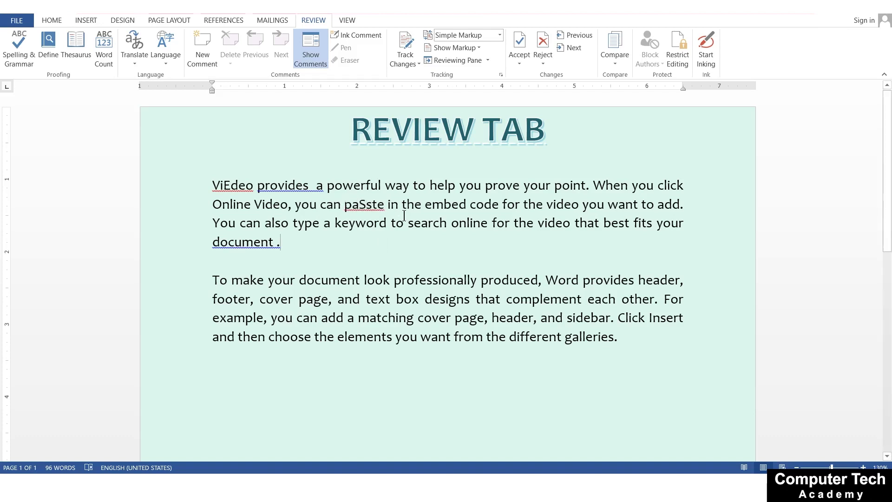
pyautogui.click(212, 181)
pyautogui.click(17, 61)
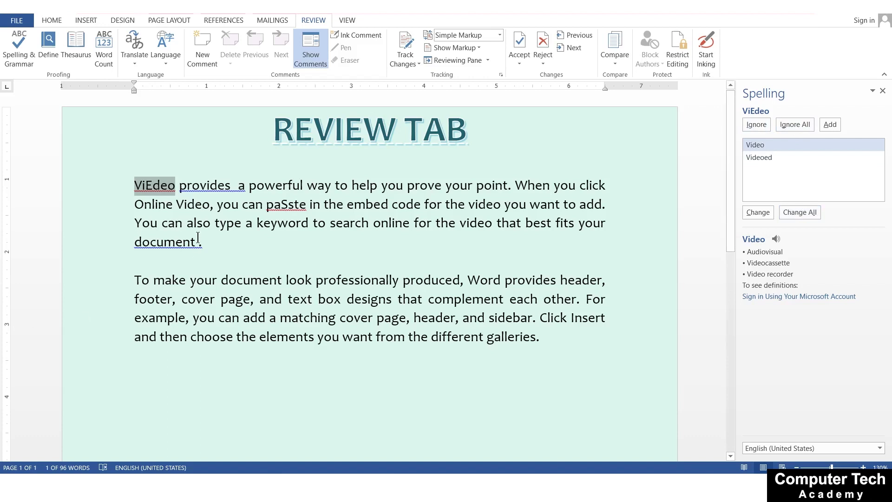
pyautogui.click(204, 259)
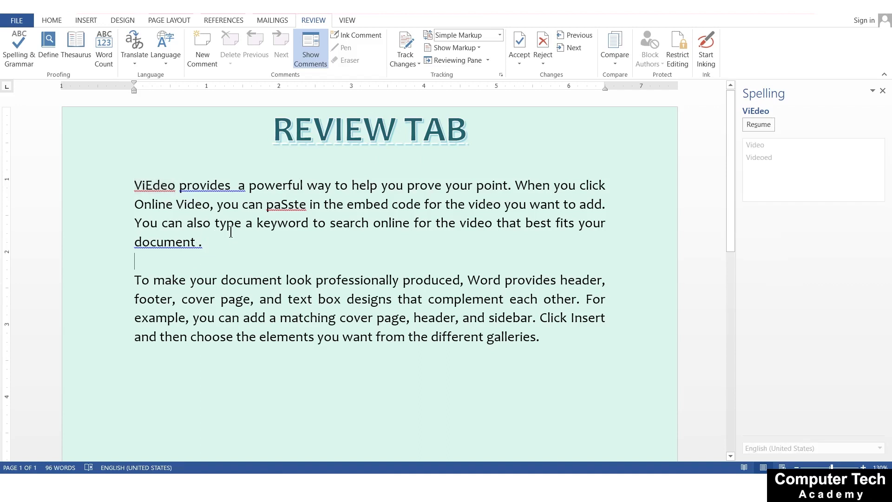
pyautogui.write('sHYAM')
pyautogui.click(140, 261)
pyautogui.press('BackSpace')
pyautogui.write('SHYAM')
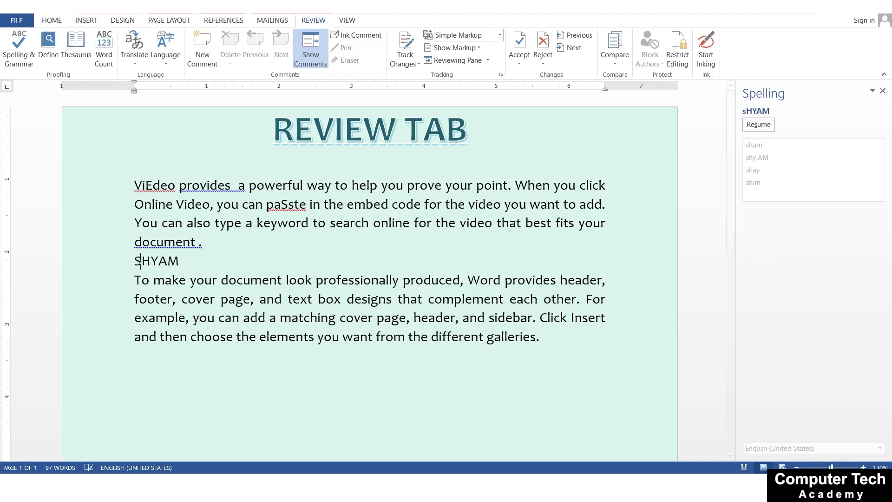
pyautogui.click(179, 262)
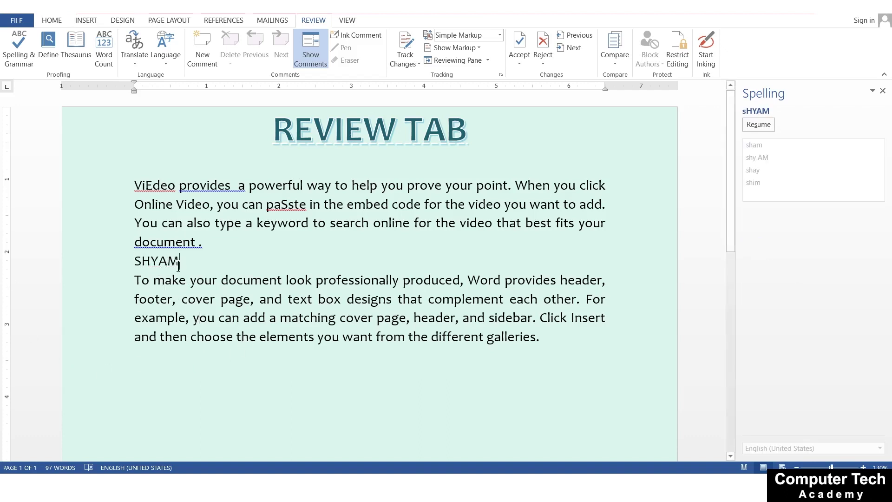
pyautogui.press('Return')
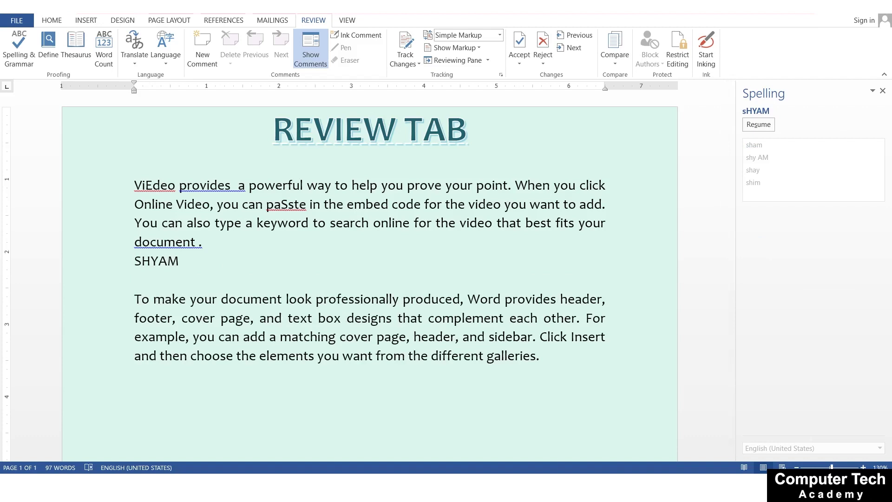
pyautogui.write('KRITIKA')
pyautogui.press('Return')
pyautogui.press('BackSpace')
pyautogui.click(234, 319)
pyautogui.click(188, 280)
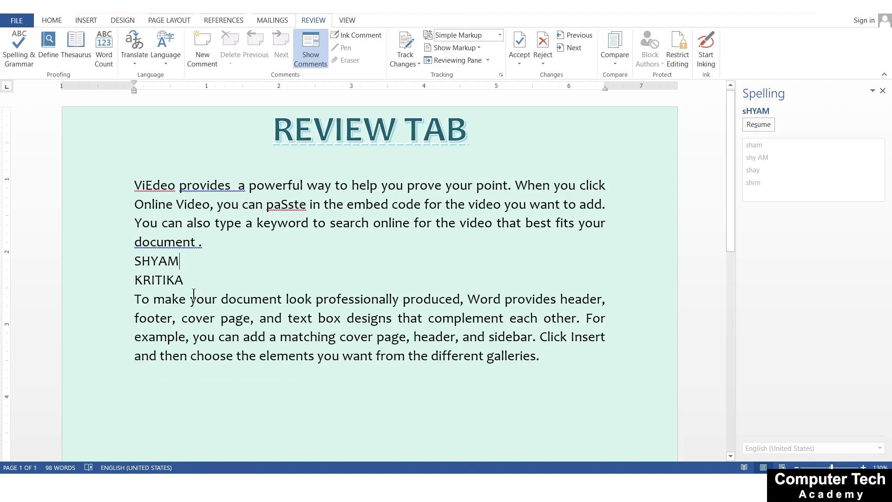
pyautogui.moveTo(181, 261); pyautogui.dragTo(193, 299)
pyautogui.moveTo(128, 261); pyautogui.dragTo(127, 278)
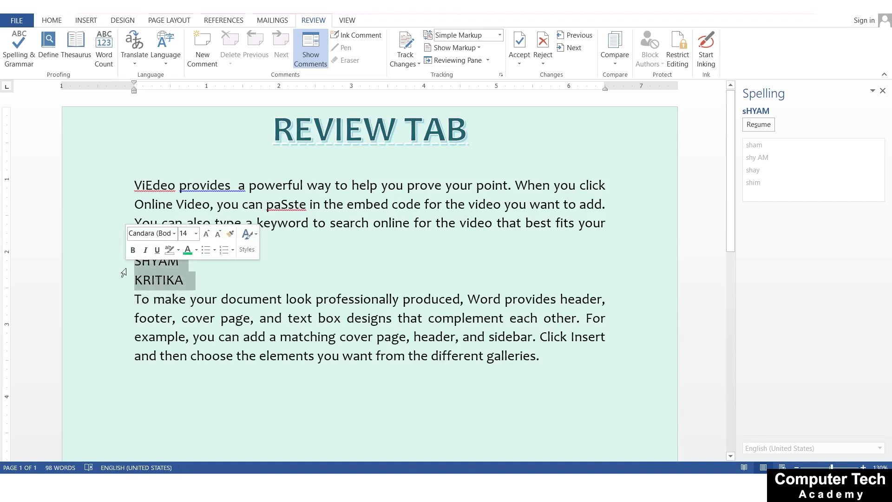
pyautogui.press('Delete')
pyautogui.click(217, 240)
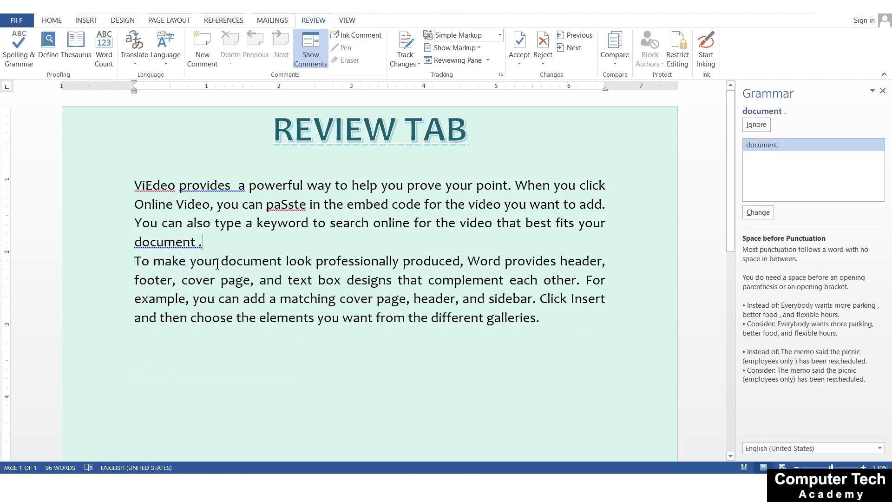
pyautogui.press('Return')
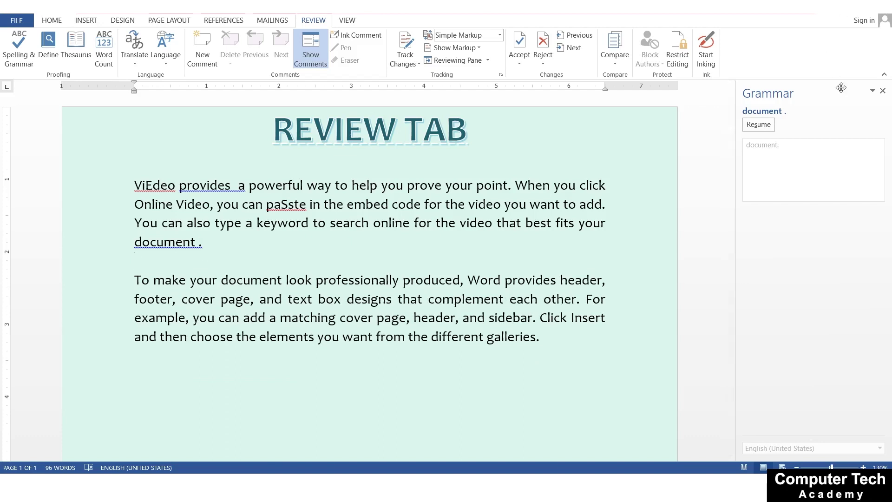
pyautogui.click(883, 91)
# - Add UP to the end of the first paragraph and type a name on a new line
pyautogui.press('Left')
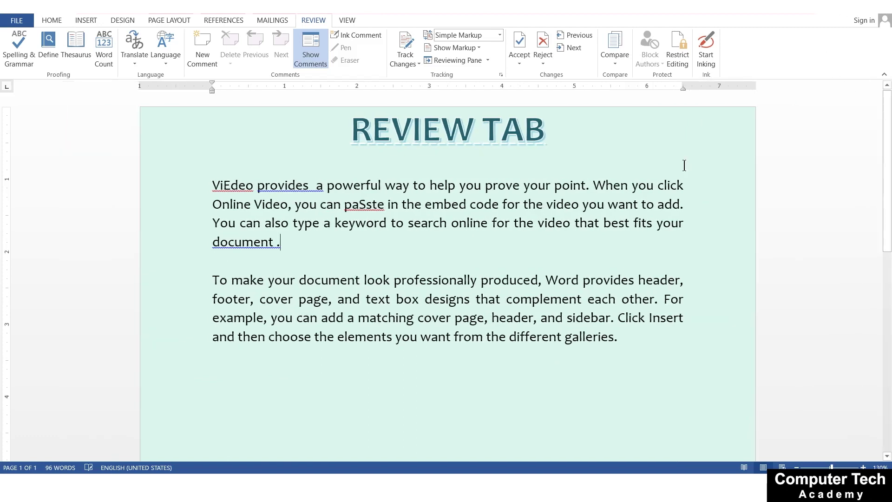
pyautogui.write('UP')
pyautogui.click(281, 243)
pyautogui.press('Return')
pyautogui.write('NE')
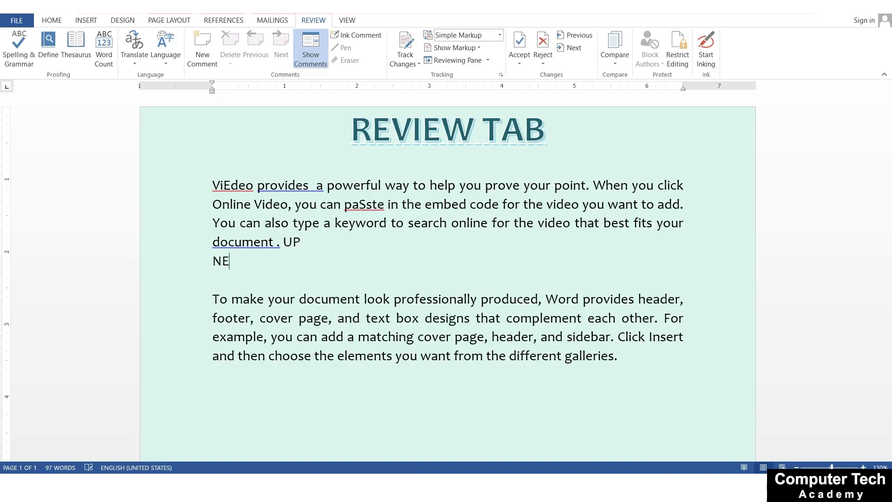
pyautogui.write('HA')
pyautogui.press('Return')
pyautogui.press('BackSpace')
# - Run the spelling check from ViEdeo: fix the double space, change paSste to paste, ignore the period warning
pyautogui.click(385, 318)
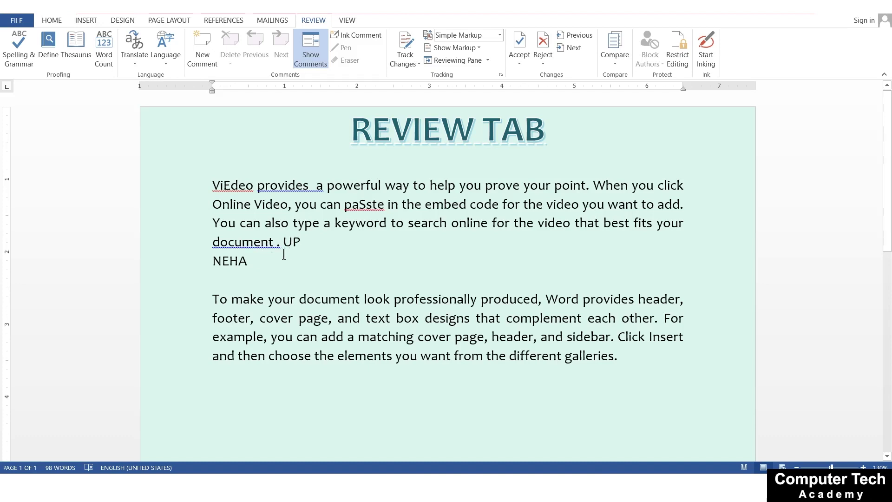
pyautogui.click(213, 182)
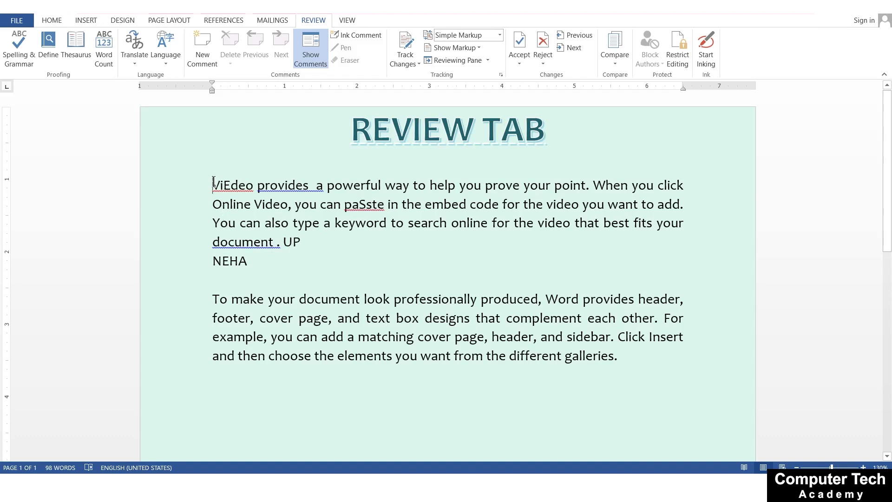
pyautogui.click(18, 49)
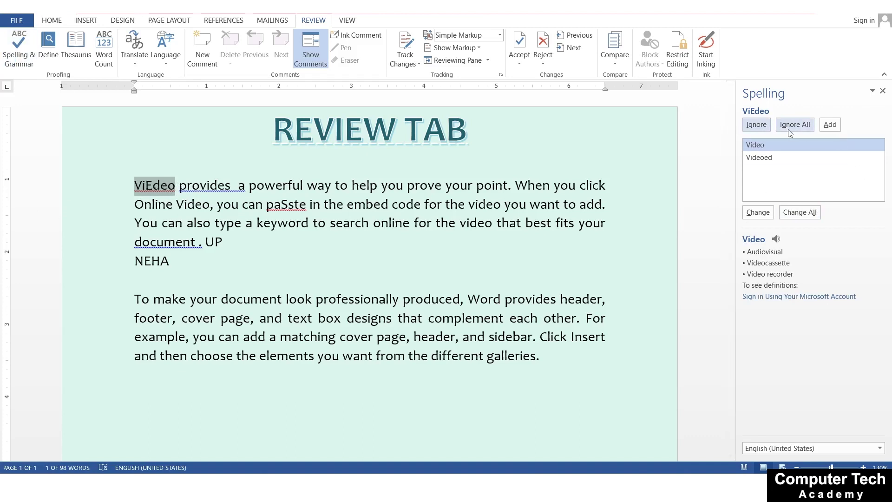
pyautogui.click(756, 124)
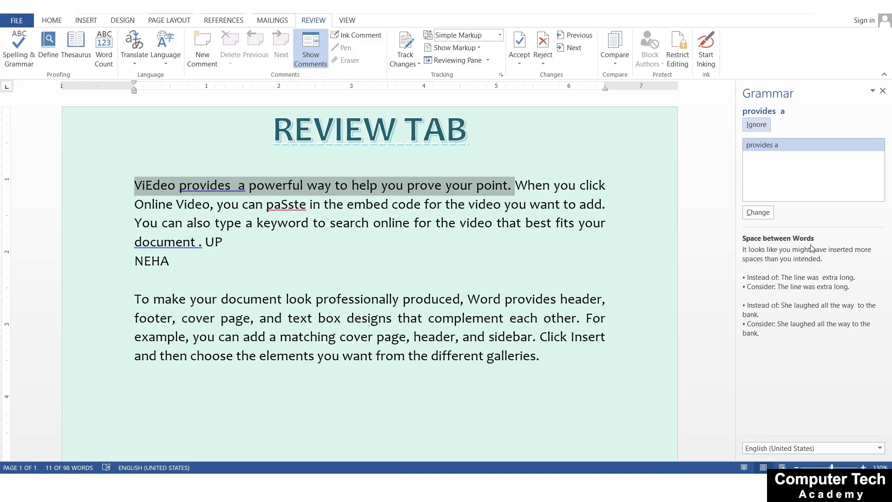
pyautogui.click(757, 213)
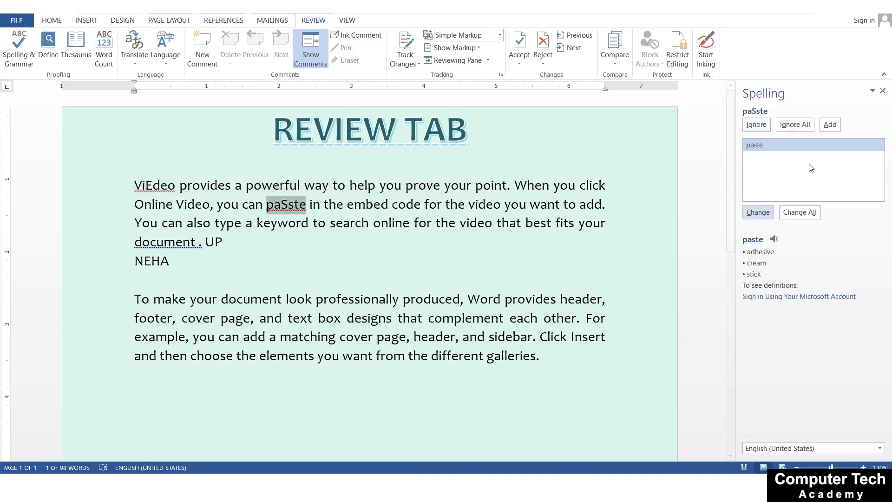
pyautogui.click(794, 142)
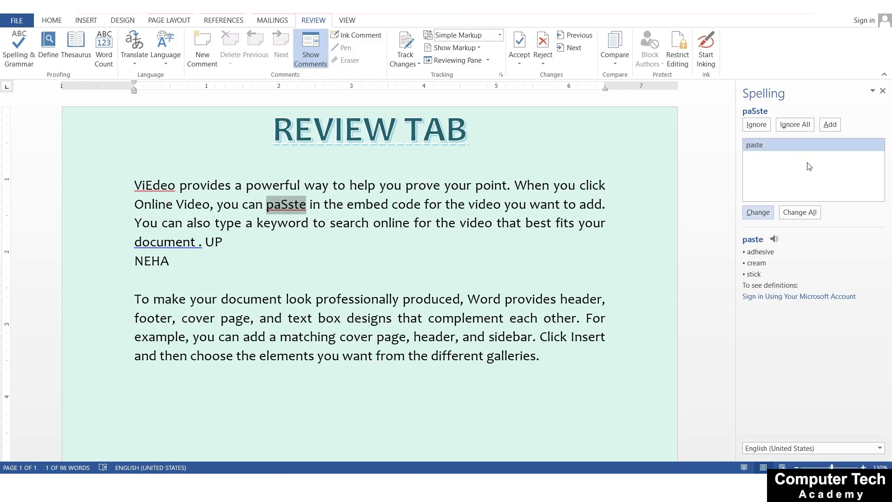
pyautogui.click(758, 212)
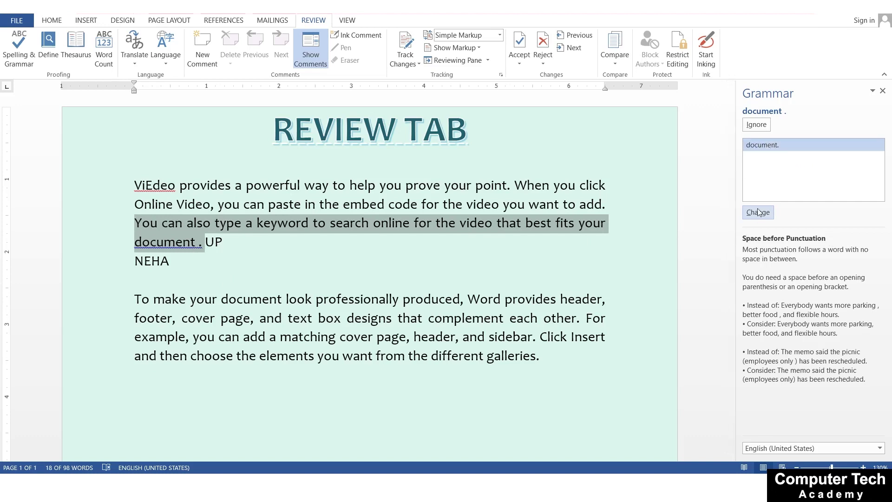
pyautogui.click(752, 126)
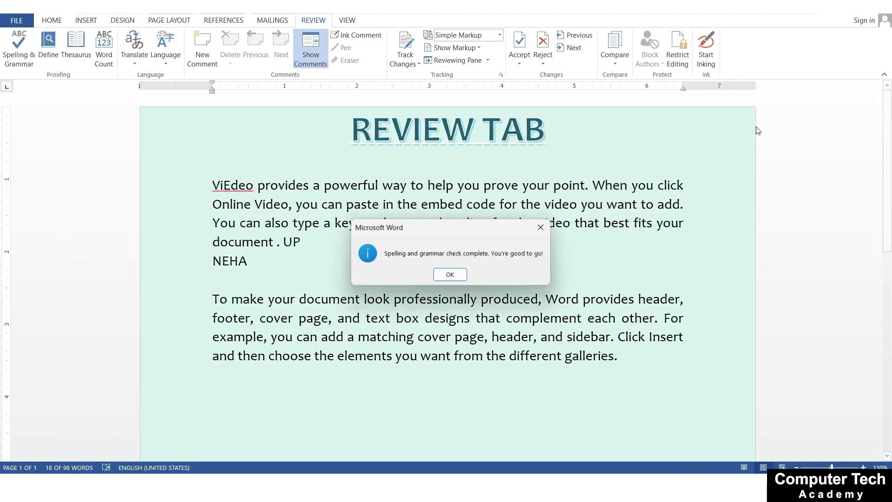
pyautogui.click(453, 276)
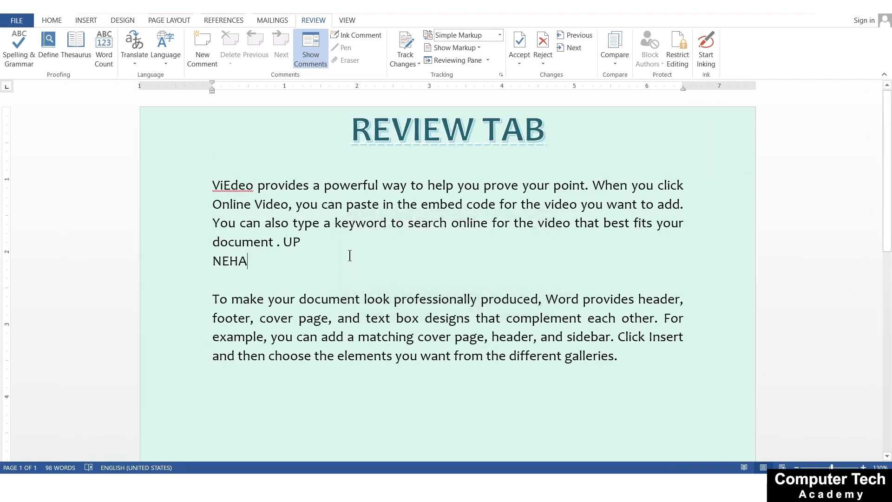
# - Replace ViEdeo with the suggestion Video, then try Define and close the Dictionaries pane
pyautogui.click(224, 187)
pyautogui.rightClick(225, 187)
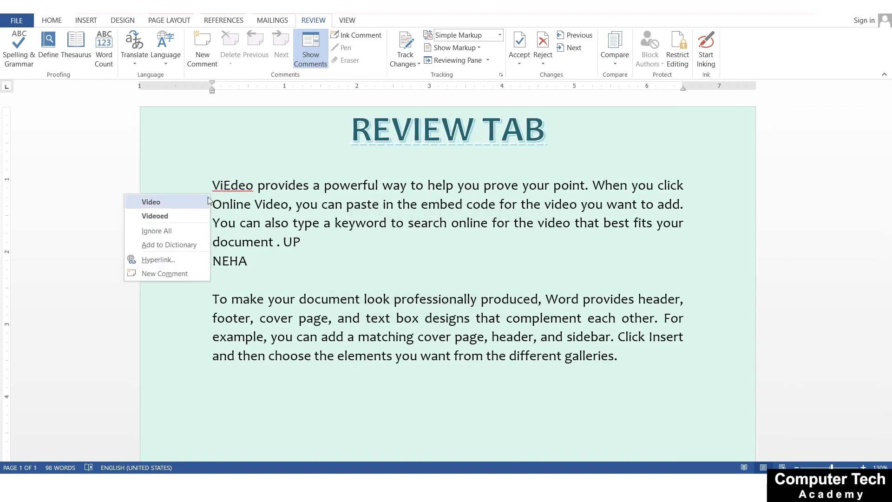
pyautogui.click(178, 203)
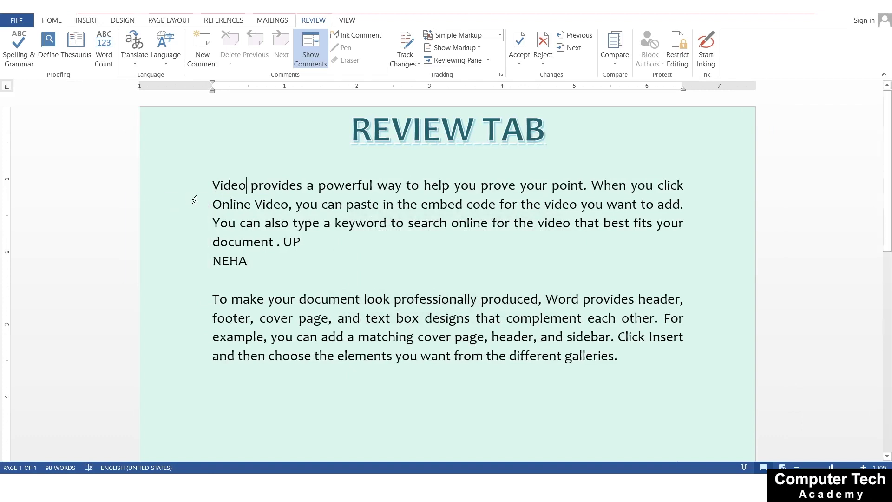
pyautogui.click(49, 46)
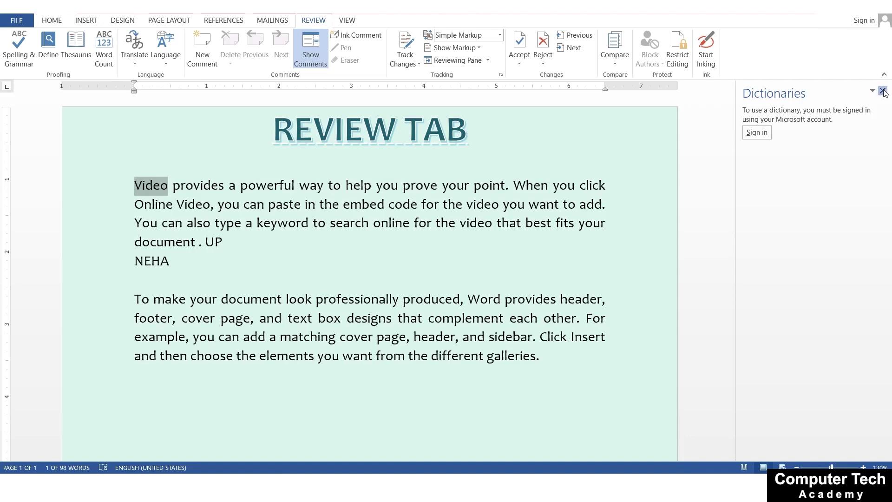
pyautogui.click(881, 91)
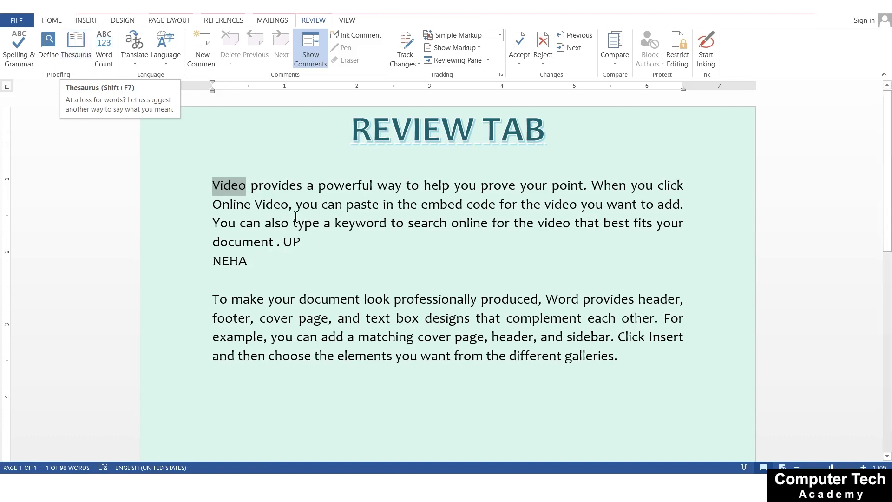
# - Select provides and browse its Thesaurus synonyms, following offers and then bargains
pyautogui.click(251, 185)
pyautogui.moveTo(254, 186); pyautogui.dragTo(300, 187)
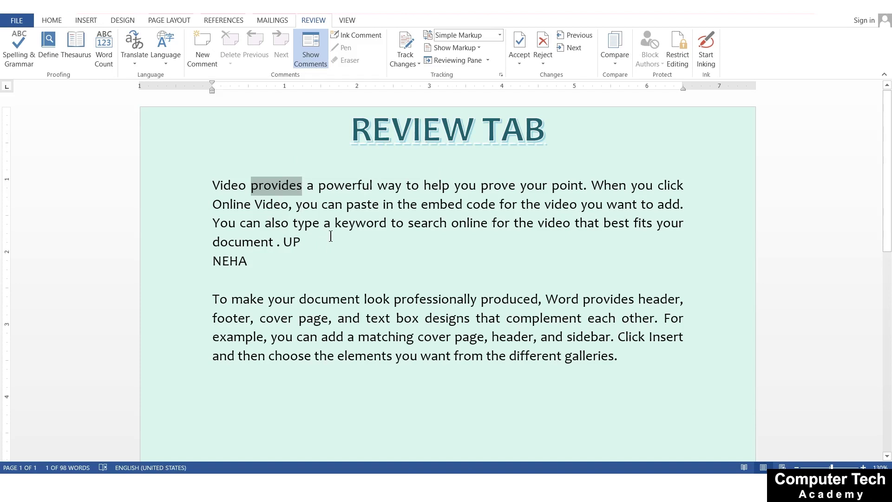
pyautogui.click(85, 49)
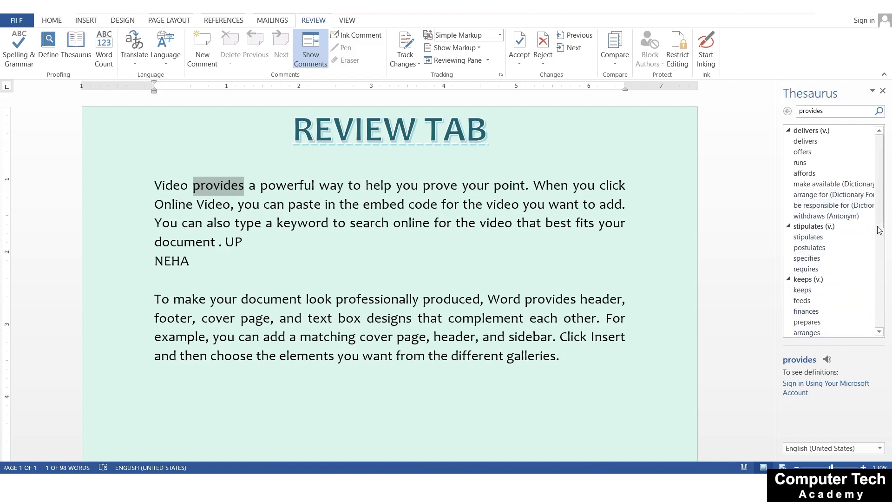
pyautogui.moveTo(878, 226)
pyautogui.mouseDown()
pyautogui.moveTo(879, 260)
pyautogui.moveTo(874, 169)
pyautogui.mouseUp()
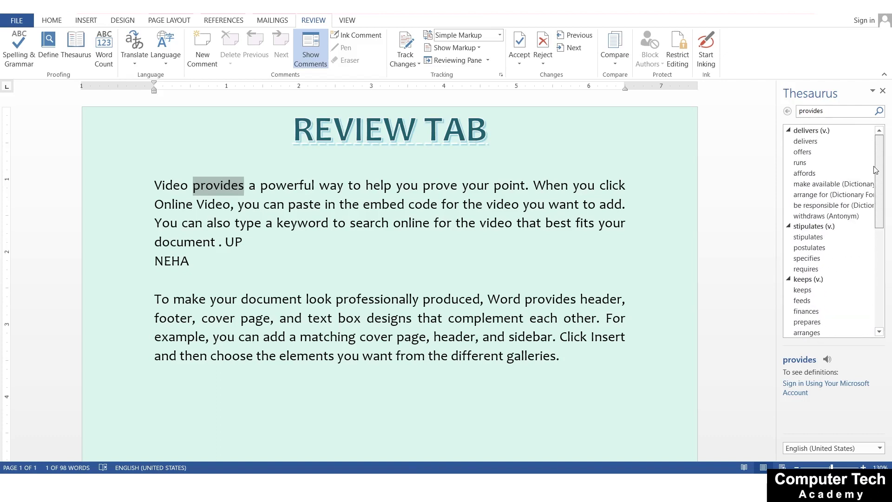
pyautogui.click(802, 152)
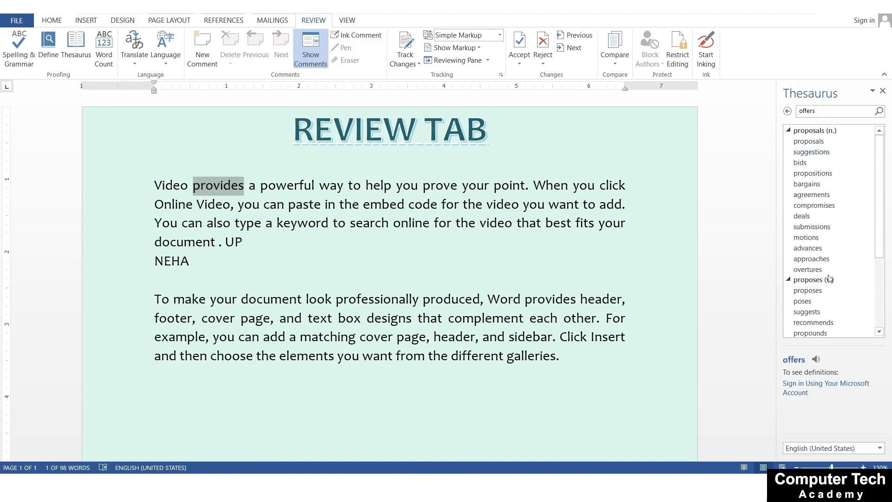
pyautogui.moveTo(811, 194)
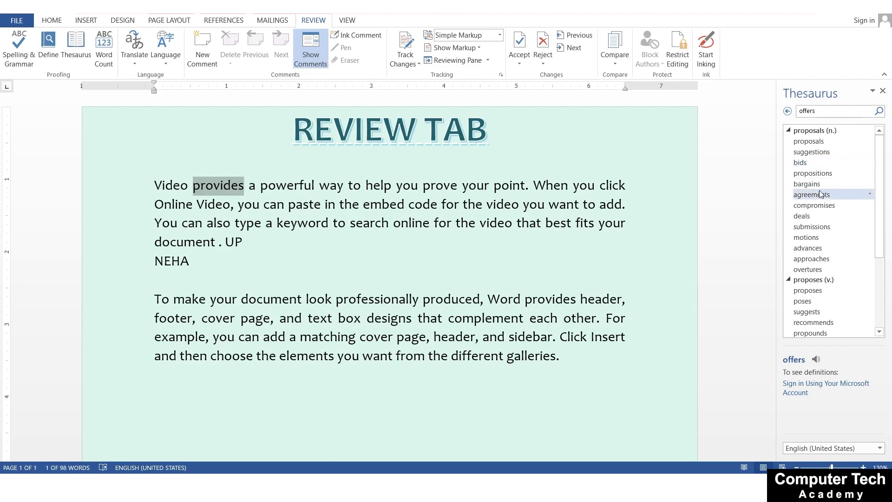
pyautogui.click(802, 185)
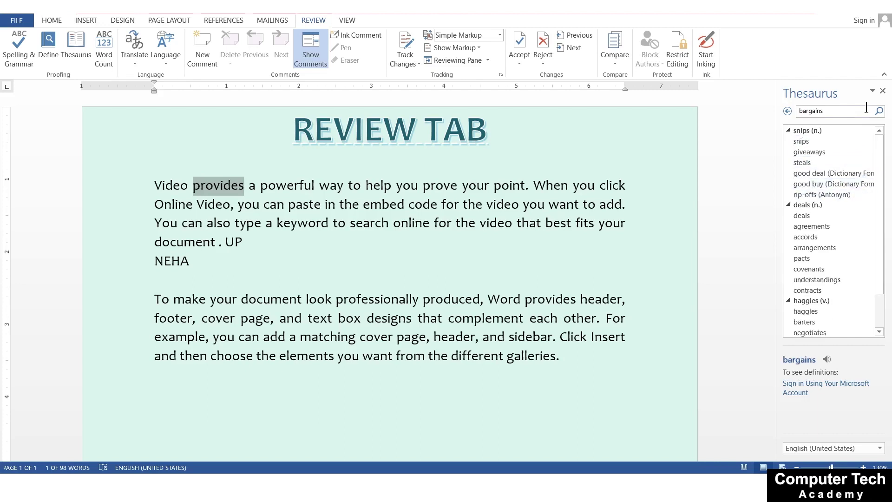
# - Close the Thesaurus pane and open Word Count, showing 98 words on 1 page
pyautogui.click(882, 90)
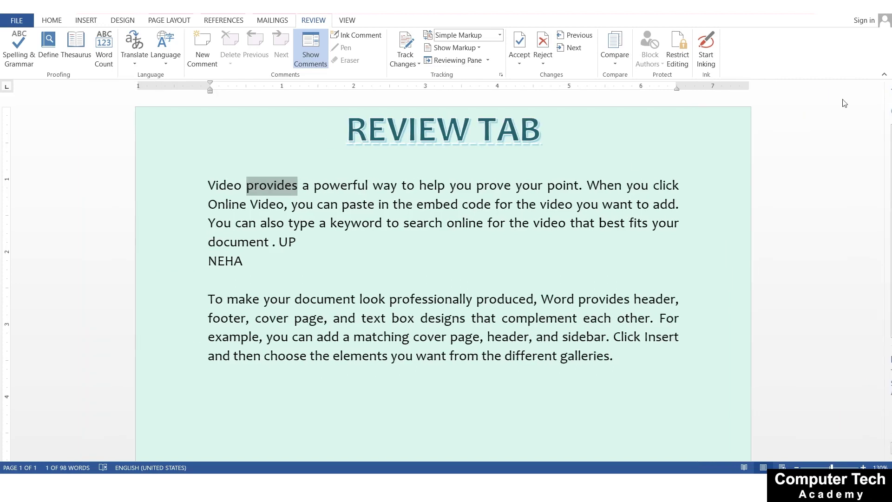
pyautogui.click(339, 249)
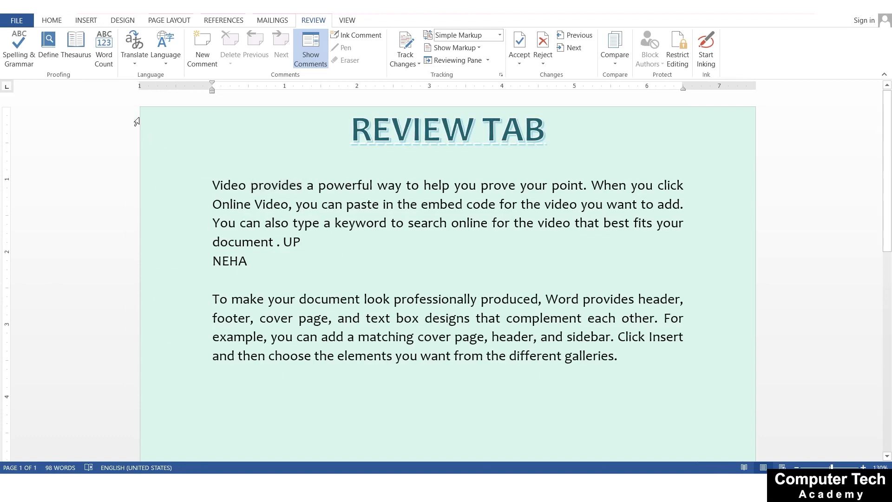
pyautogui.click(108, 55)
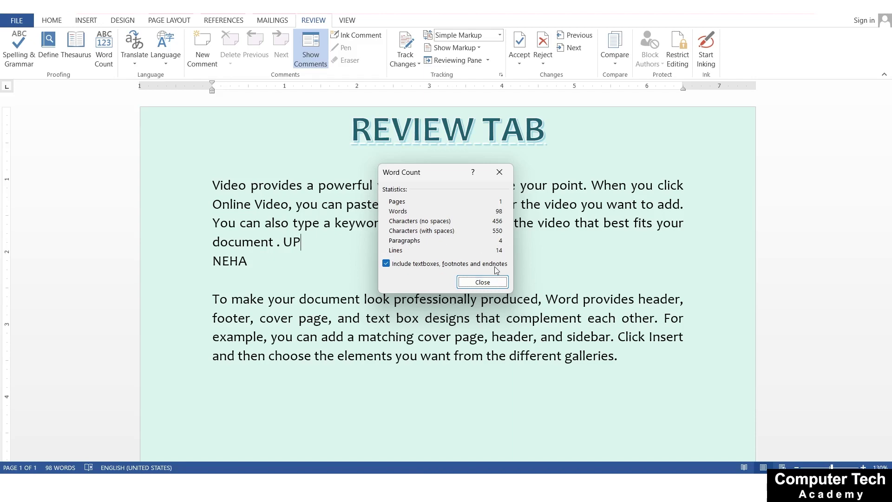
# - Count only the selected first paragraph: 49 words and 244 characters
pyautogui.click(472, 282)
pyautogui.scroll(-4, 380, 281)
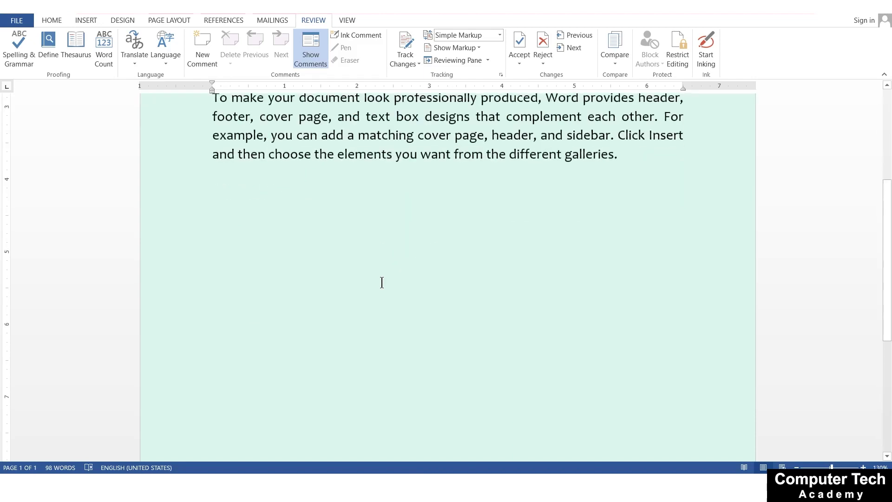
pyautogui.scroll(-5, 380, 284)
pyautogui.scroll(5, 381, 294)
pyautogui.scroll(3, 402, 304)
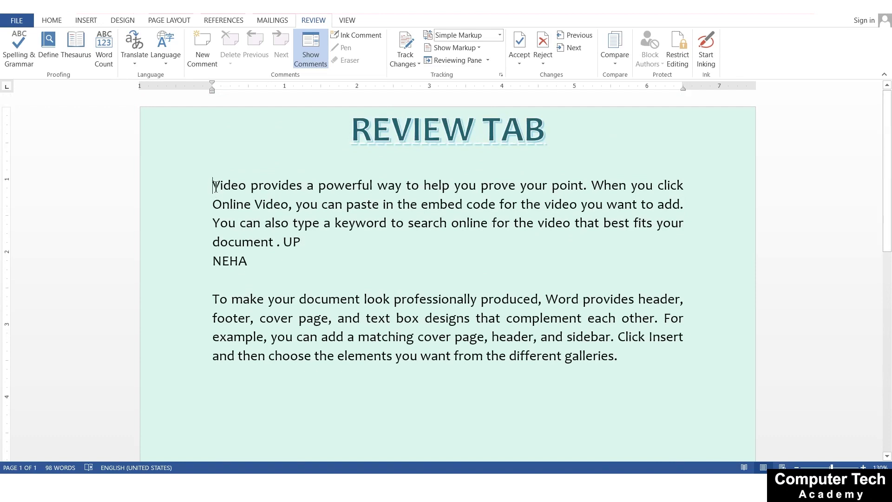
pyautogui.moveTo(213, 186)
pyautogui.mouseDown()
pyautogui.moveTo(271, 227)
pyautogui.moveTo(289, 259)
pyautogui.moveTo(204, 177)
pyautogui.mouseUp()
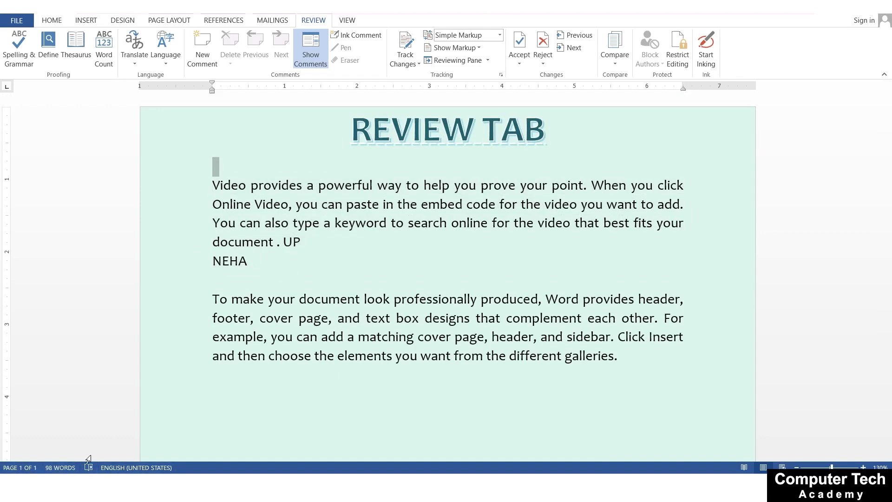
pyautogui.click(246, 260)
pyautogui.moveTo(205, 179)
pyautogui.mouseDown()
pyautogui.moveTo(289, 260)
pyautogui.moveTo(326, 246)
pyautogui.mouseUp()
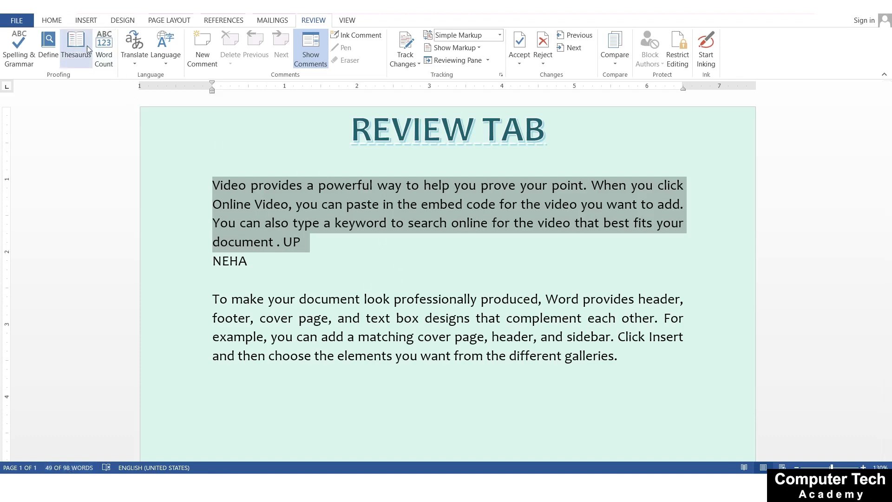
pyautogui.click(104, 48)
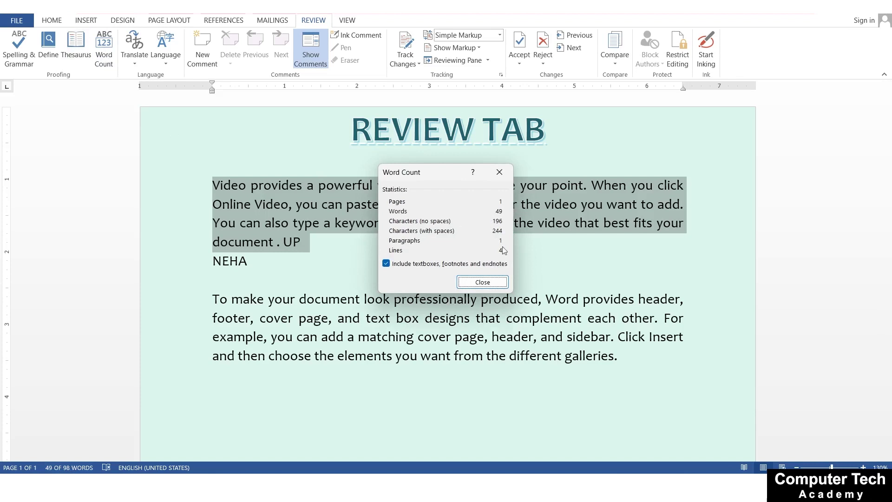
pyautogui.click(481, 283)
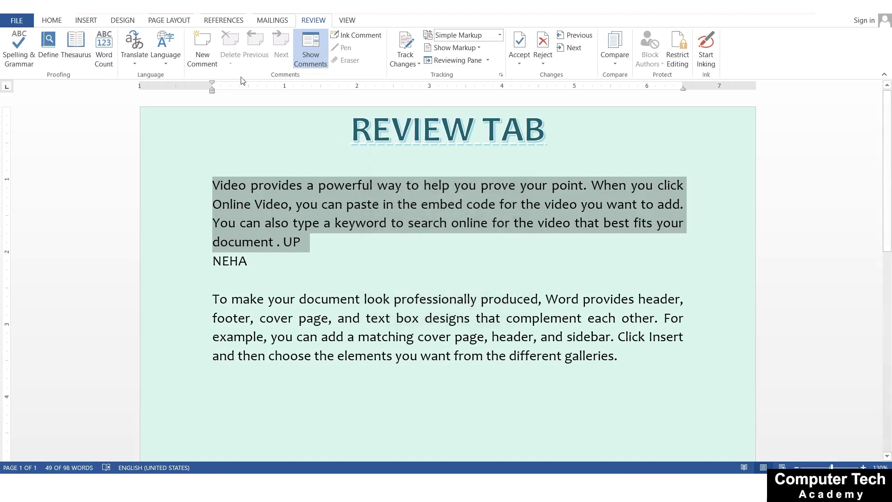
pyautogui.click(137, 64)
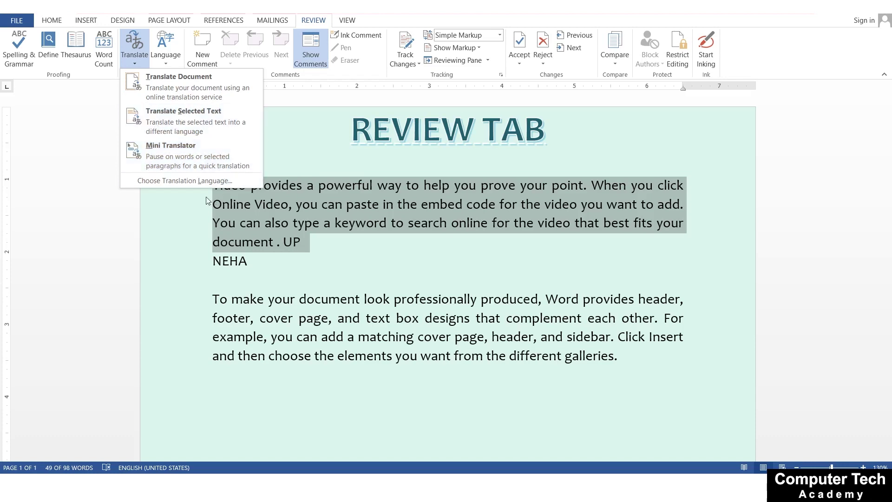
pyautogui.click(200, 228)
pyautogui.click(222, 167)
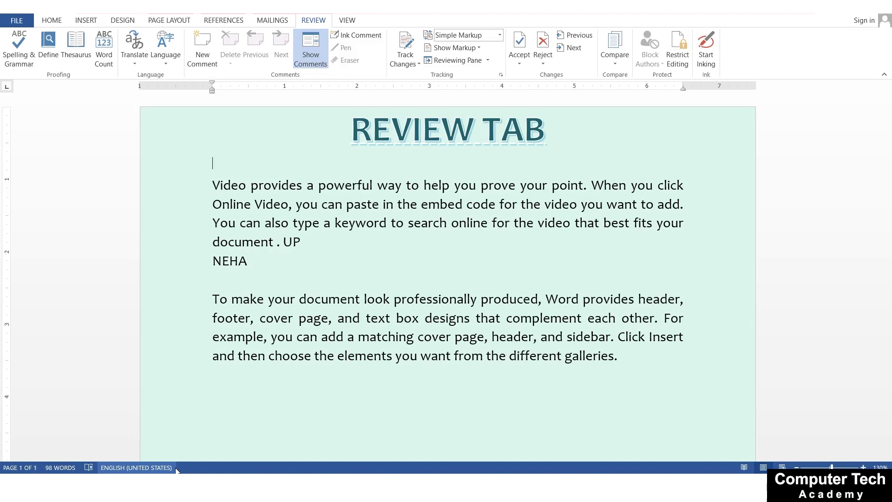
# - Set the proofing language to English (India), then revert to English (United States)
pyautogui.click(166, 61)
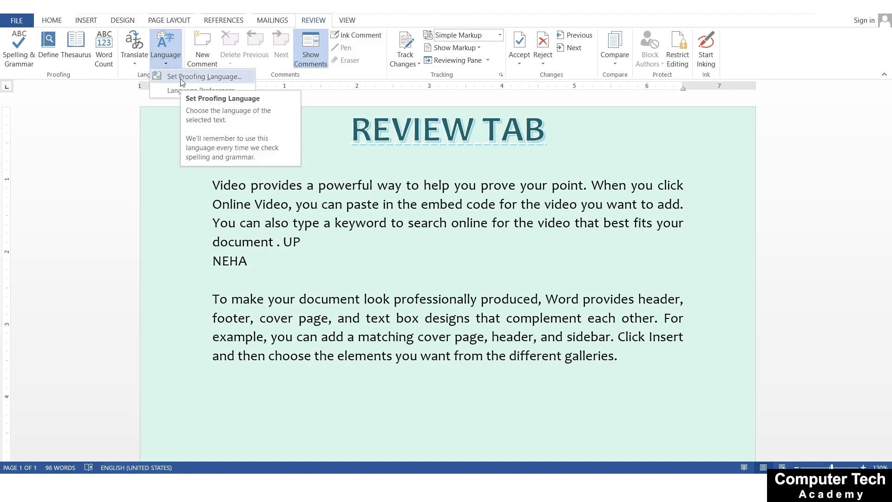
pyautogui.click(181, 77)
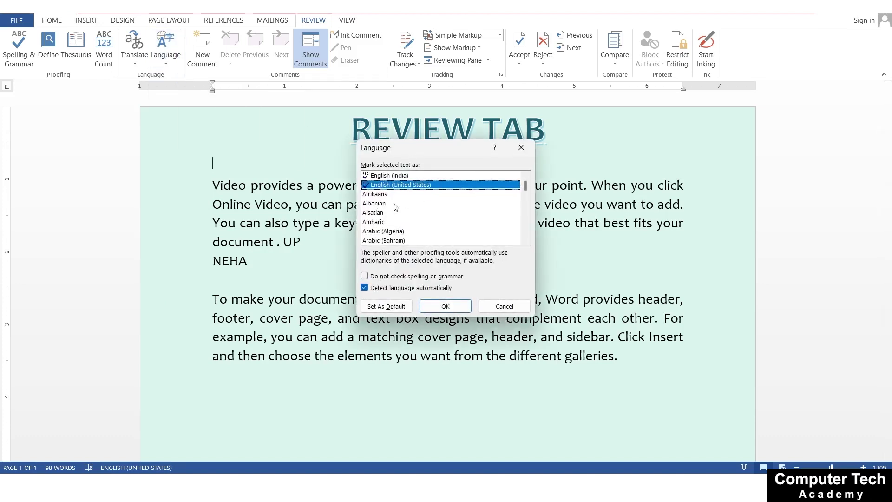
pyautogui.click(403, 176)
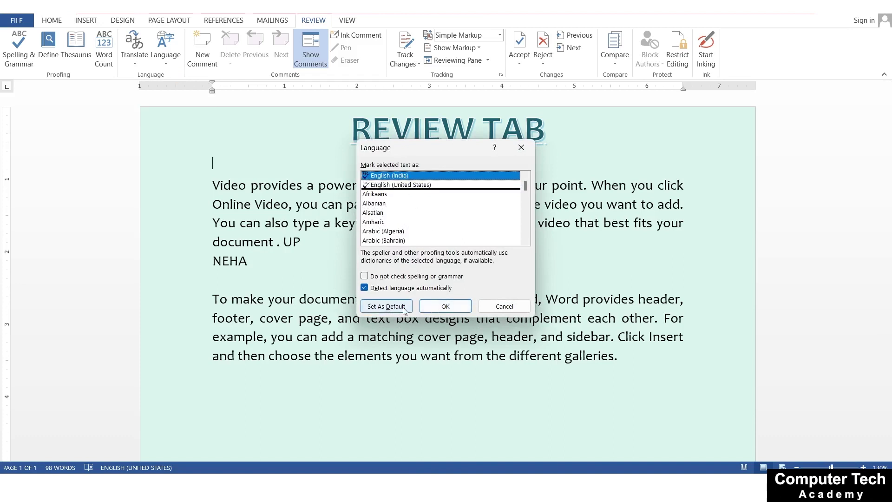
pyautogui.click(443, 307)
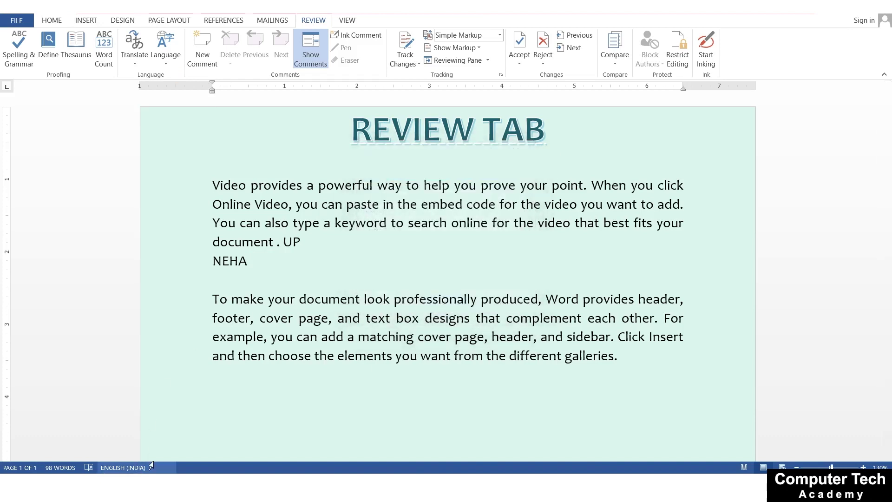
pyautogui.hotkey('alt', 'shift')
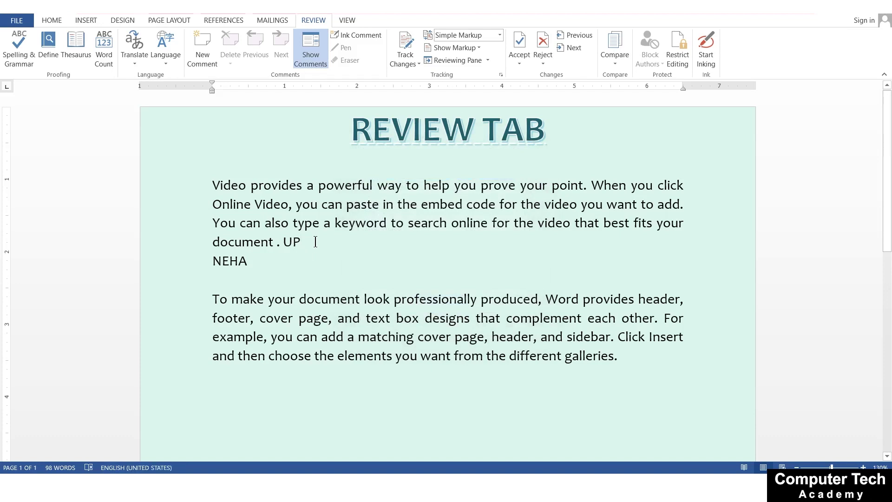
# - Type COLOUR and COLOR on new lines after UP, then delete COLOR and the blank line
pyautogui.press('Return')
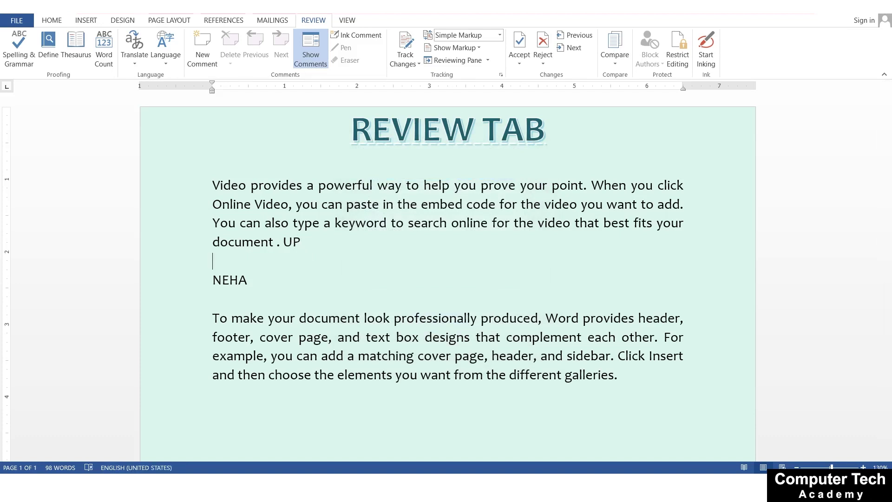
pyautogui.write('COLOUR')
pyautogui.press('Return')
pyautogui.write('OLO')
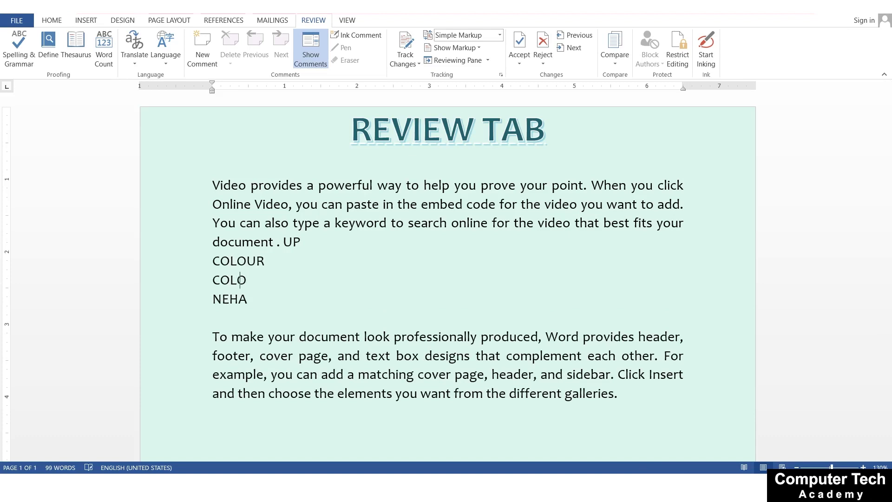
pyautogui.write('R')
pyautogui.press('Return')
pyautogui.click(257, 261)
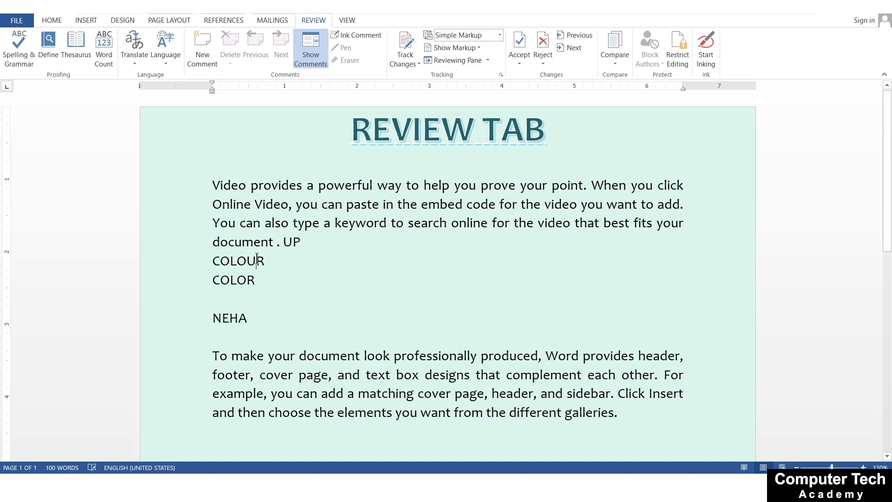
pyautogui.press('BackSpace')
pyautogui.press('BackSpace')
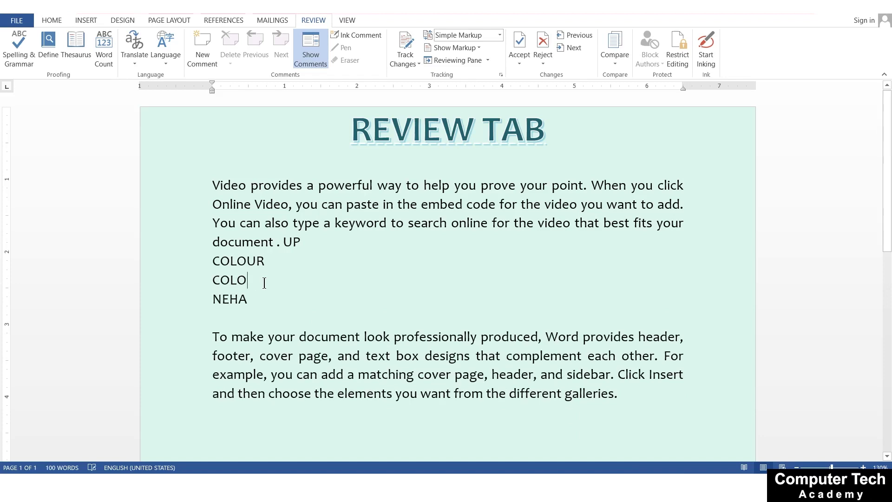
pyautogui.press('BackSpace')
pyautogui.press('BackSpace')
pyautogui.press('BackSpace')
pyautogui.press('BackSpace')
pyautogui.press('BackSpace')
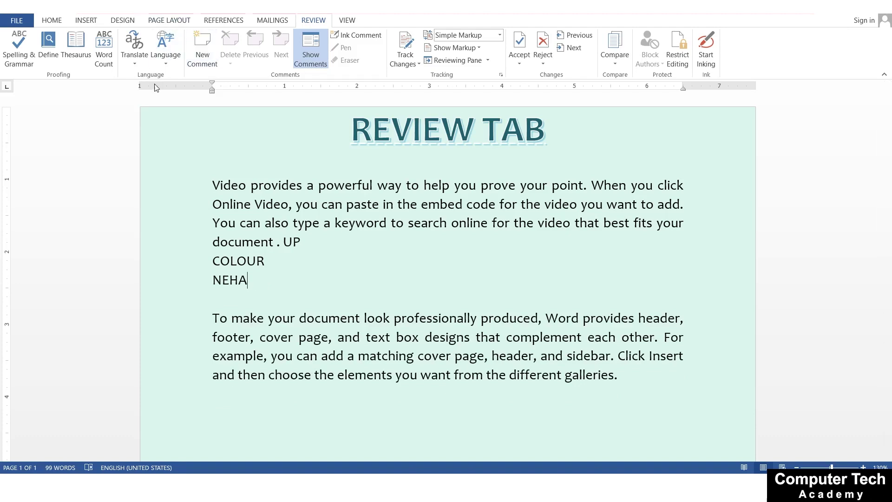
pyautogui.click(307, 266)
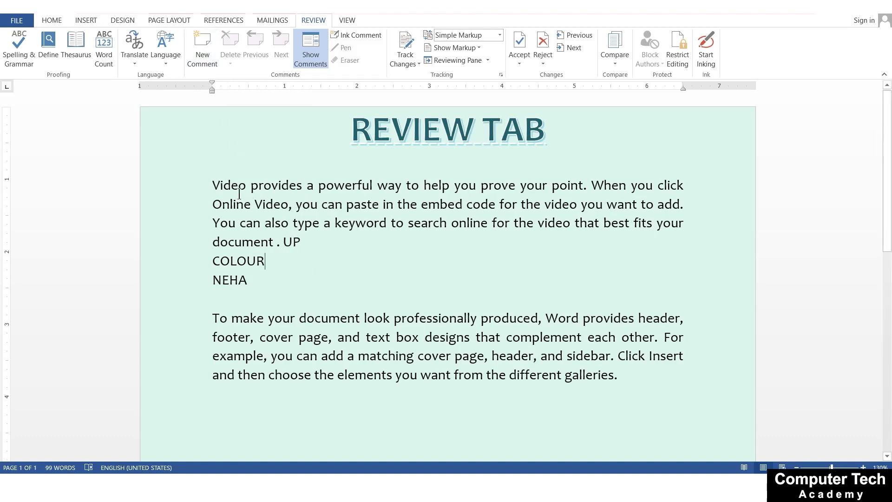
# - Add the comment 'Hi this is Review Tab' to the selected REVIEW TAB heading
pyautogui.moveTo(350, 132); pyautogui.dragTo(543, 138)
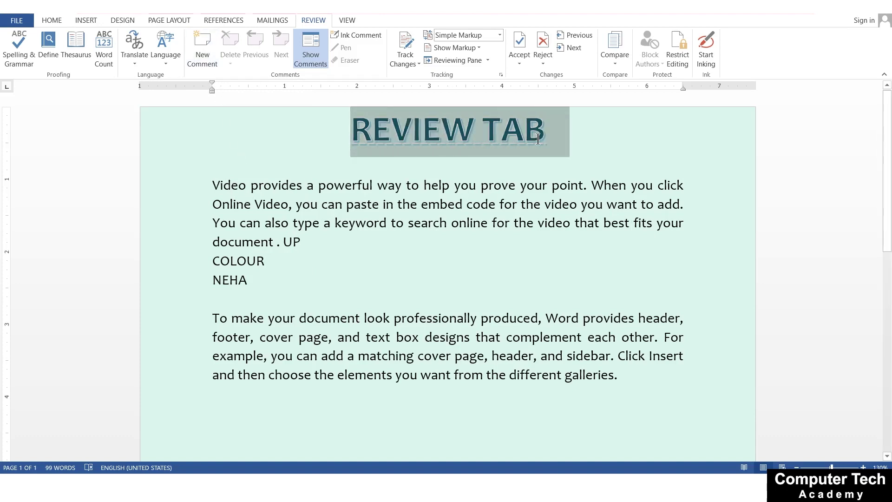
pyautogui.click(203, 45)
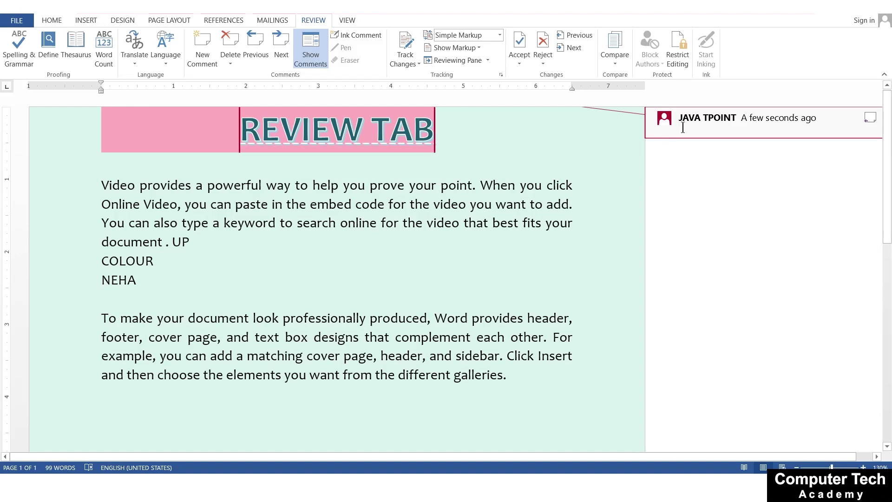
pyautogui.write('Hi this is Re')
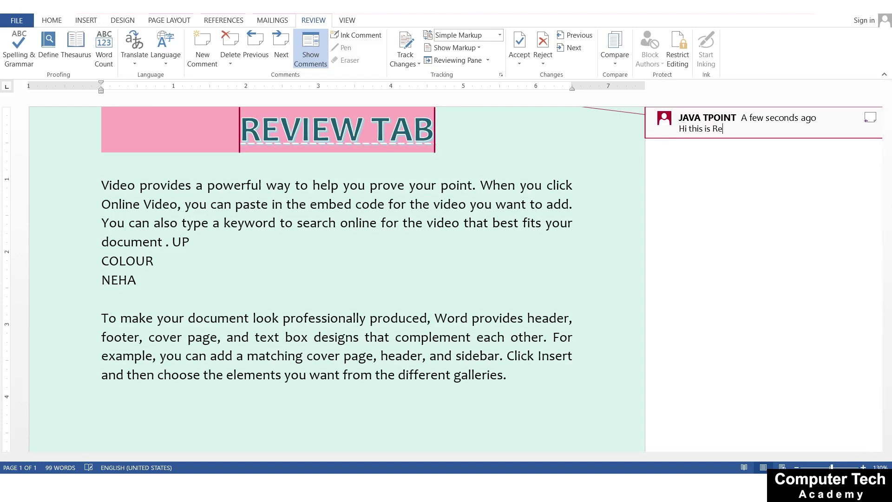
pyautogui.write('Tab')
pyautogui.click(384, 233)
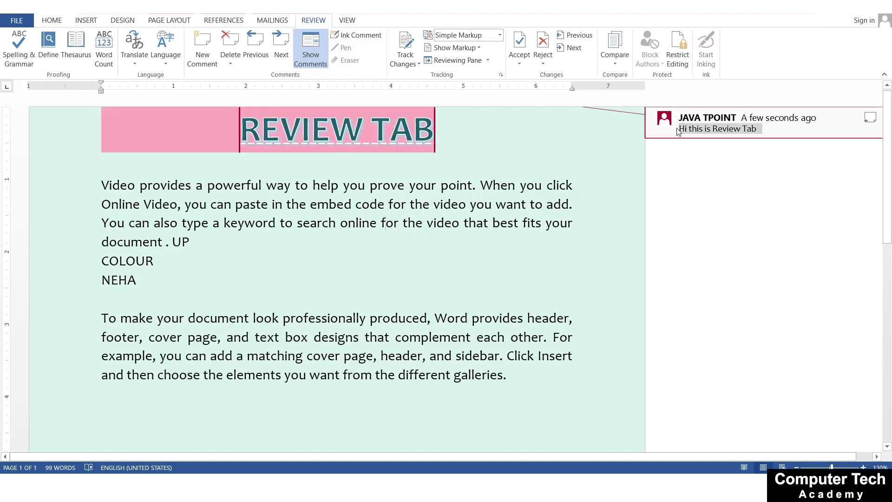
# - Hide comments, view the heading's comment in its balloon popup, then show comments again
pyautogui.click(476, 207)
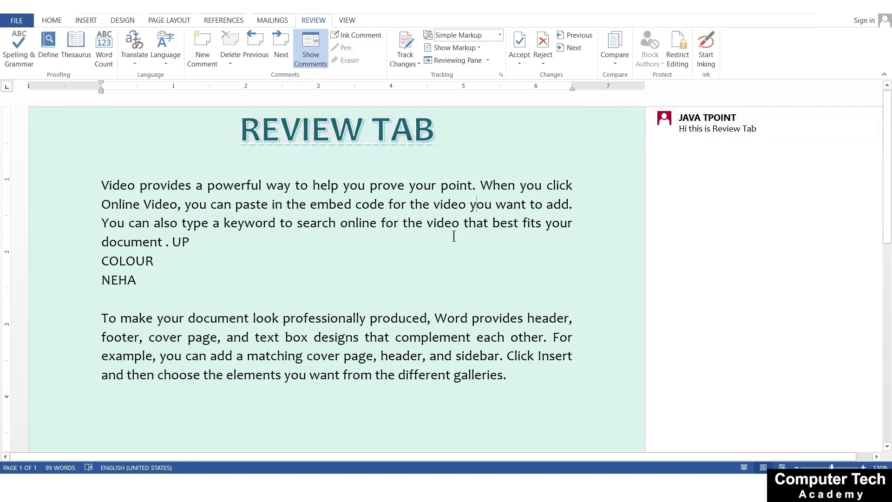
pyautogui.click(309, 52)
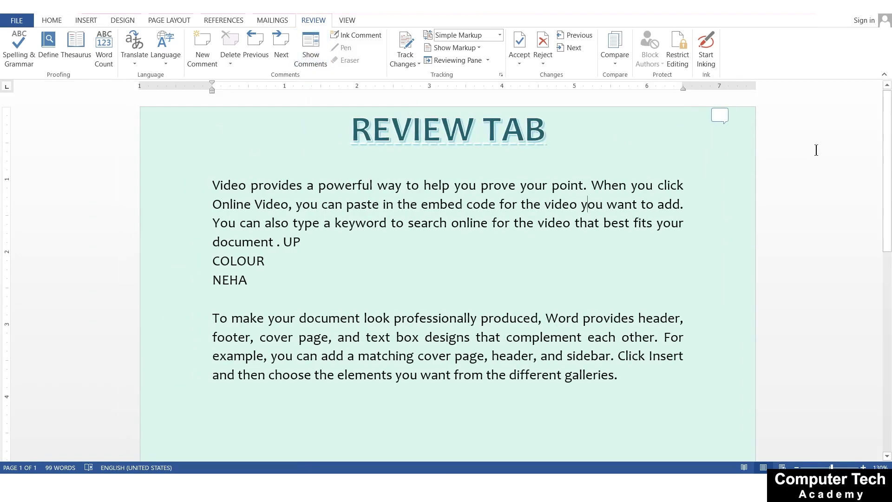
pyautogui.click(717, 116)
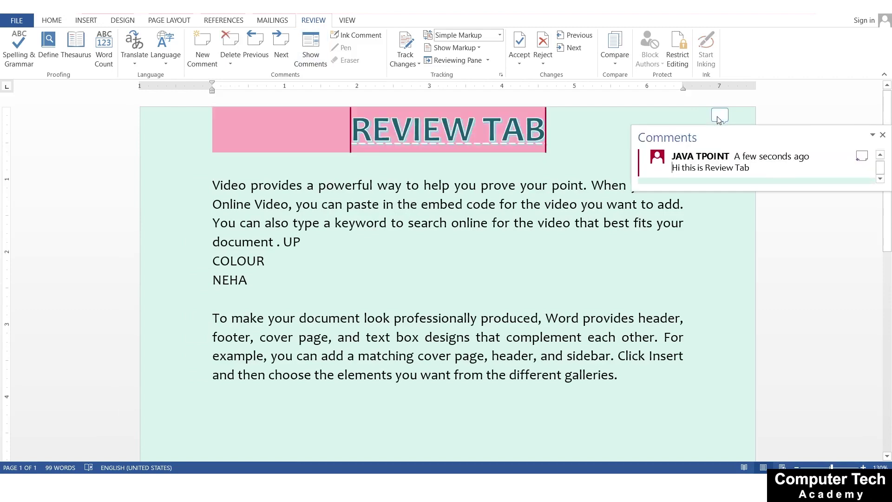
pyautogui.click(624, 258)
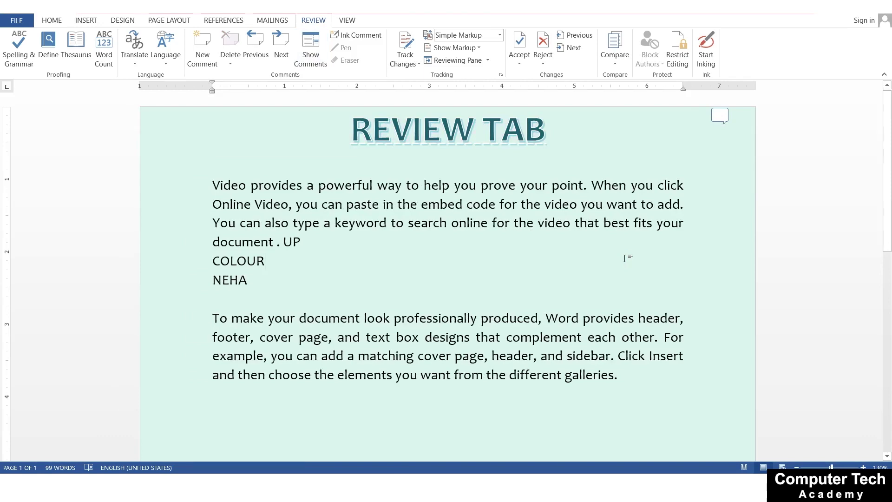
pyautogui.click(301, 61)
pyautogui.click(272, 236)
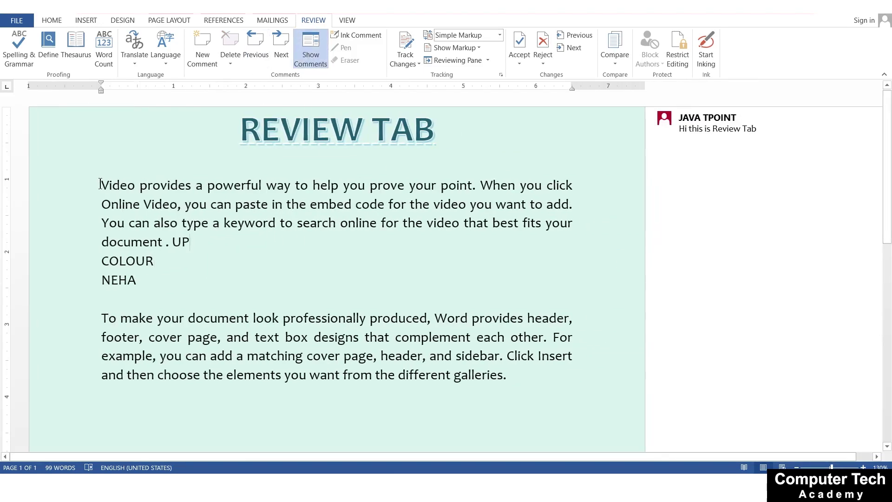
# - Add a test comment 'fvhjfhjfb' to Video and step through comments with Previous and Next
pyautogui.moveTo(101, 185); pyautogui.dragTo(140, 185)
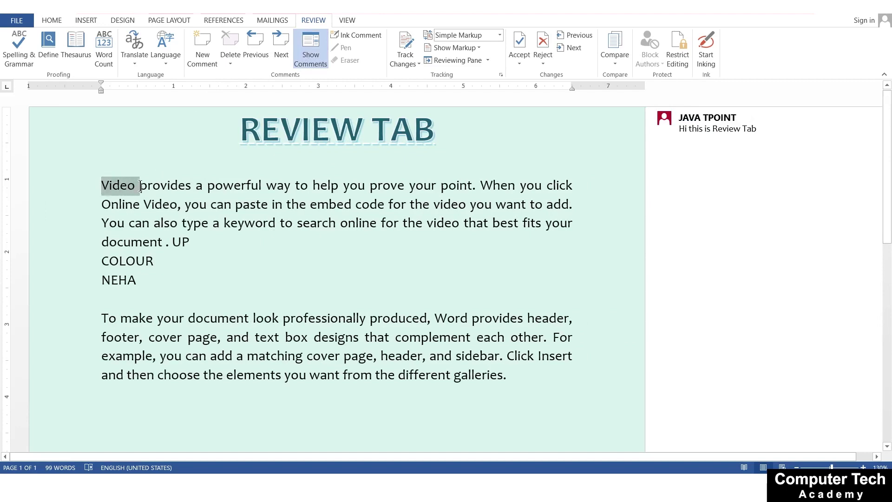
pyautogui.click(214, 63)
pyautogui.write('fvh')
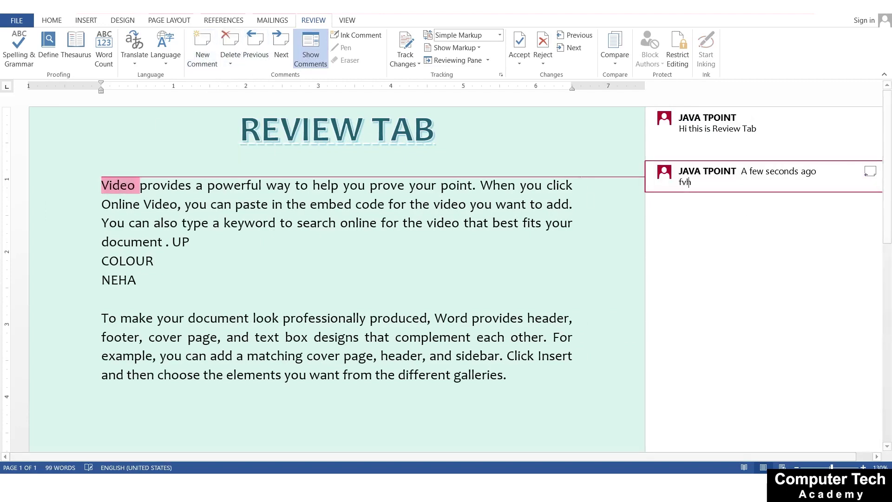
pyautogui.write('jfhjfb')
pyautogui.click(255, 44)
pyautogui.click(282, 46)
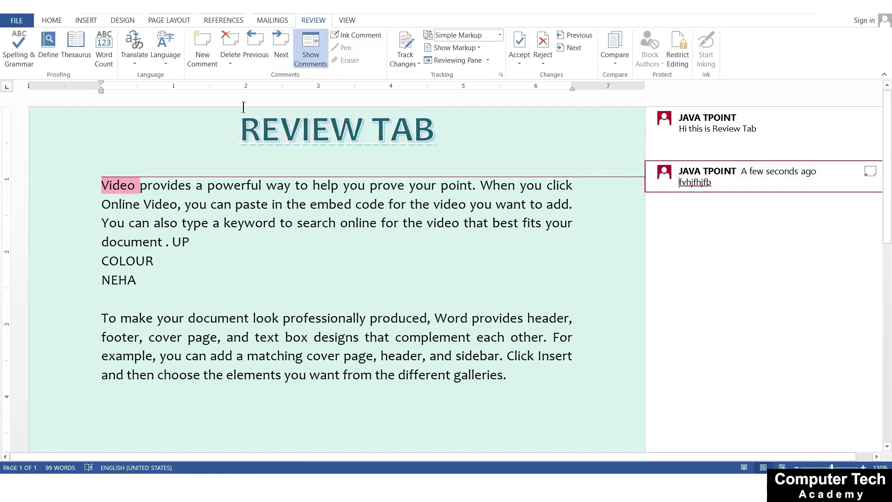
# - Delete the comments on Video and on the heading, then add an ink comment to TAB
pyautogui.click(232, 42)
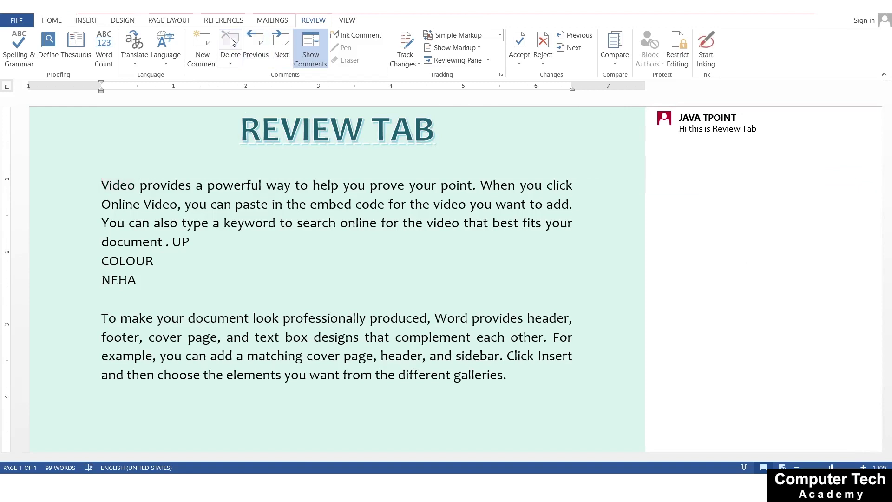
pyautogui.click(255, 44)
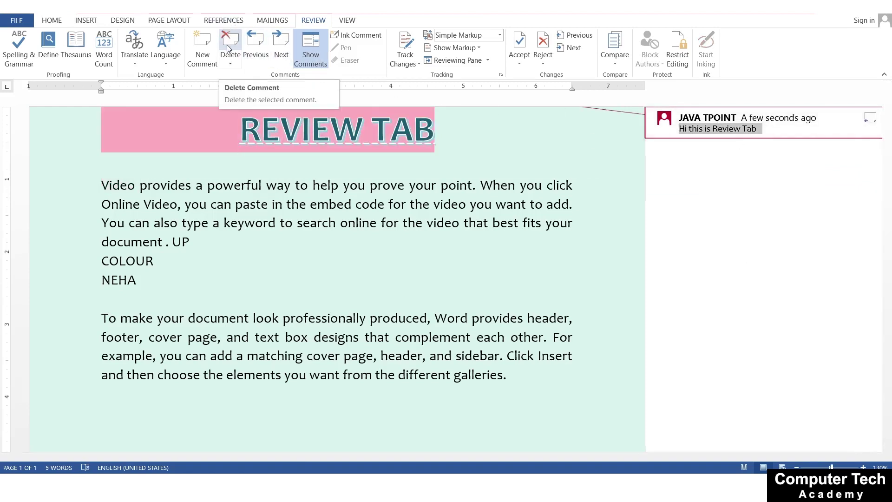
pyautogui.click(227, 48)
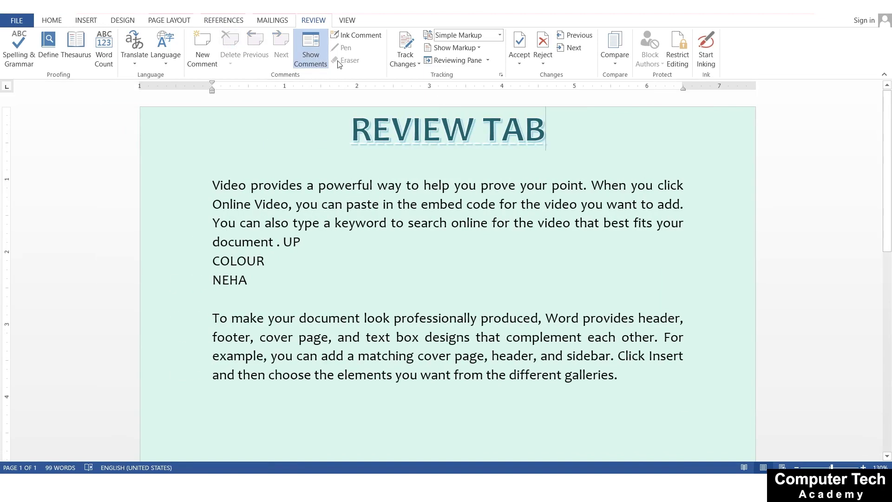
pyautogui.click(354, 37)
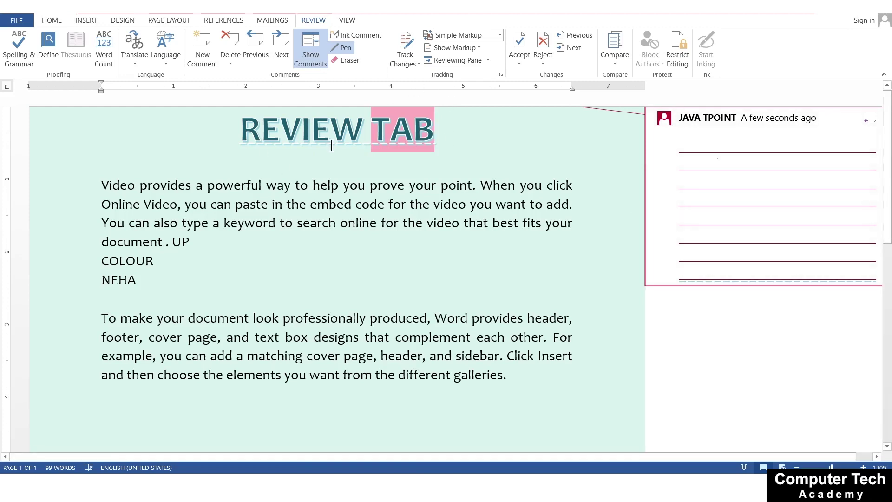
# - Add another ink comment and toggle Show Comments, viewing the ink comments in a popup
pyautogui.click(357, 37)
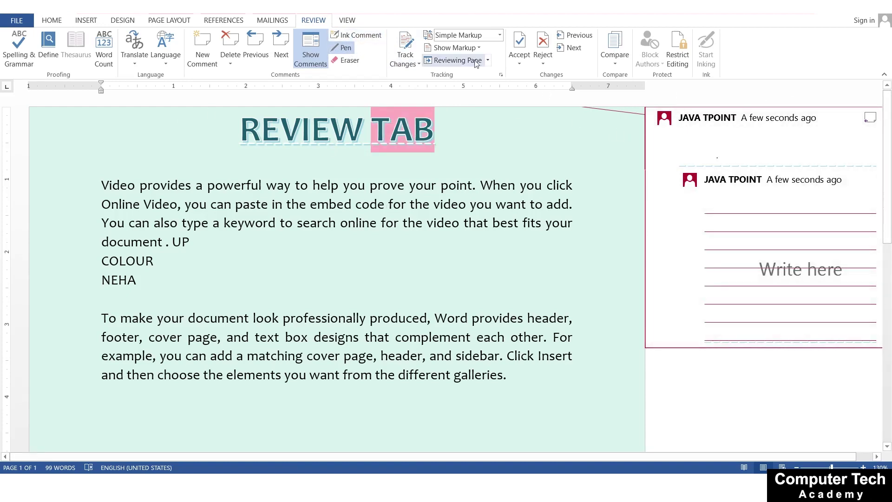
pyautogui.click(329, 57)
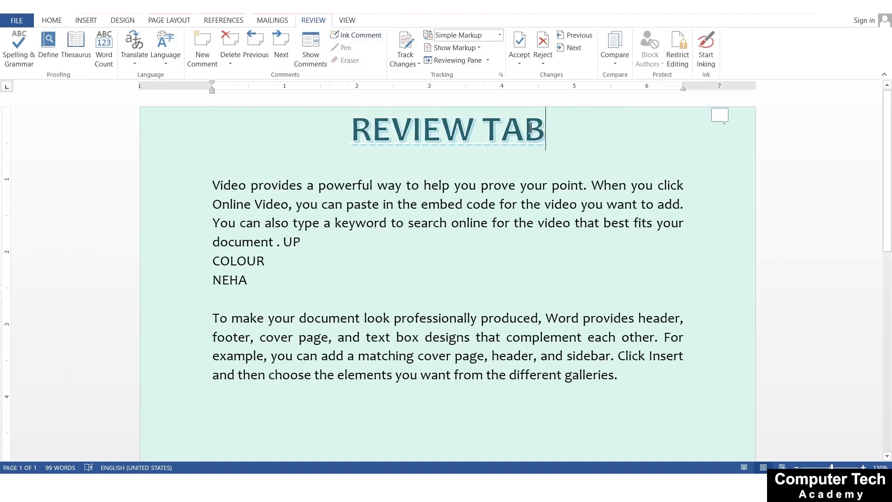
pyautogui.click(719, 115)
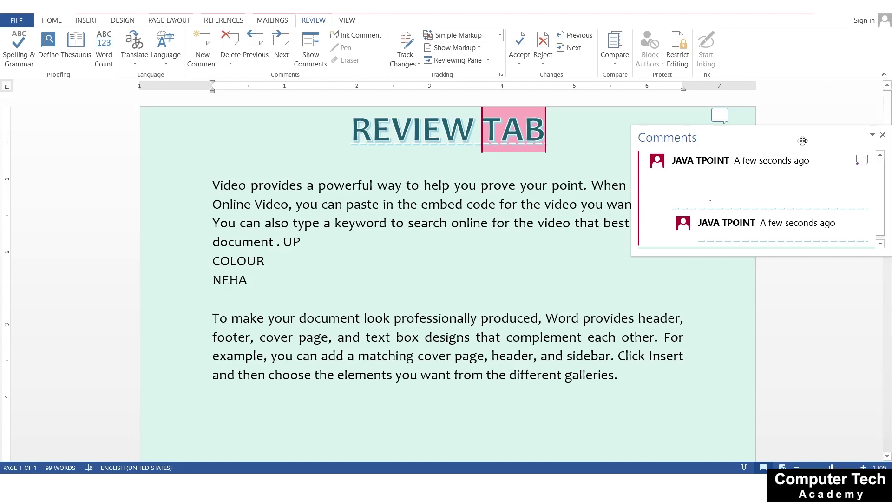
pyautogui.click(883, 136)
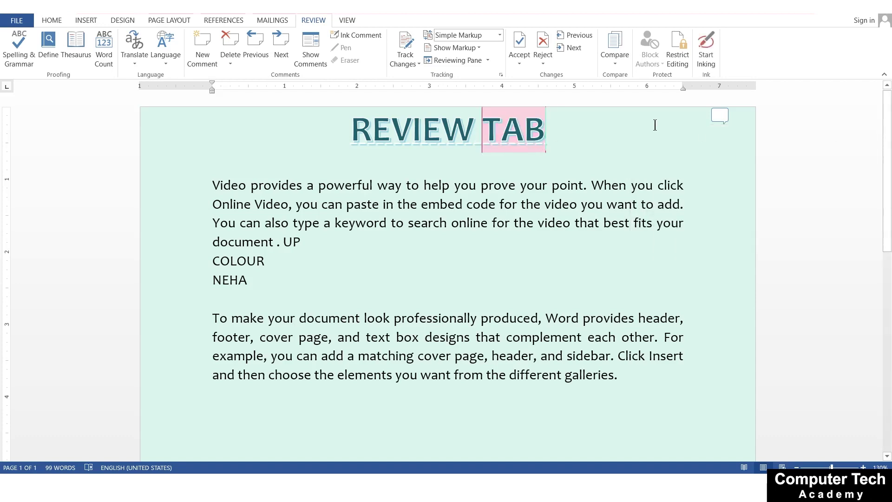
pyautogui.click(318, 52)
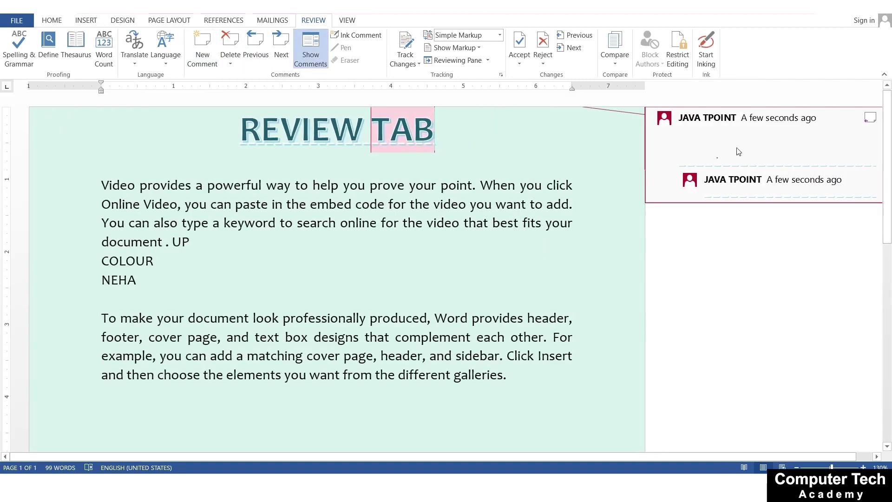
pyautogui.click(231, 49)
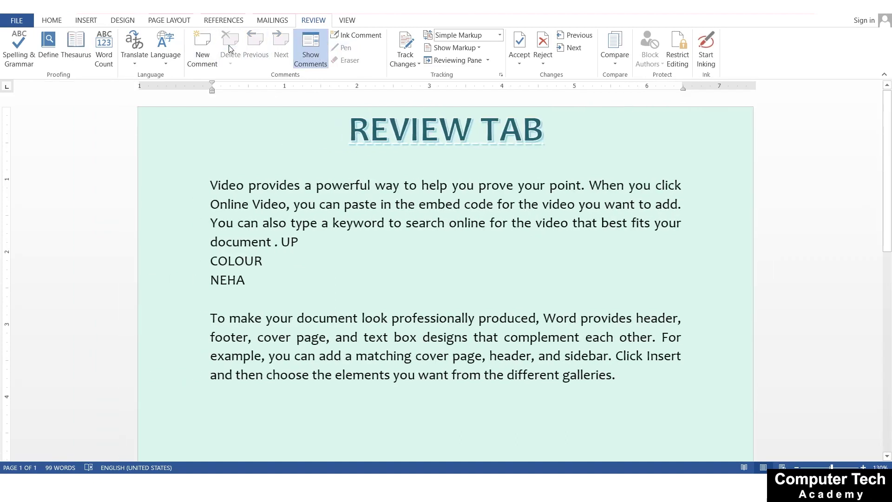
# - Draw two pen strokes in a new ink comment on TAB, erase them, and delete the ink comments
pyautogui.click(354, 37)
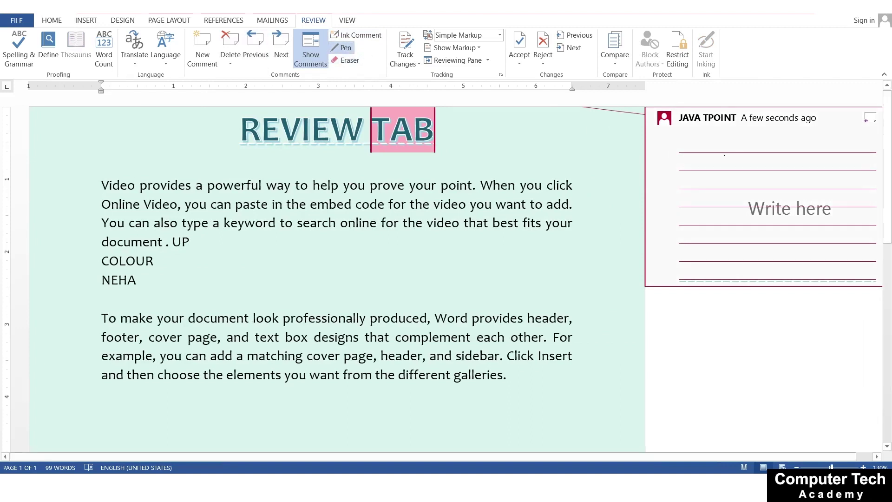
pyautogui.moveTo(708, 179); pyautogui.dragTo(720, 228)
pyautogui.moveTo(727, 136); pyautogui.dragTo(754, 215)
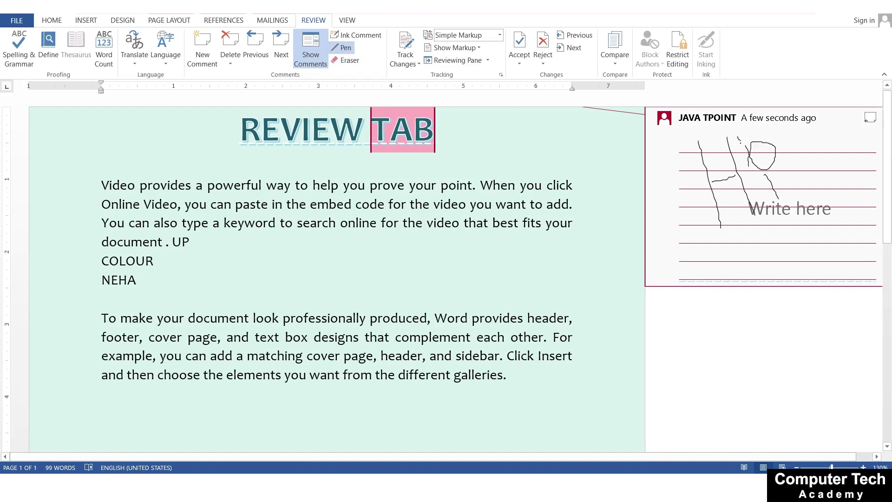
pyautogui.click(346, 60)
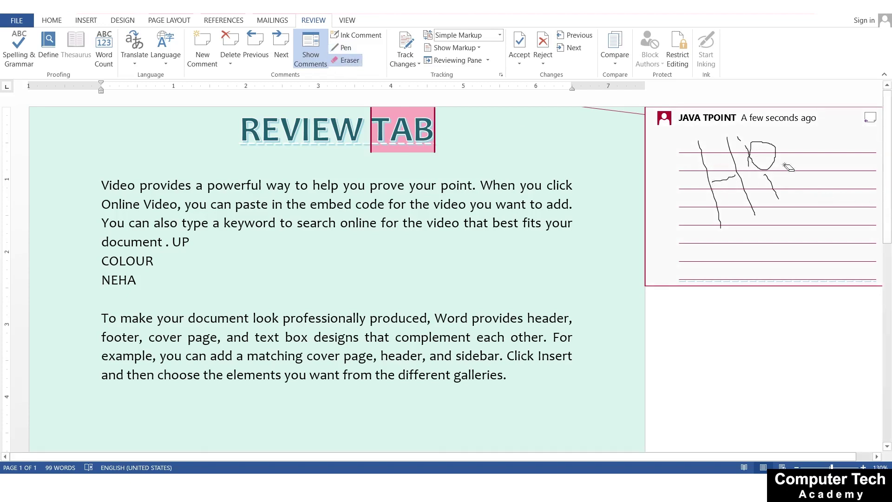
pyautogui.moveTo(717, 180); pyautogui.dragTo(717, 179)
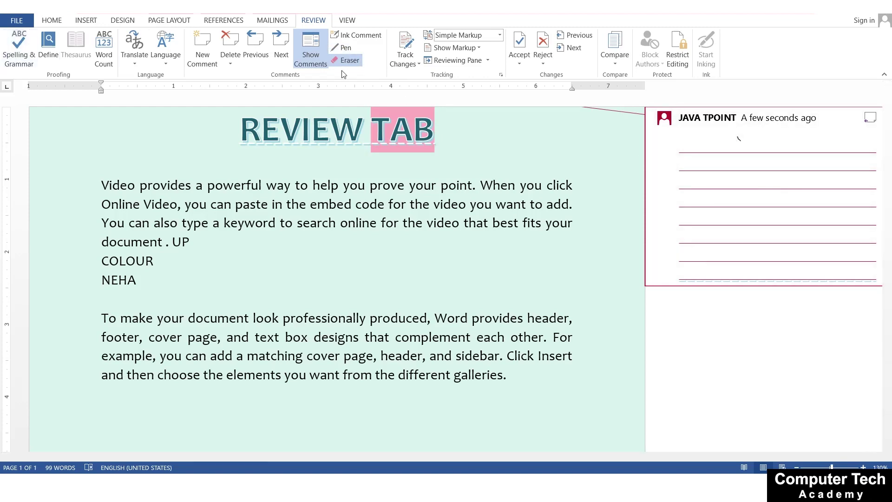
pyautogui.click(267, 59)
pyautogui.click(231, 46)
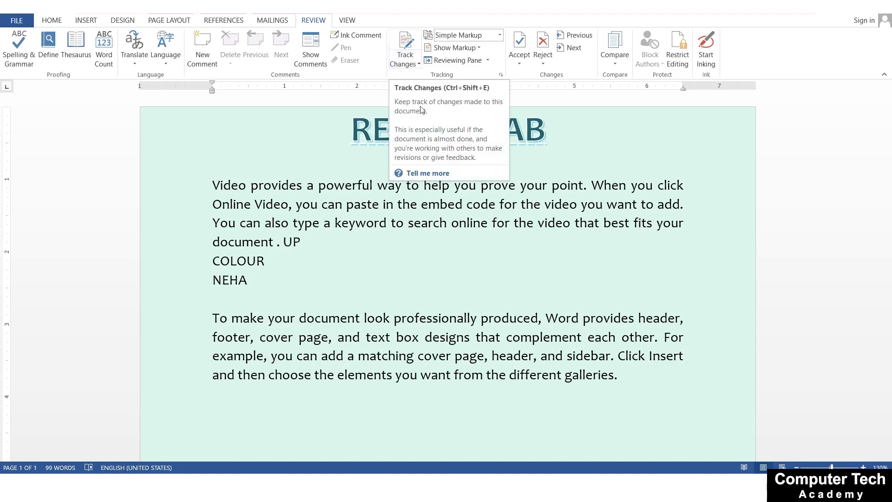
# - Type g into the word embed in the second paragraph
pyautogui.click(578, 264)
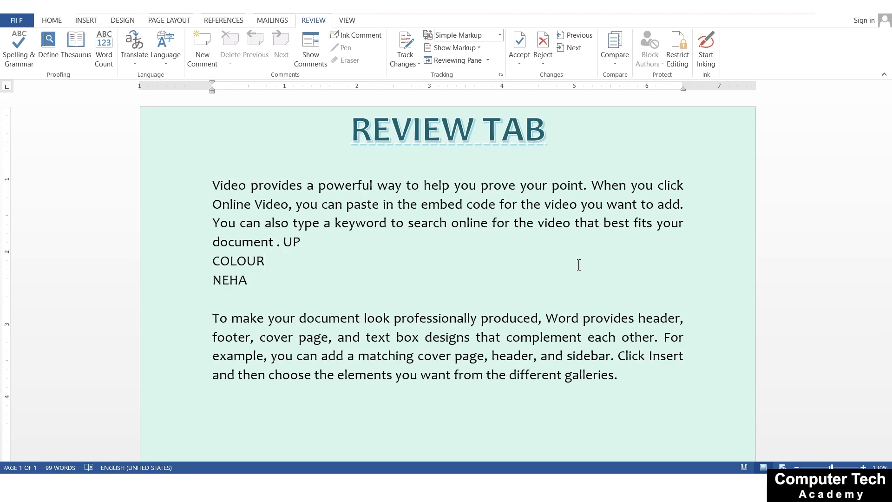
pyautogui.click(427, 205)
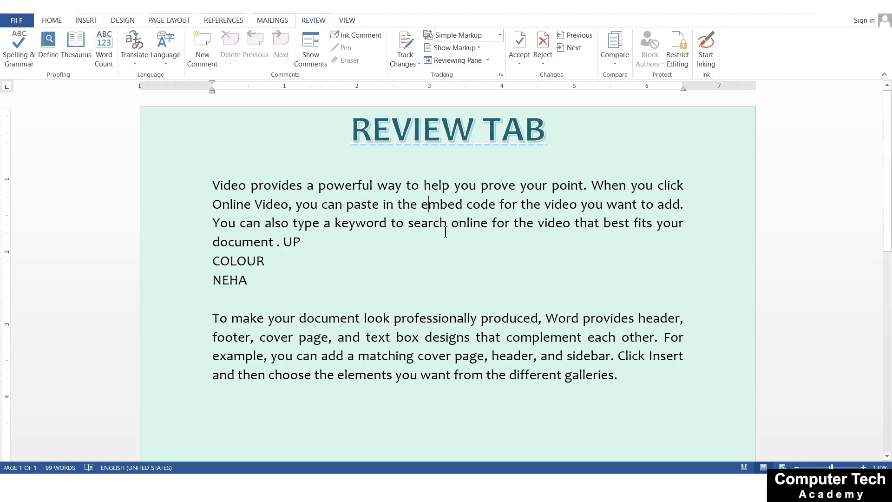
pyautogui.write('g')
pyautogui.click(462, 278)
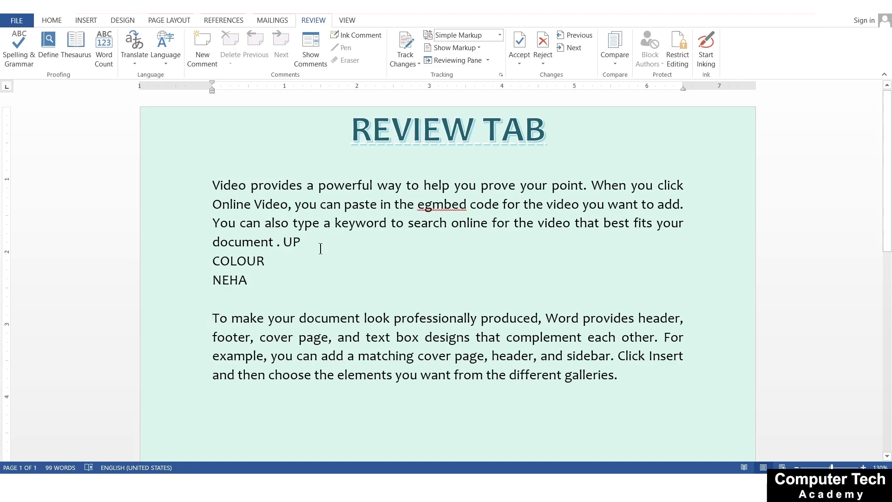
# - Paste a copy of the second paragraph after UP and join COLOUR onto its end
pyautogui.moveTo(213, 315); pyautogui.dragTo(667, 391)
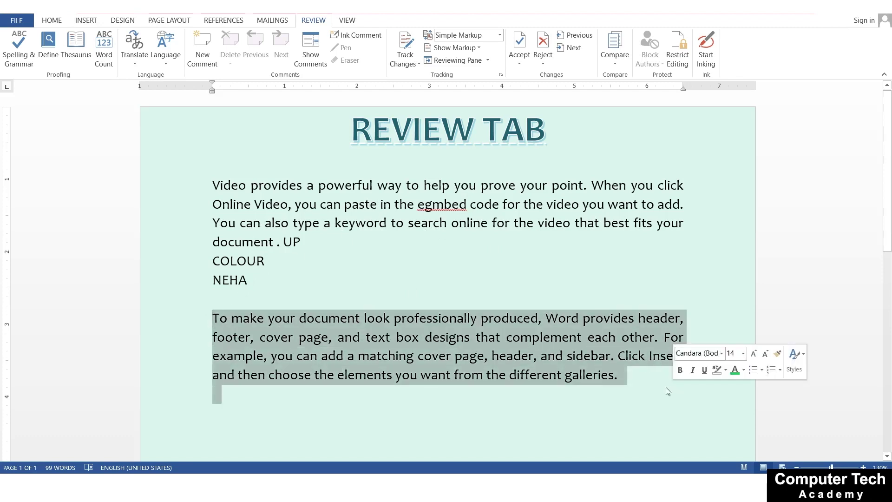
pyautogui.click(311, 239)
pyautogui.write('To make your document look professionally produced, Word provides header, footer, cover page, and text box designs that complement each other. For example, you can add a matching cover page, header, and sidebar. Click Insert and then choose the elements you want from the different galleries.')
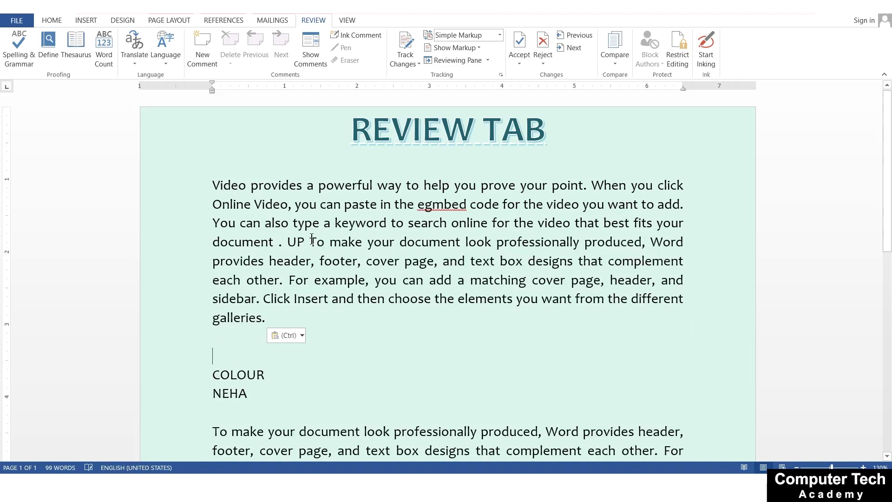
pyautogui.press('Delete')
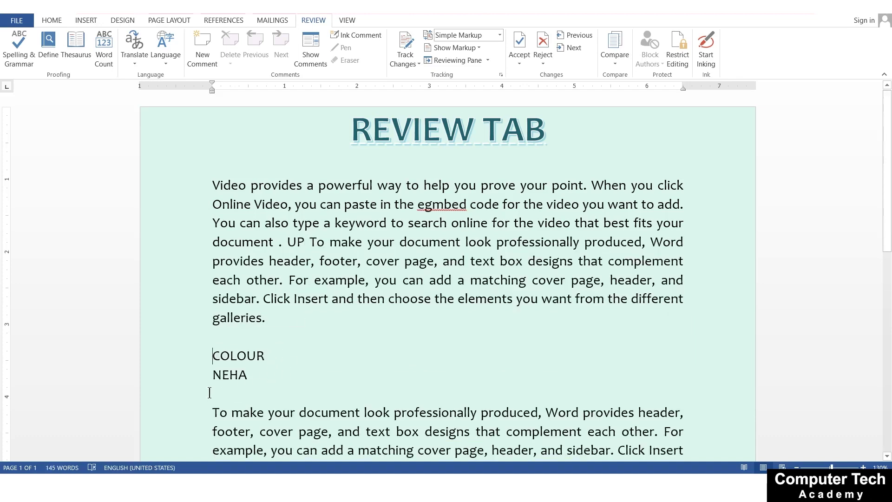
pyautogui.click(261, 373)
pyautogui.press('Delete')
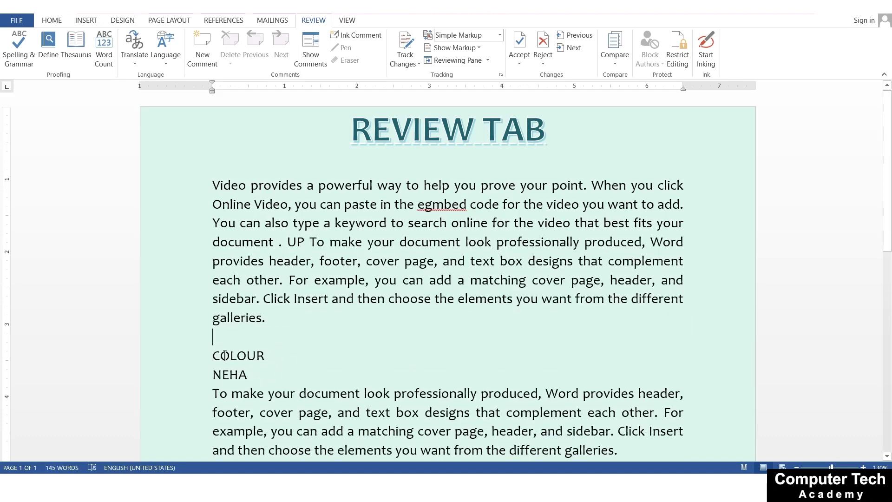
pyautogui.press('Delete')
pyautogui.press('BackSpace')
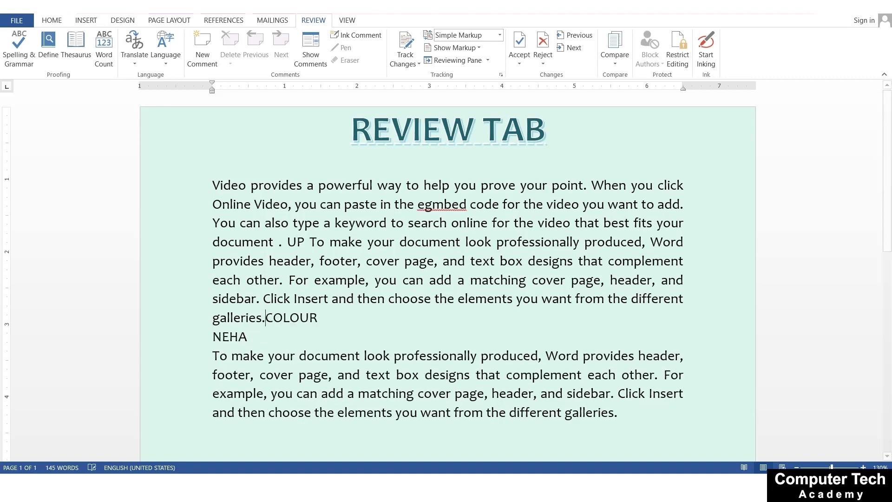
# - Type hello before the name line and delete the word document from the first paragraph
pyautogui.click(211, 343)
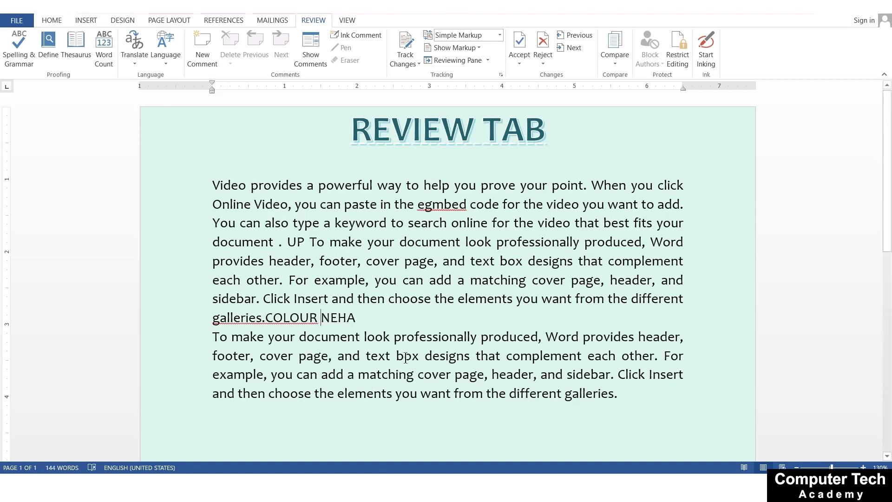
pyautogui.write('he')
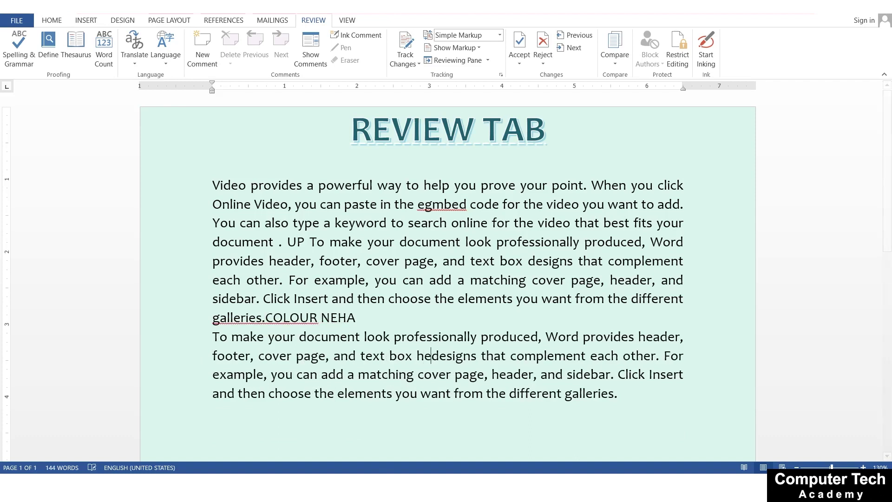
pyautogui.write('llo')
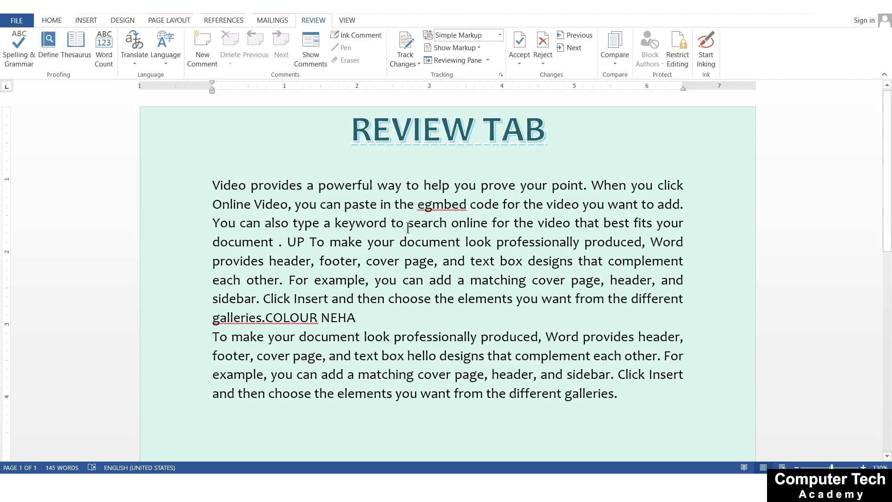
pyautogui.moveTo(400, 242); pyautogui.dragTo(459, 242)
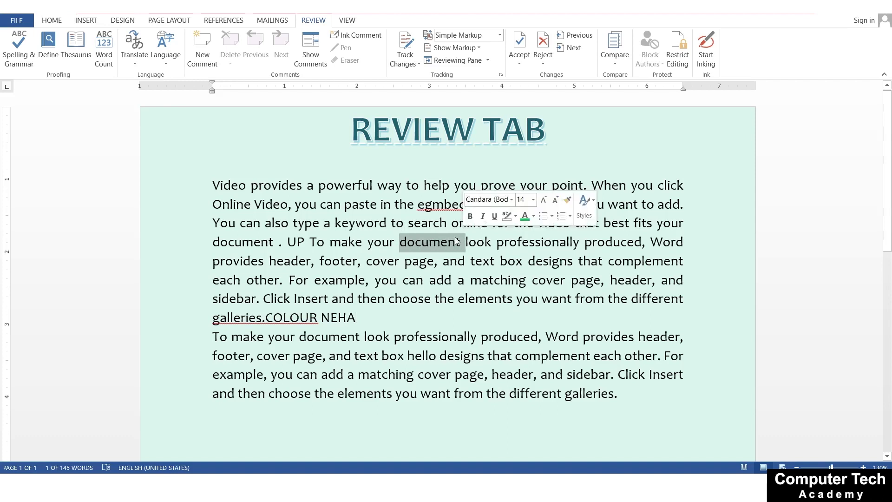
pyautogui.press('Delete')
pyautogui.click(457, 272)
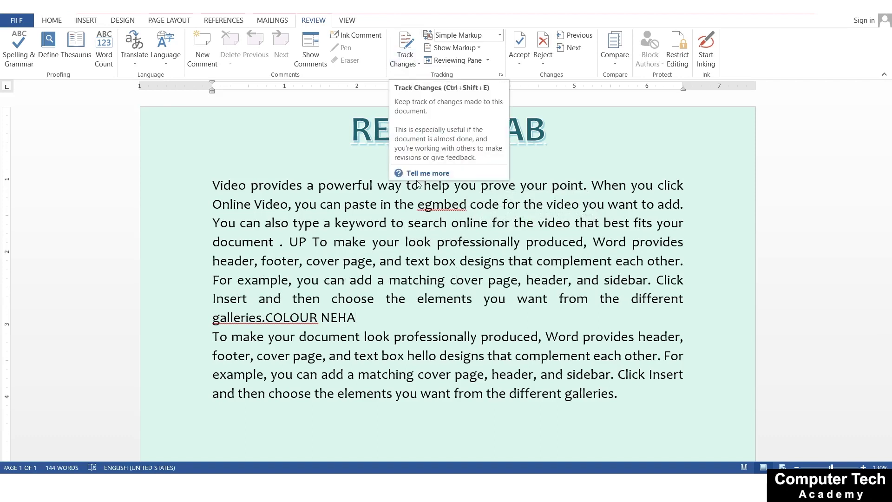
# - Turn on Track Changes and type random letters after NEHA
pyautogui.click(403, 49)
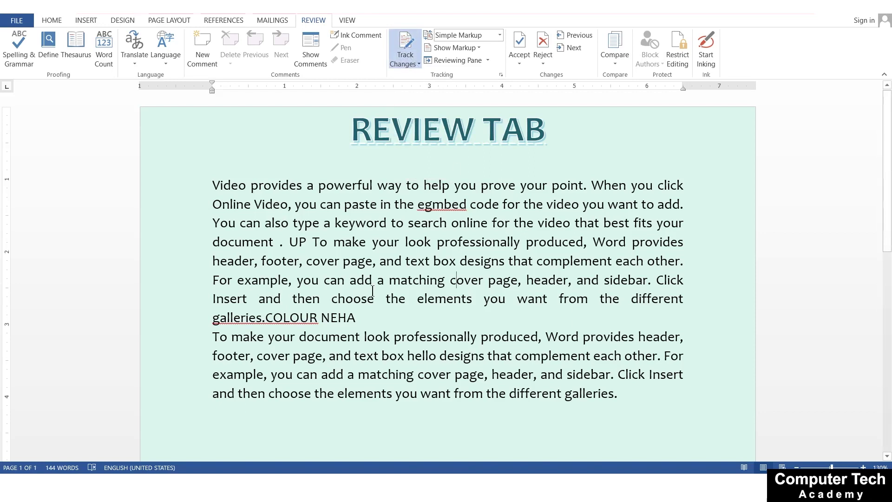
pyautogui.click(51, 20)
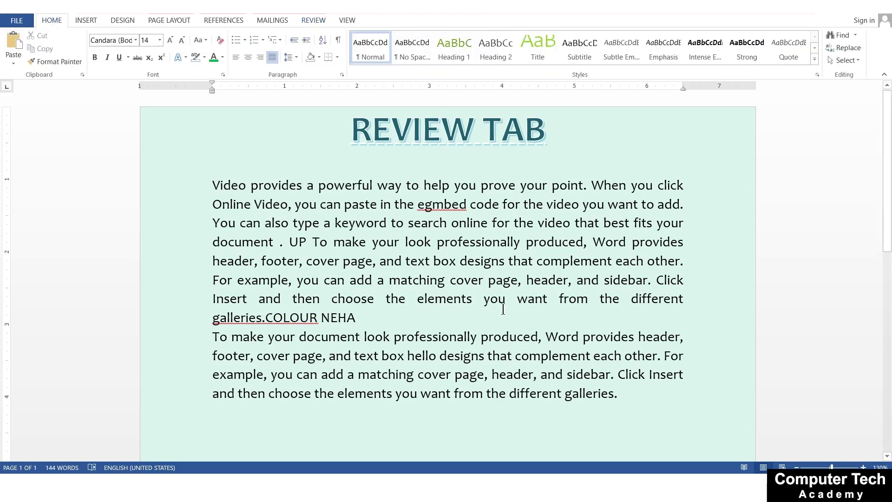
pyautogui.click(310, 20)
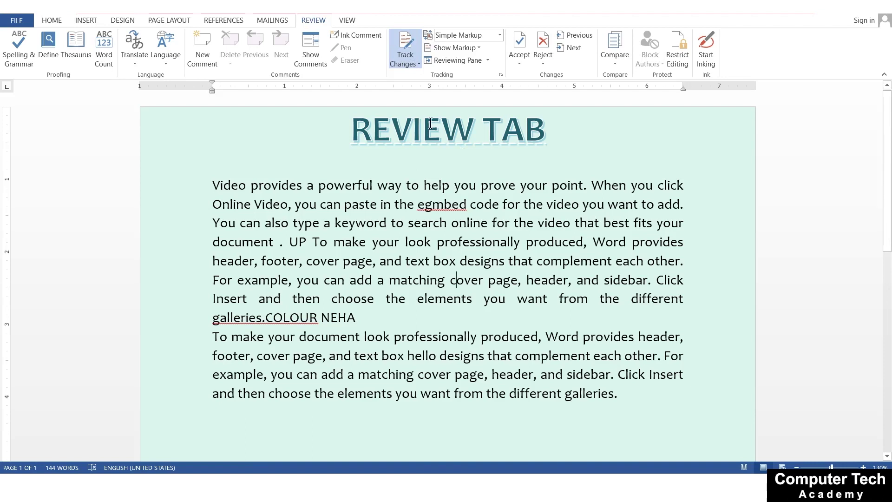
pyautogui.click(49, 21)
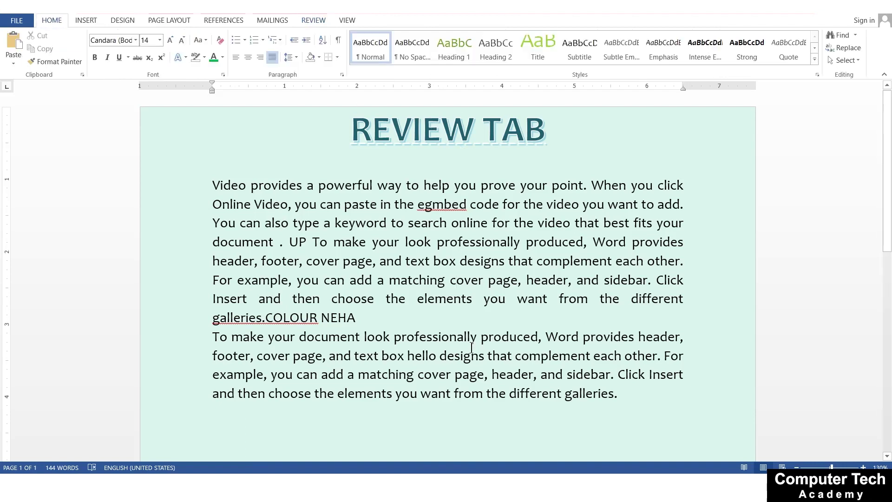
pyautogui.click(361, 324)
pyautogui.write('k')
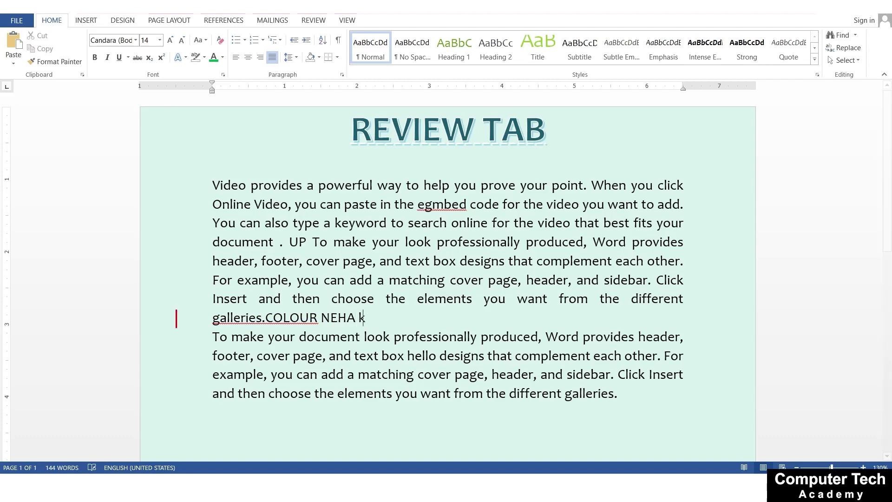
pyautogui.write('hjghjgjghtjhgjthgt')
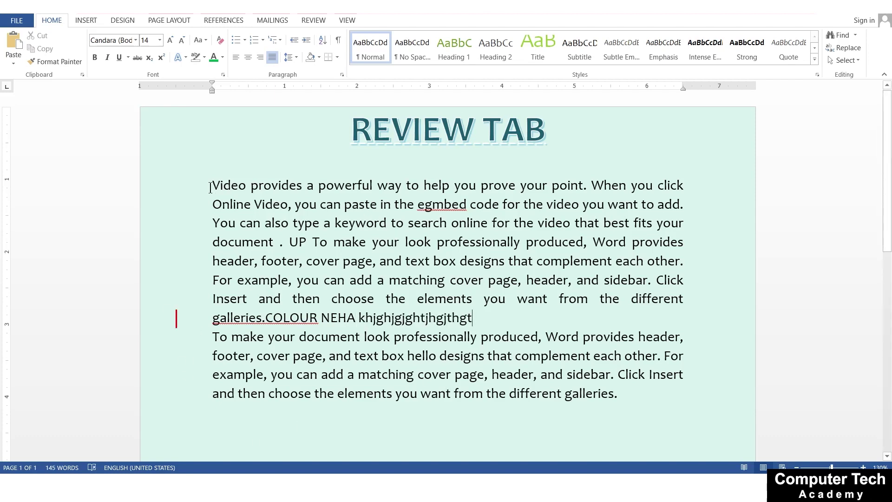
# - Delete 'Video provides a', bold 'video that best fits…Word provides', and italicize 'hello designs…header'
pyautogui.moveTo(212, 185); pyautogui.dragTo(319, 186)
pyautogui.press('Delete')
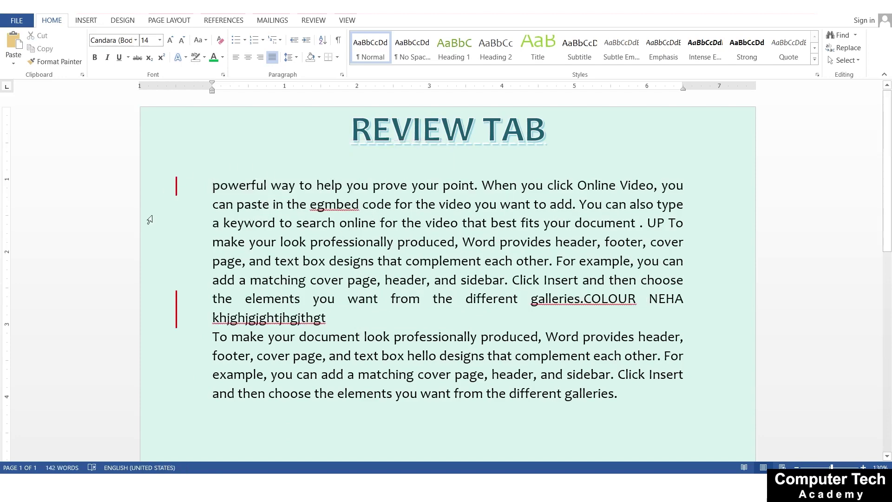
pyautogui.moveTo(454, 230); pyautogui.dragTo(545, 243)
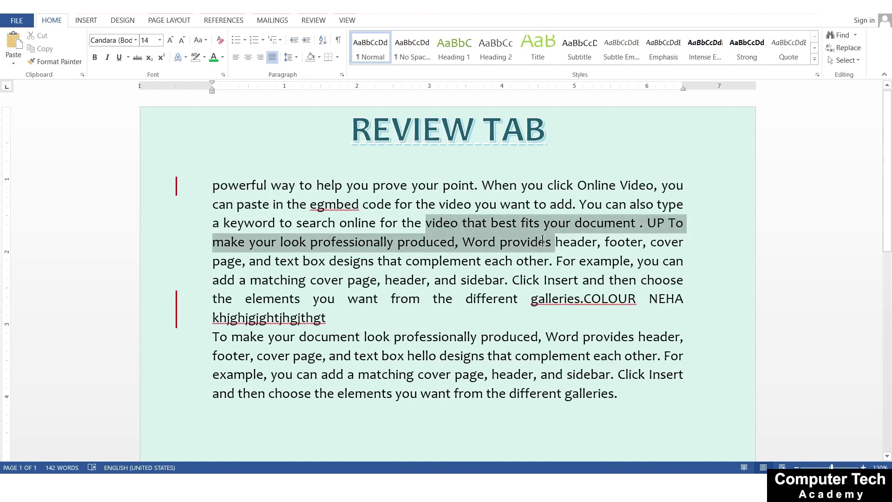
pyautogui.hotkey('ctrl', 'b')
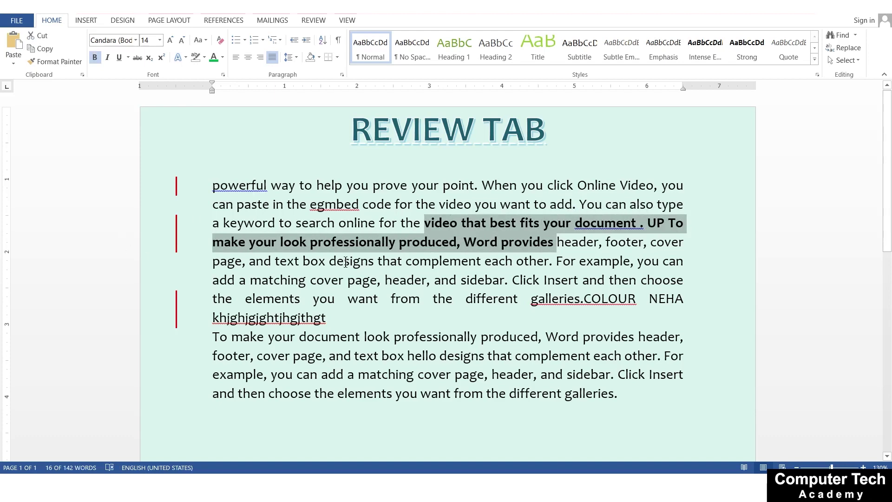
pyautogui.click(413, 274)
pyautogui.moveTo(409, 356); pyautogui.dragTo(507, 375)
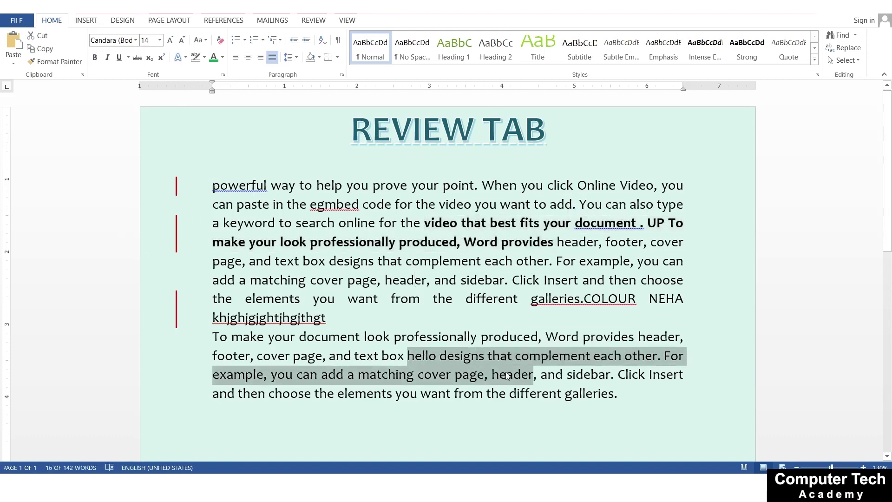
pyautogui.hotkey('ctrl', 'i')
pyautogui.click(476, 335)
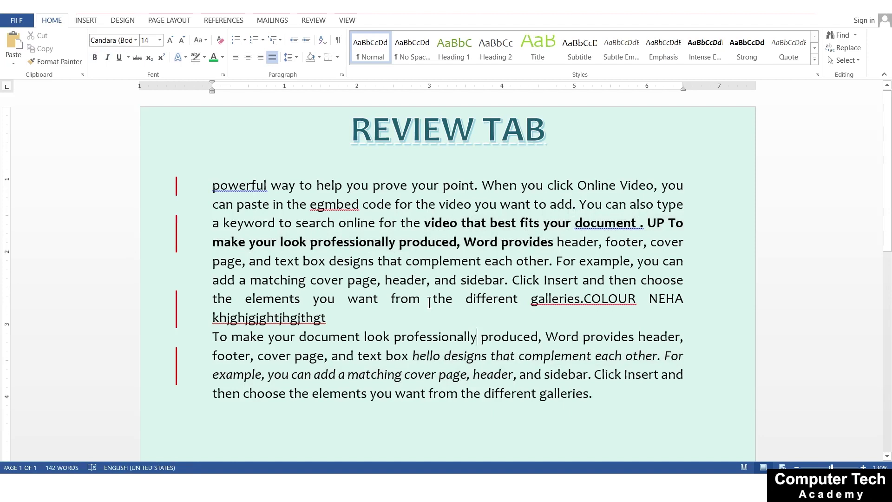
# - Switch from Simple Markup to All Markup so Bold and Italic balloons appear
pyautogui.click(311, 21)
pyautogui.click(420, 63)
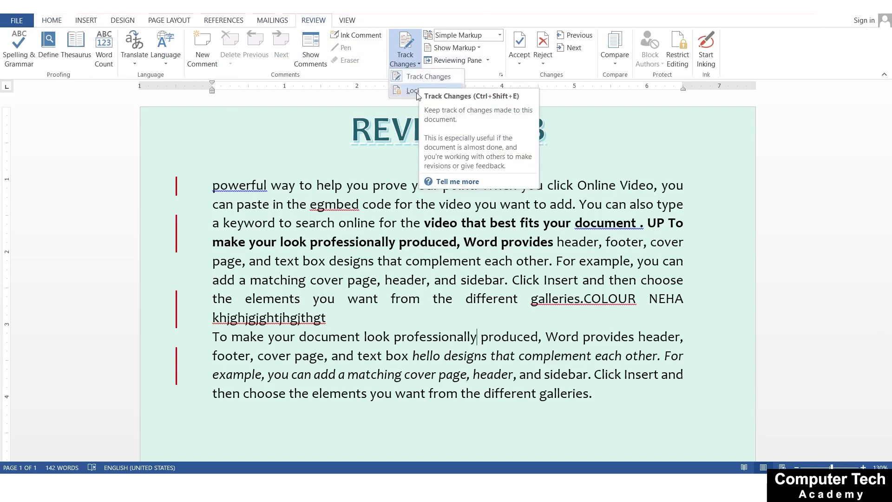
pyautogui.click(301, 126)
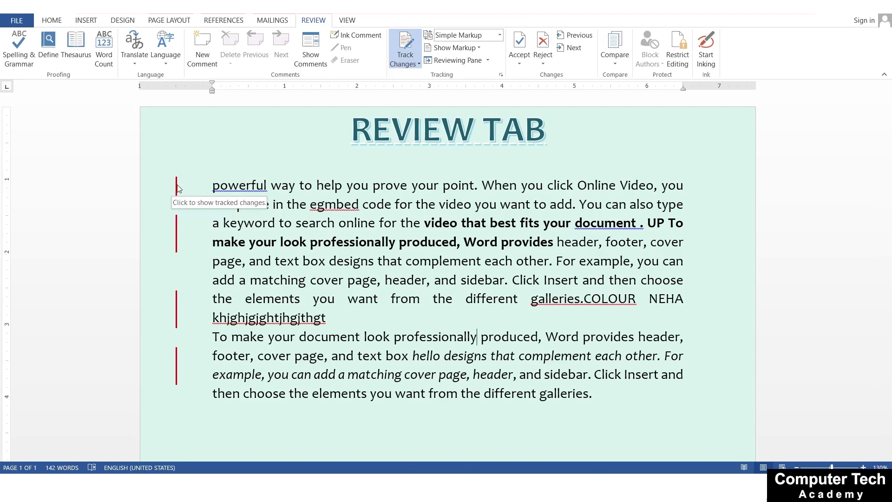
pyautogui.click(177, 187)
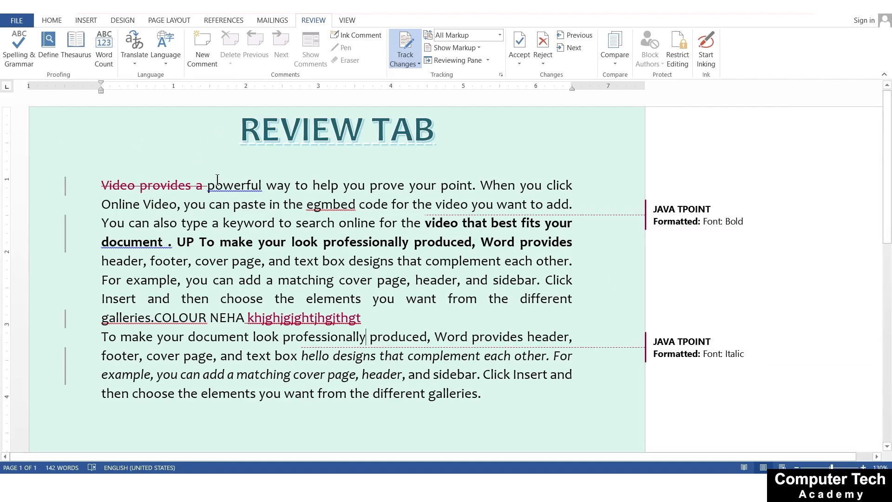
# - Look through the Show Markup list without changing anything
pyautogui.click(476, 50)
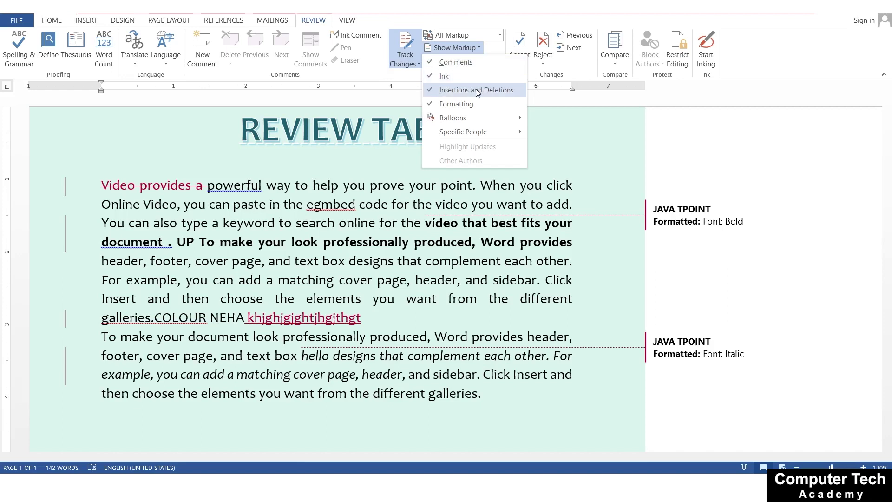
pyautogui.click(312, 295)
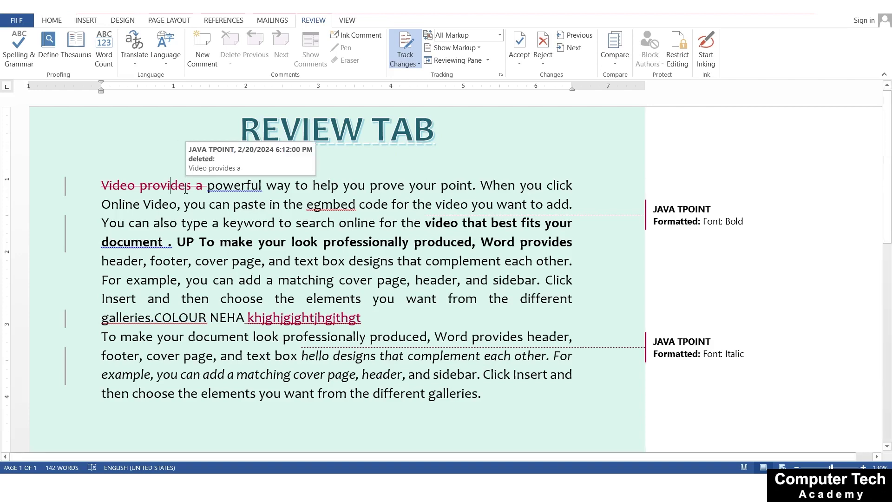
pyautogui.click(478, 47)
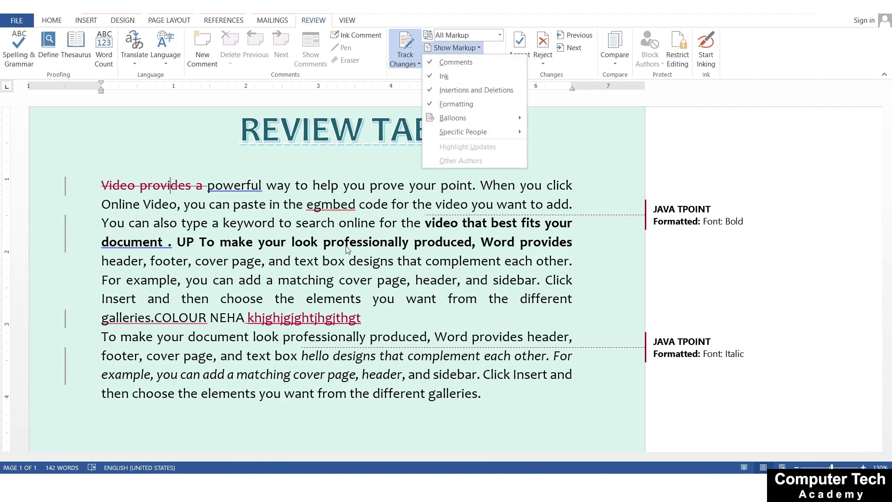
pyautogui.click(266, 201)
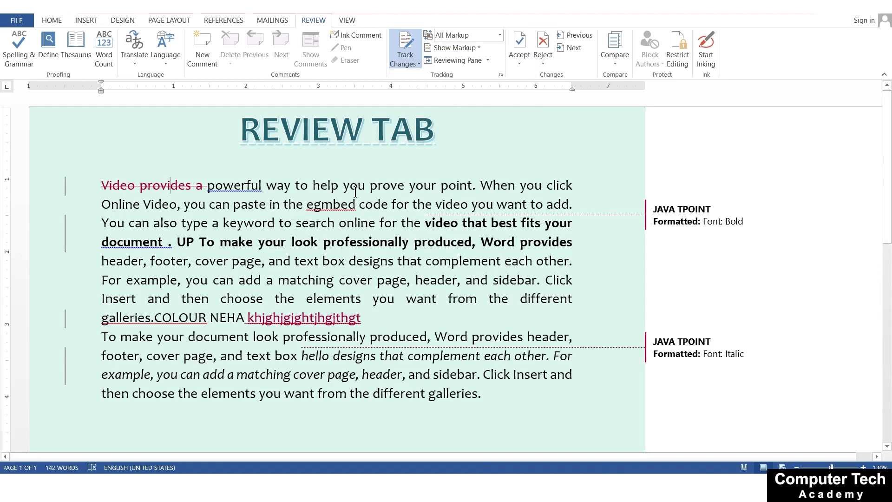
# - Hide Ink, Insertions and Deletions, Formatting and Comments markup, and switch to No Markup
pyautogui.click(475, 48)
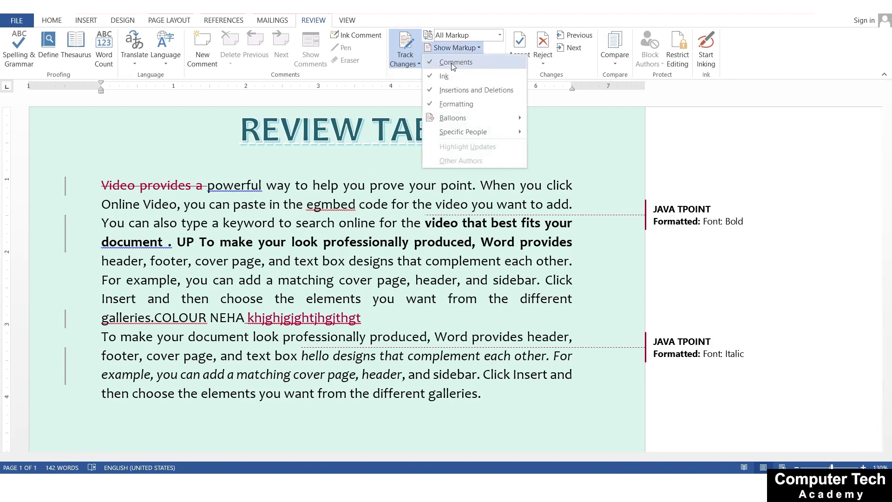
pyautogui.click(445, 75)
pyautogui.click(455, 48)
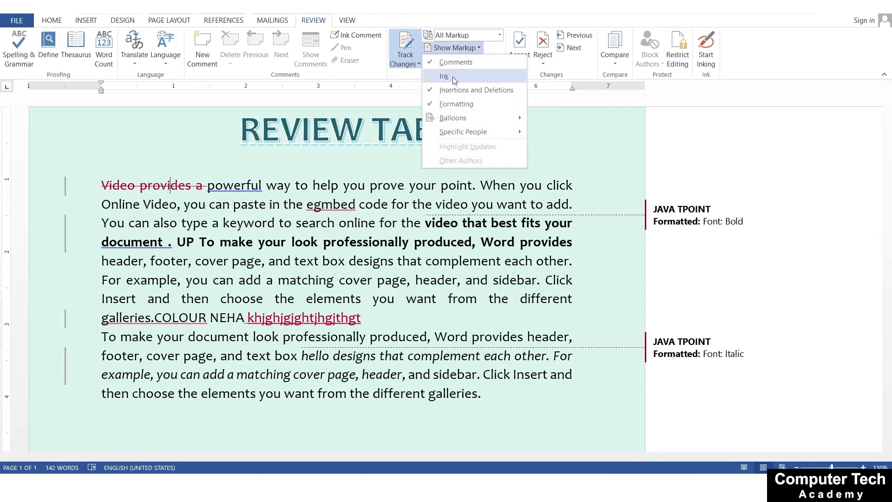
pyautogui.click(445, 90)
pyautogui.click(455, 47)
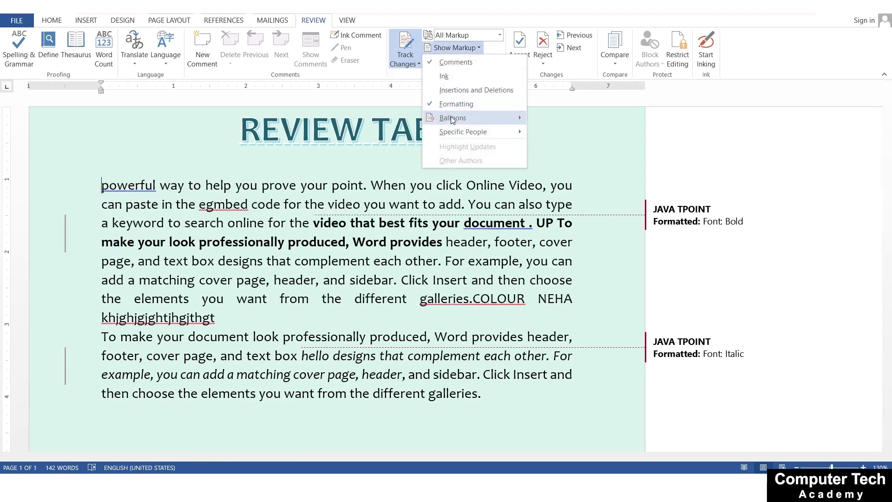
pyautogui.click(448, 104)
pyautogui.click(476, 48)
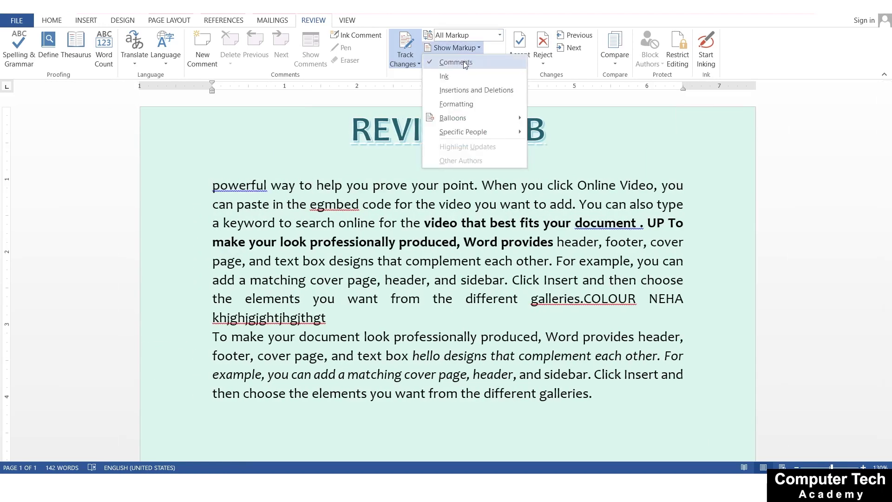
pyautogui.click(463, 60)
pyautogui.click(390, 298)
# - Type 'fkuvhjvhfu' before 'from' and 'gnhj,gnh' inside 'complement', then bold 'page, header,'
pyautogui.write('fku')
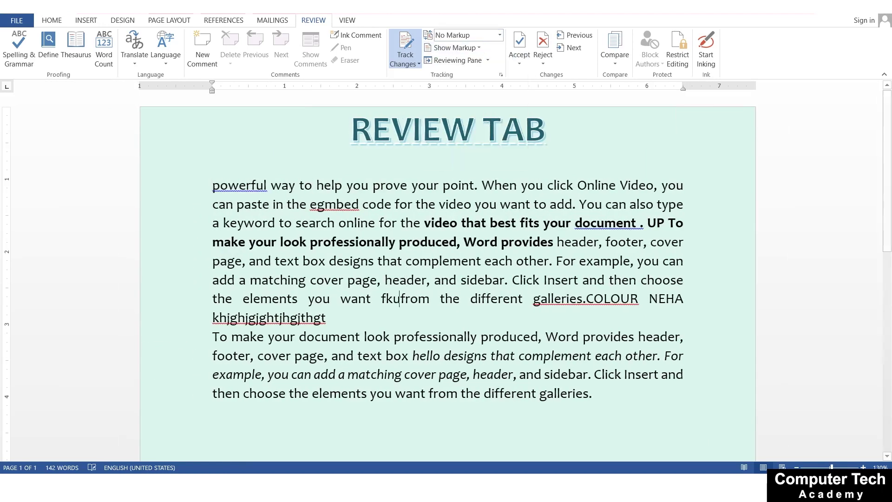
pyautogui.write('vhjvhfu')
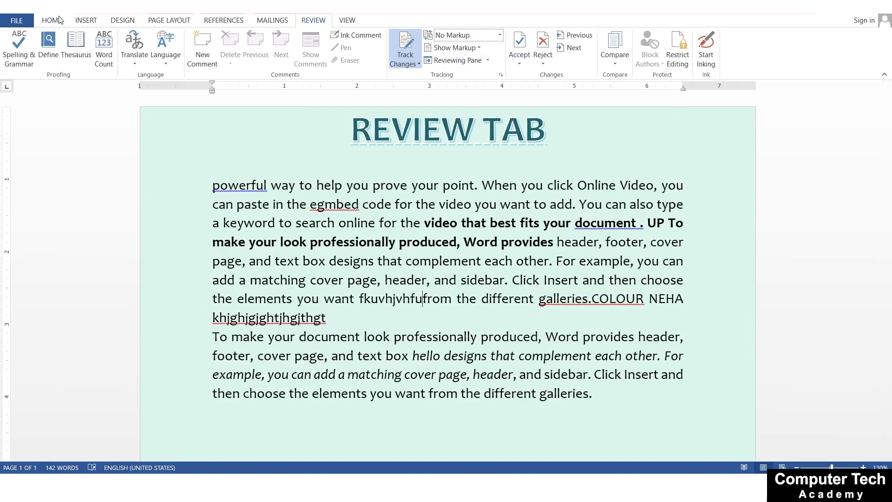
pyautogui.click(51, 20)
pyautogui.click(528, 356)
pyautogui.write('gnhj,gnh')
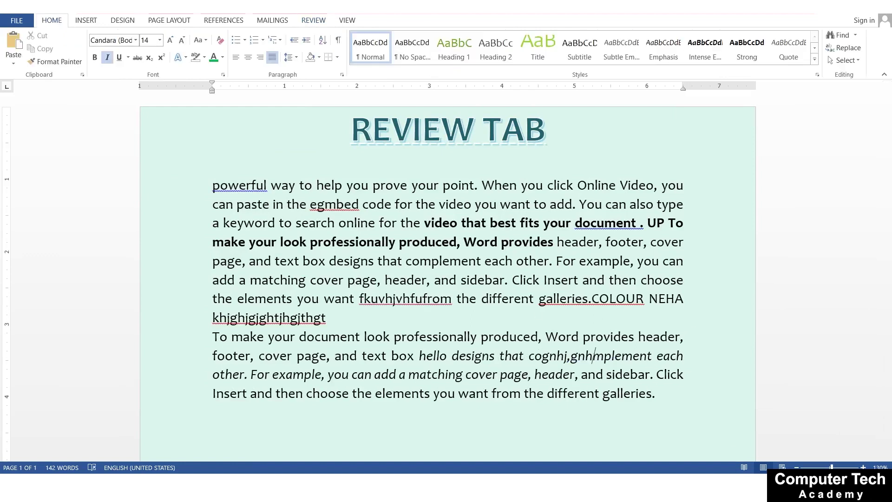
pyautogui.moveTo(500, 375); pyautogui.dragTo(581, 377)
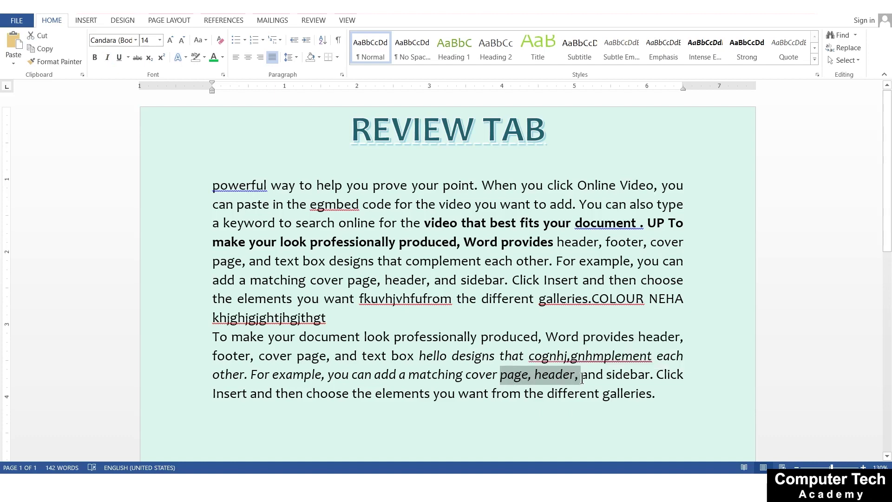
pyautogui.click(94, 57)
# - Delete 'complement' and the long passage from 'help you prove' onward
pyautogui.moveTo(407, 261); pyautogui.dragTo(489, 263)
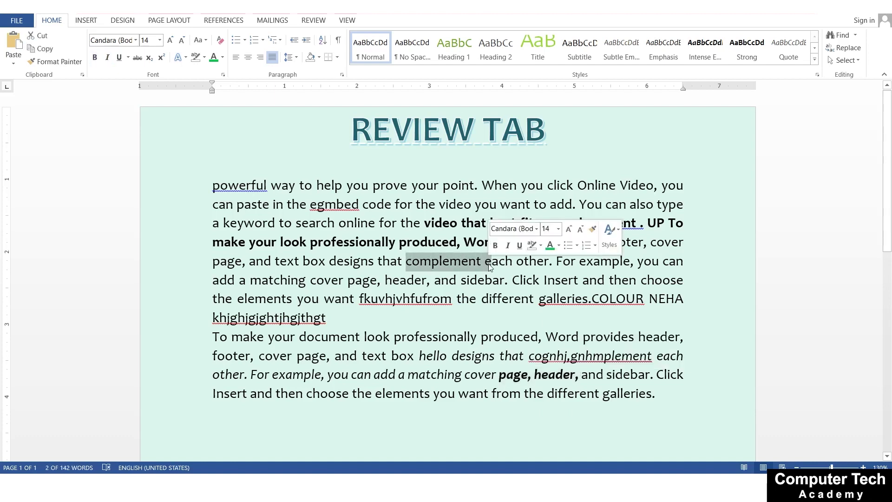
pyautogui.press('Delete')
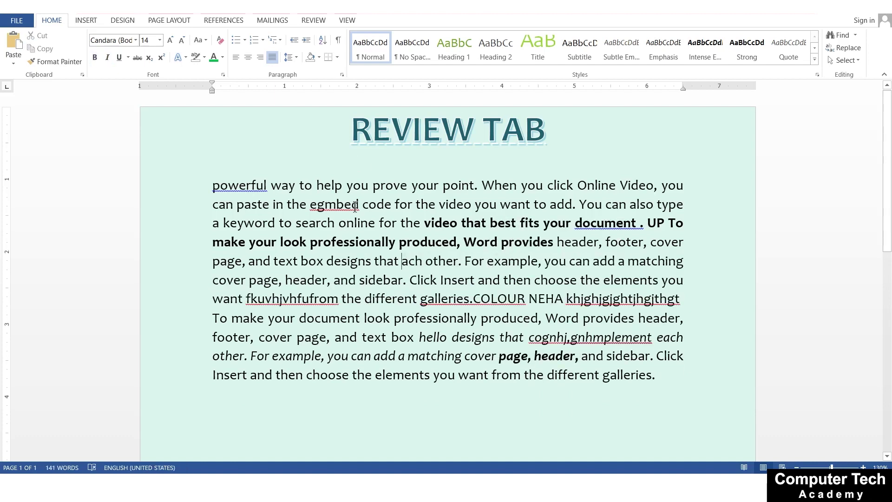
pyautogui.moveTo(316, 185); pyautogui.dragTo(548, 338)
pyautogui.press('Delete')
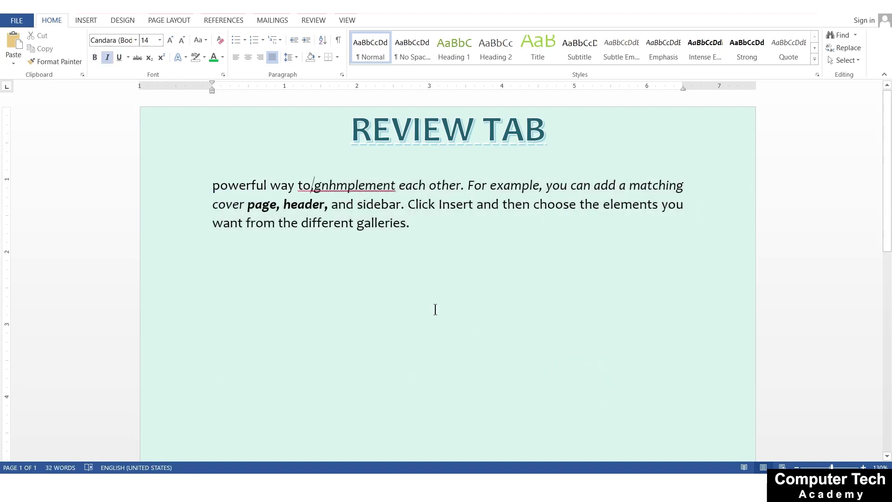
pyautogui.click(358, 263)
# - Show Insertions and Deletions and Formatting markup again
pyautogui.click(310, 21)
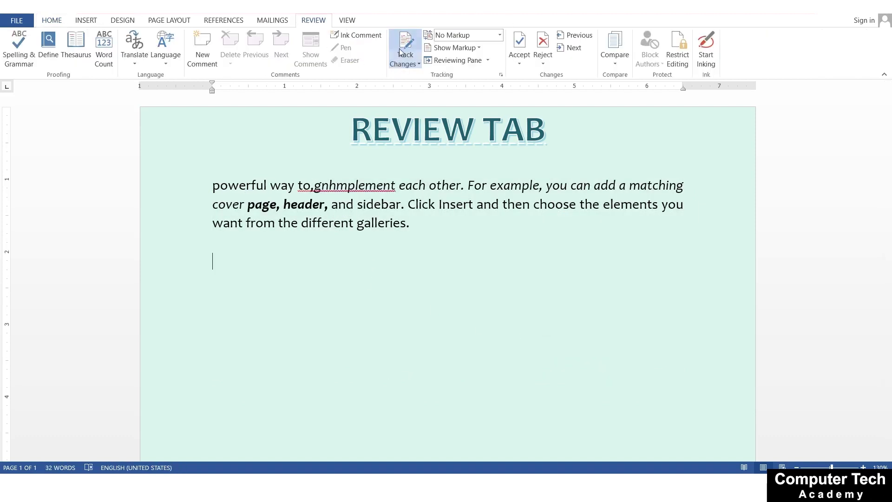
pyautogui.click(480, 48)
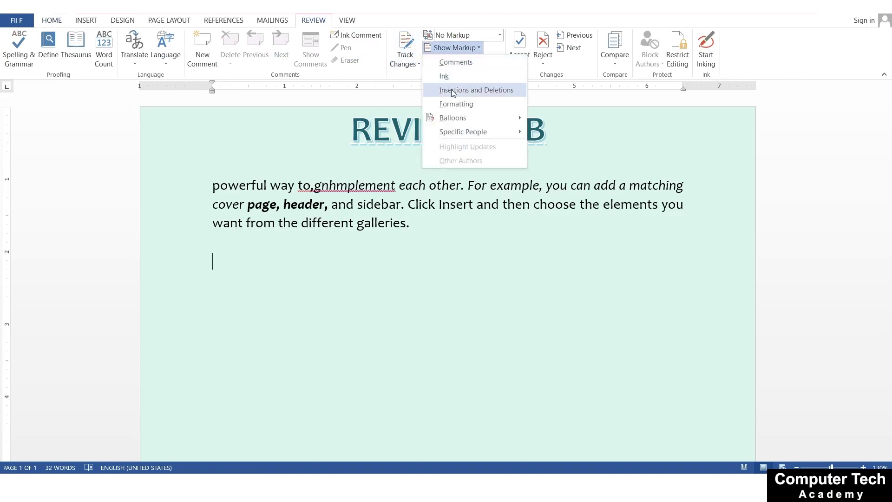
pyautogui.click(450, 89)
pyautogui.click(473, 47)
pyautogui.click(466, 104)
pyautogui.moveTo(452, 118)
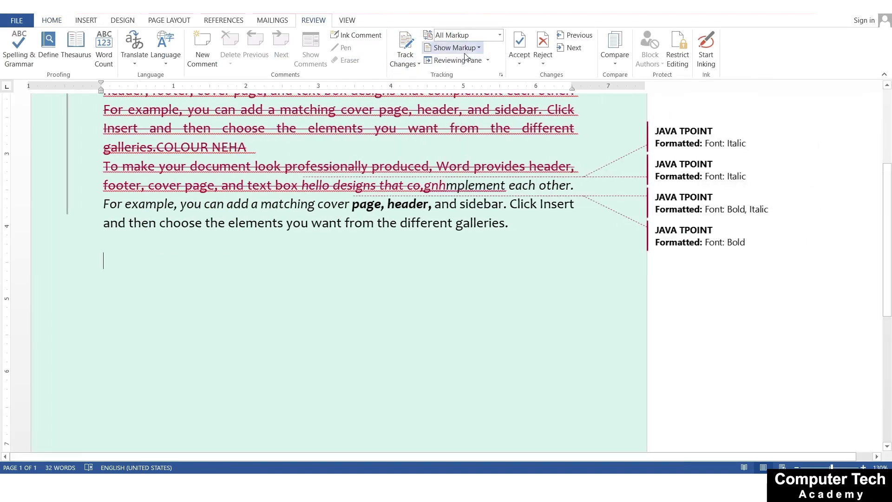
pyautogui.click(465, 49)
pyautogui.click(452, 68)
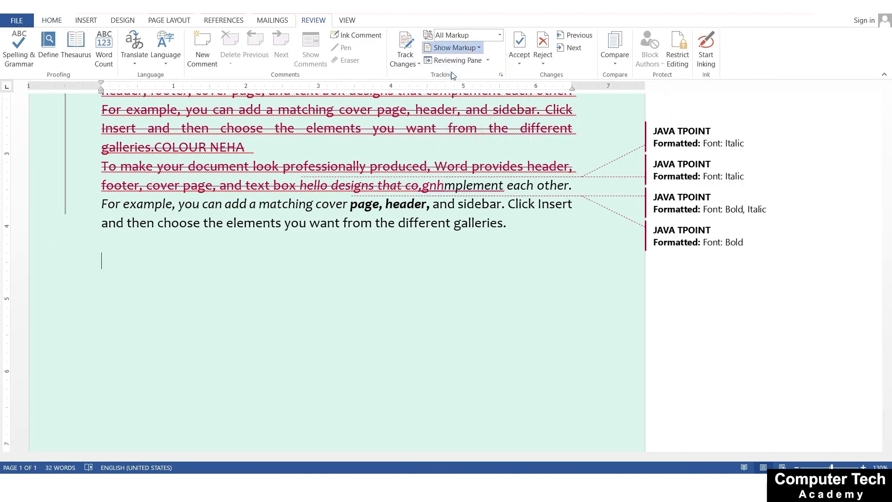
pyautogui.click(454, 48)
pyautogui.click(450, 292)
pyautogui.scroll(4, 450, 292)
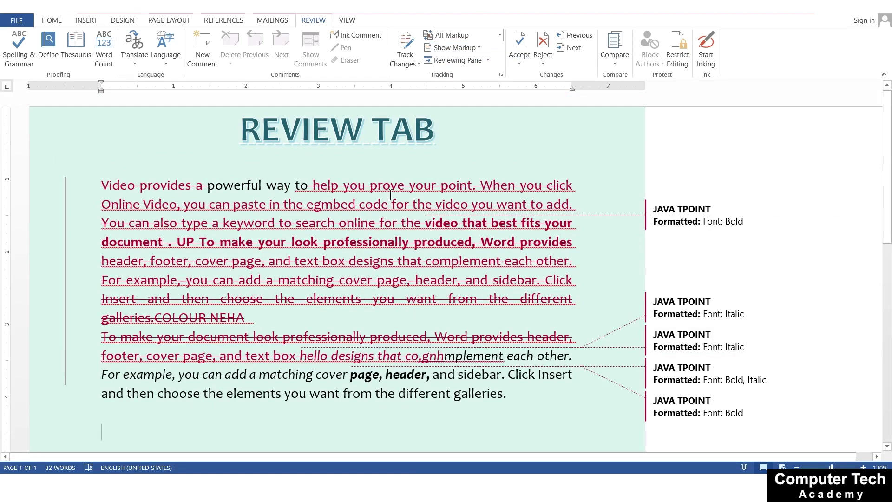
pyautogui.click(471, 48)
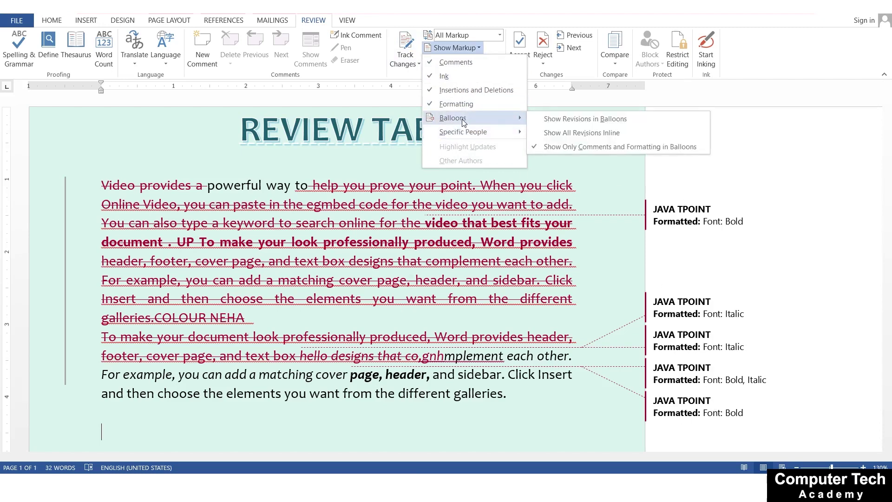
pyautogui.moveTo(459, 118)
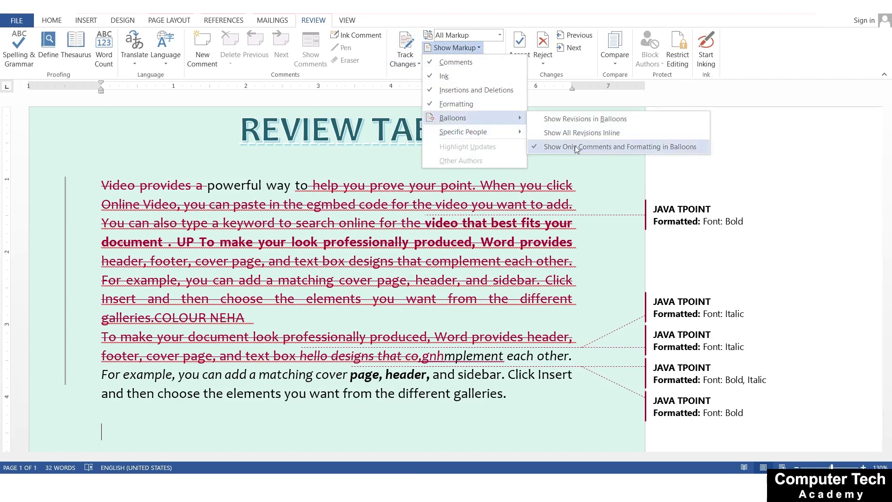
pyautogui.click(592, 120)
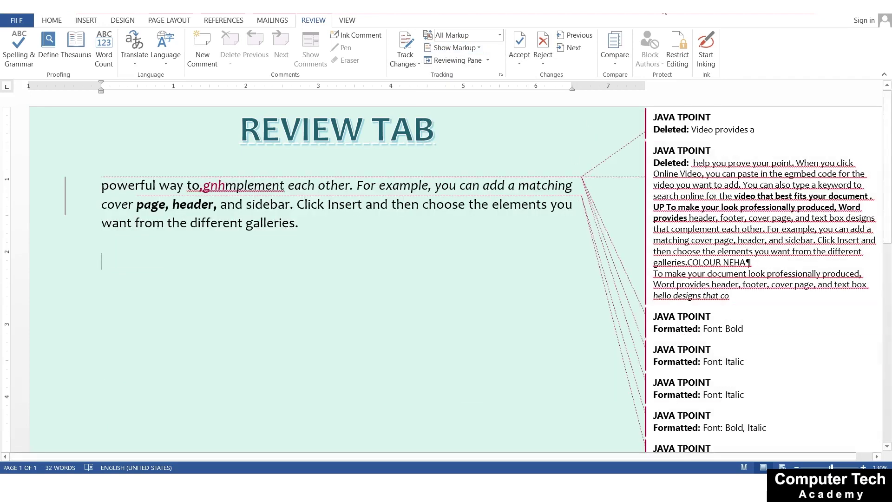
pyautogui.click(452, 48)
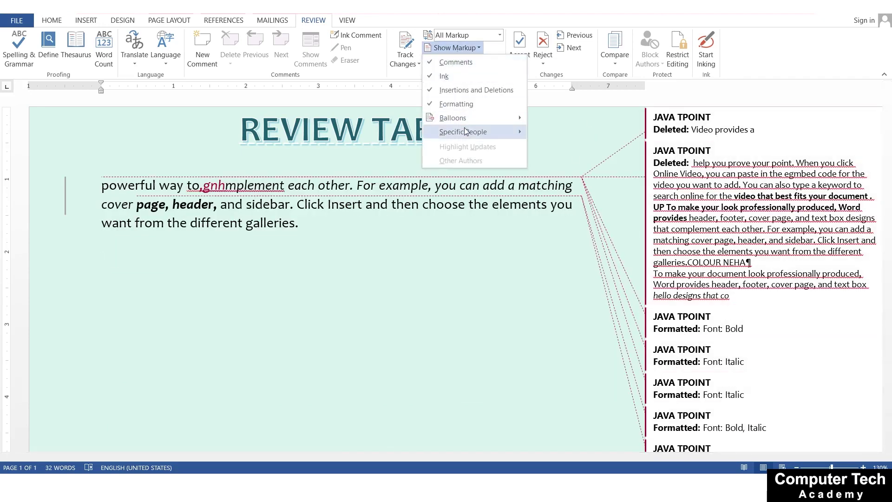
pyautogui.moveTo(452, 118)
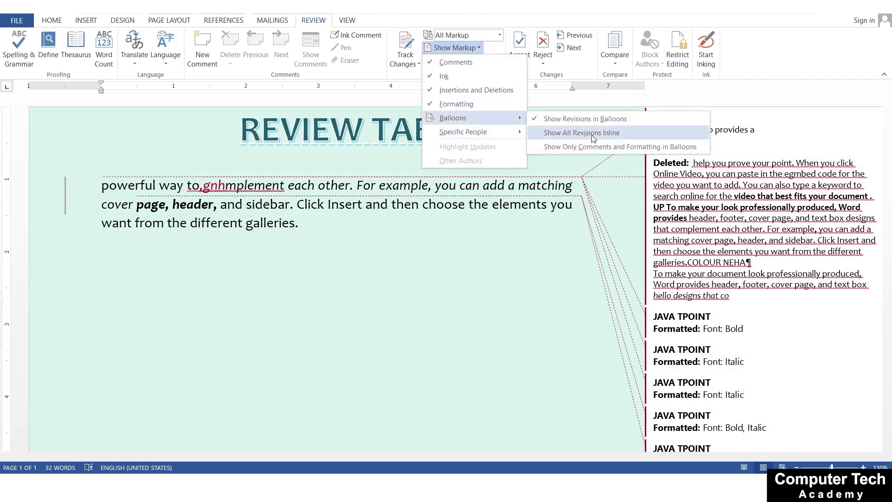
pyautogui.click(593, 137)
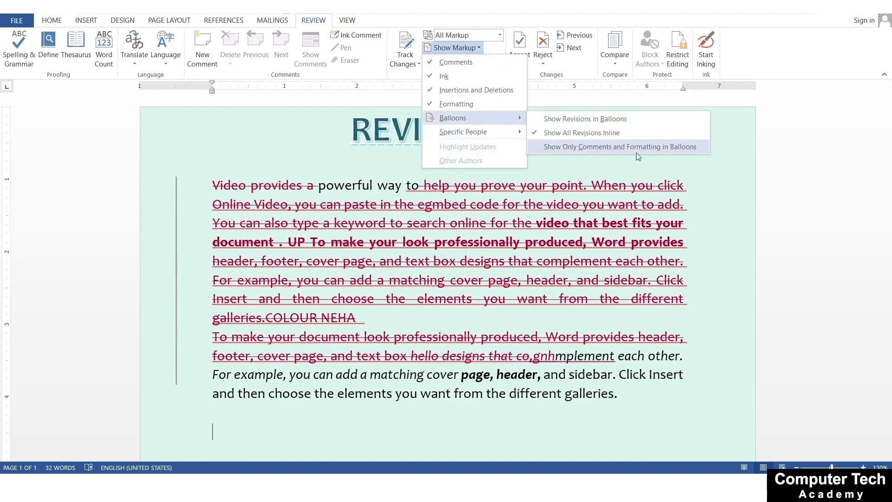
pyautogui.click(635, 150)
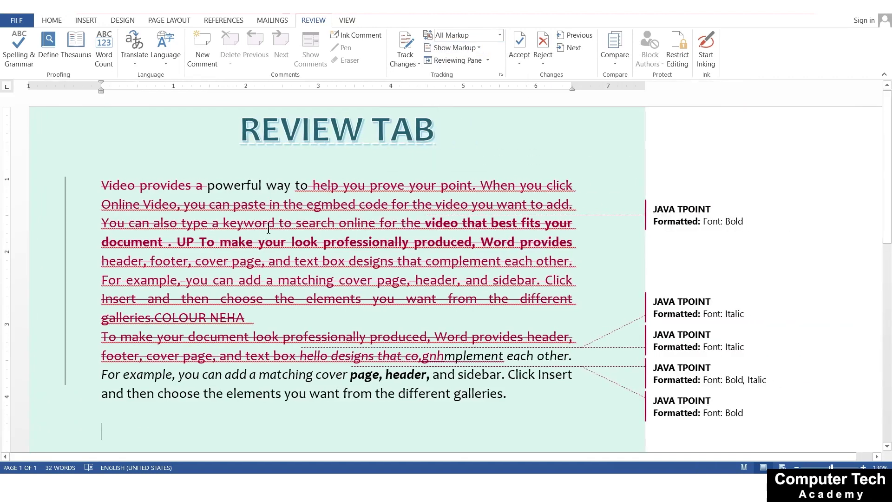
pyautogui.click(457, 48)
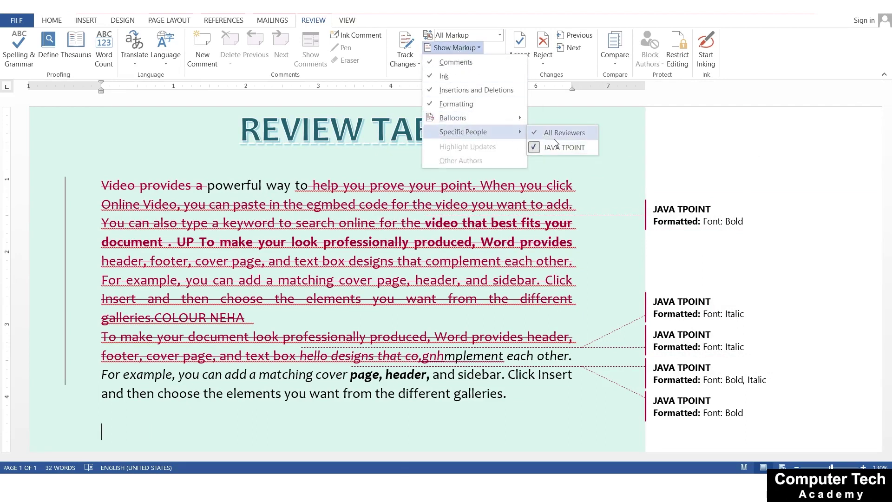
pyautogui.click(367, 263)
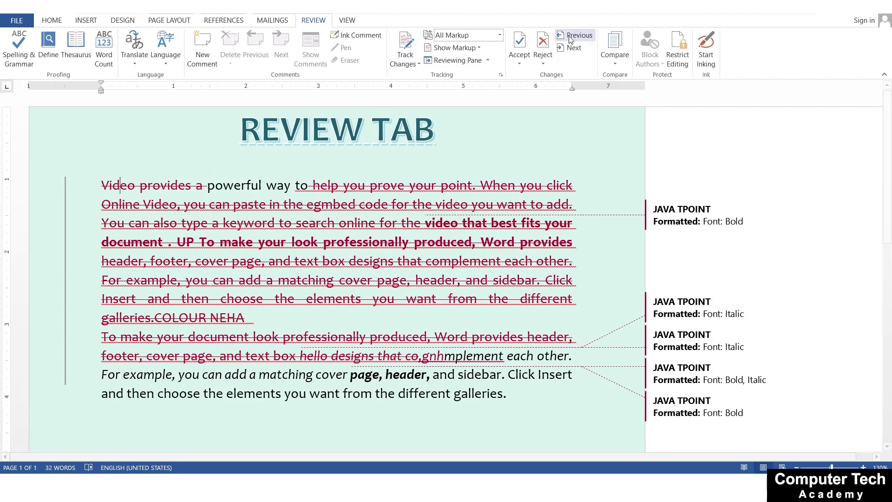
# - Accept the deletion of 'Video provides a' and browse the Reject and Accept options
pyautogui.click(520, 46)
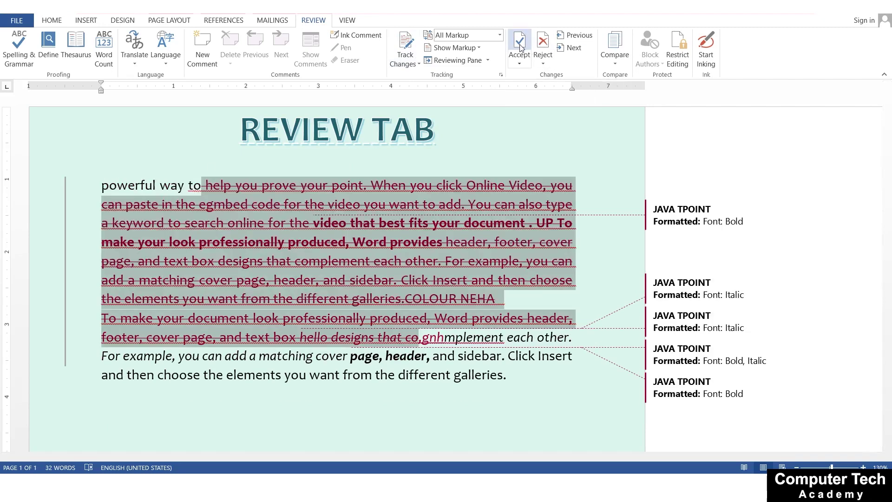
pyautogui.click(543, 56)
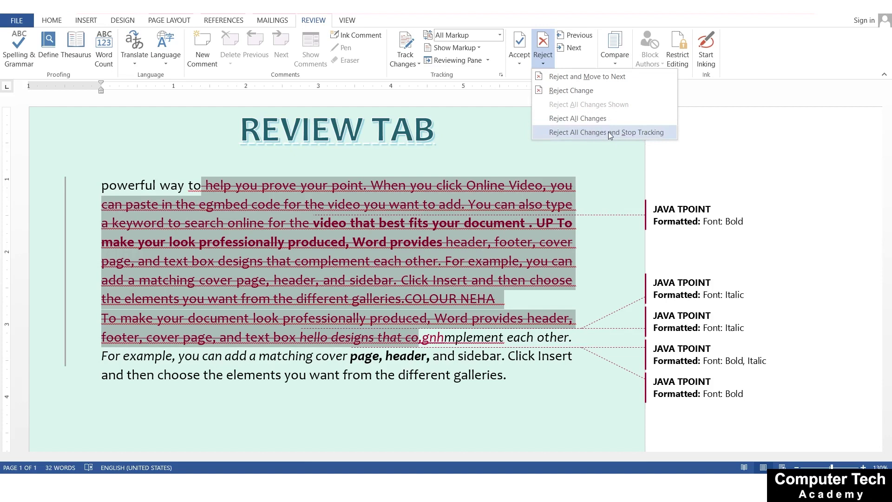
pyautogui.click(524, 69)
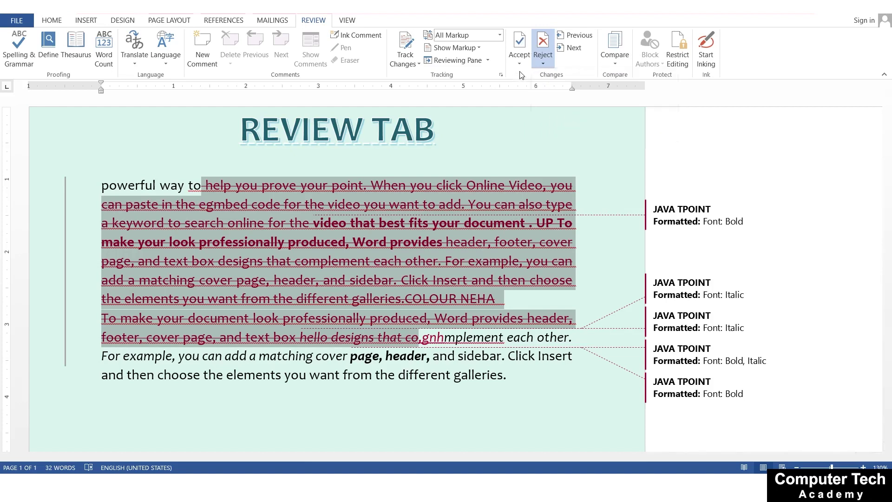
pyautogui.click(523, 68)
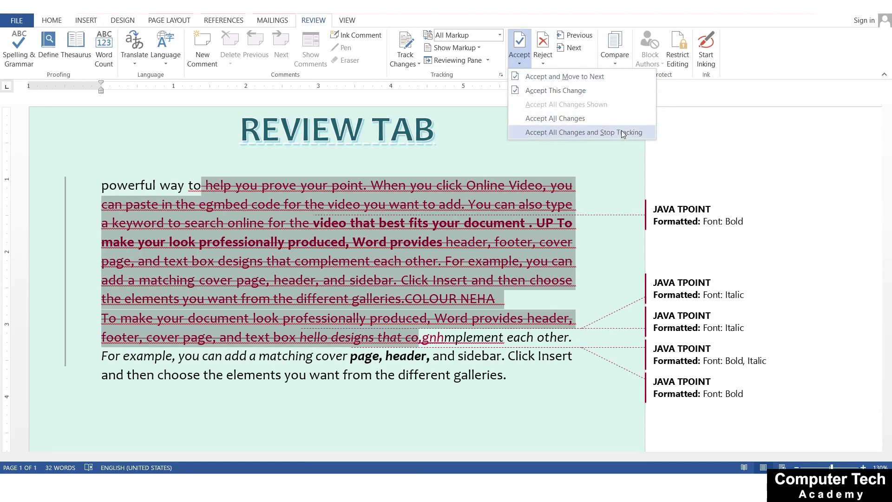
pyautogui.click(564, 76)
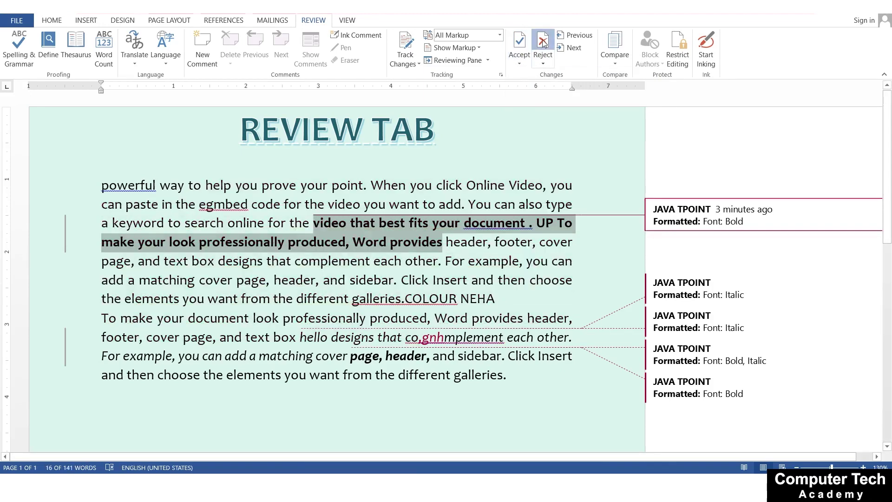
# - Reject the next five tracked changes one by one, then Reject All Changes
pyautogui.click(543, 41)
pyautogui.click(542, 41)
pyautogui.click(542, 40)
pyautogui.click(543, 41)
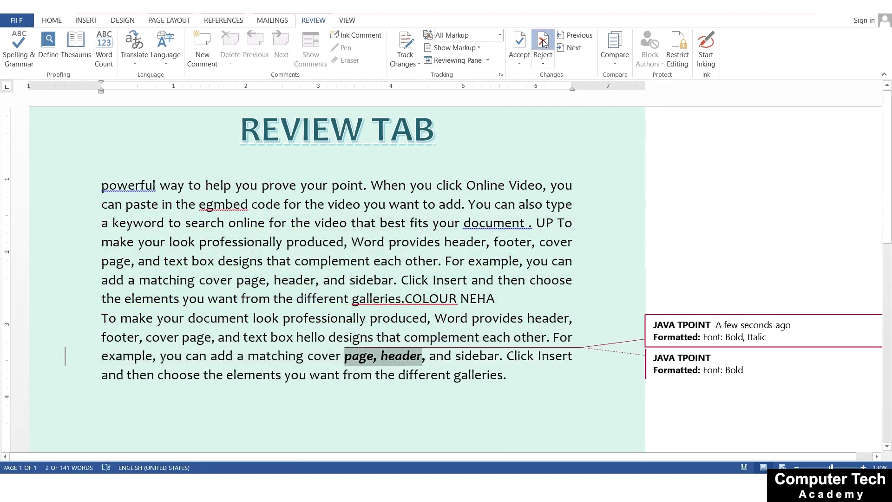
pyautogui.click(543, 41)
pyautogui.click(542, 58)
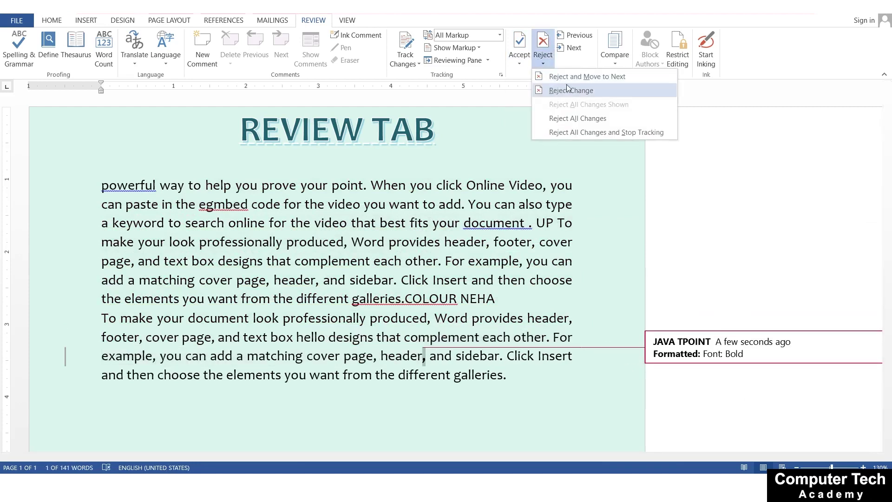
pyautogui.click(585, 119)
pyautogui.click(474, 223)
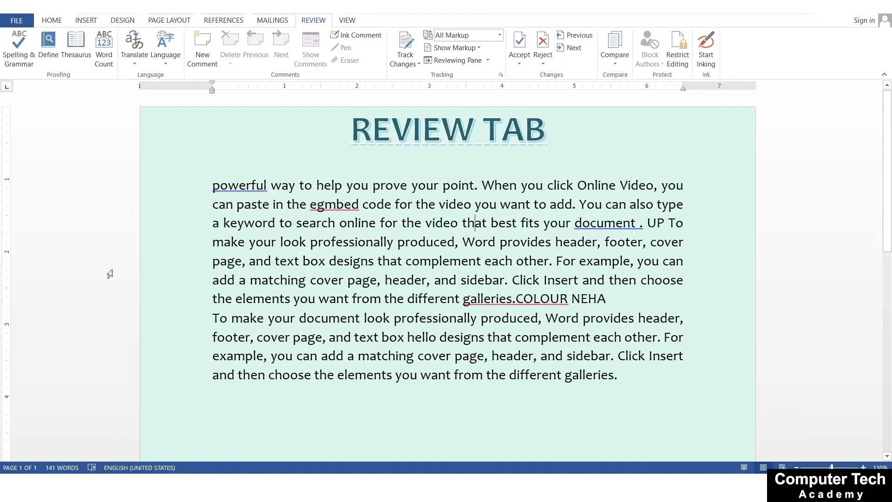
# - Lock change tracking with a password through the Lock Tracking prompt
pyautogui.click(212, 190)
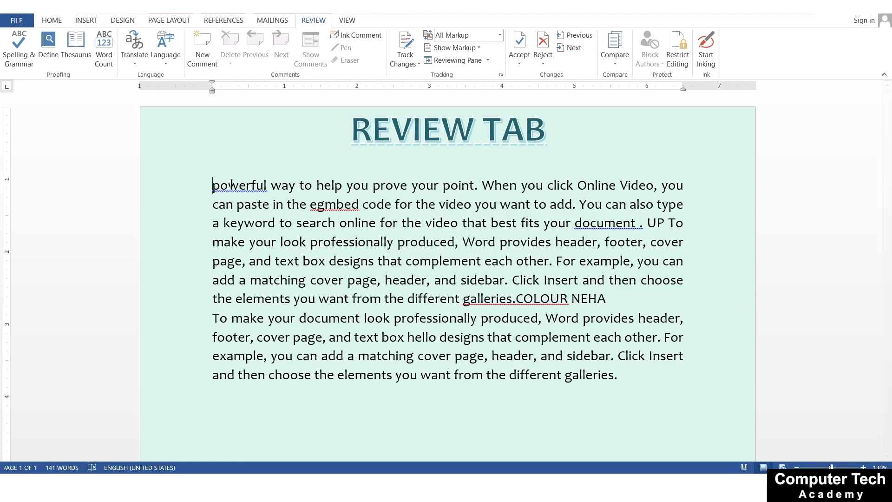
pyautogui.click(405, 63)
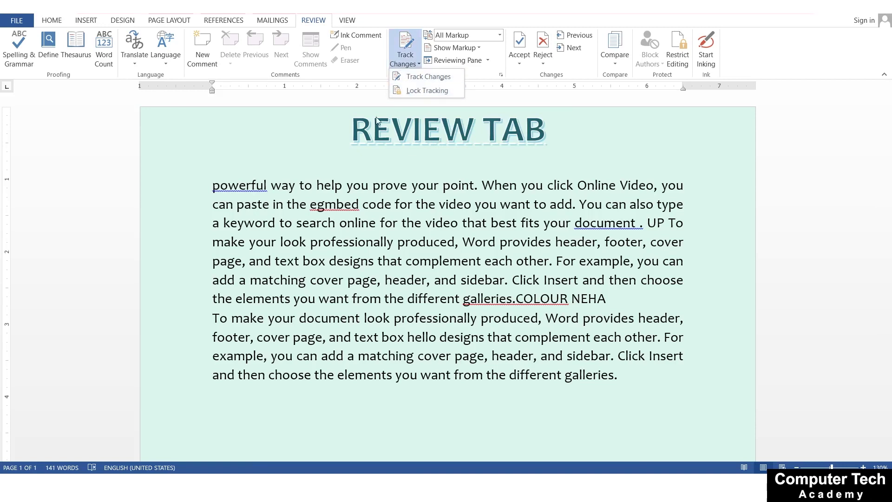
pyautogui.click(401, 92)
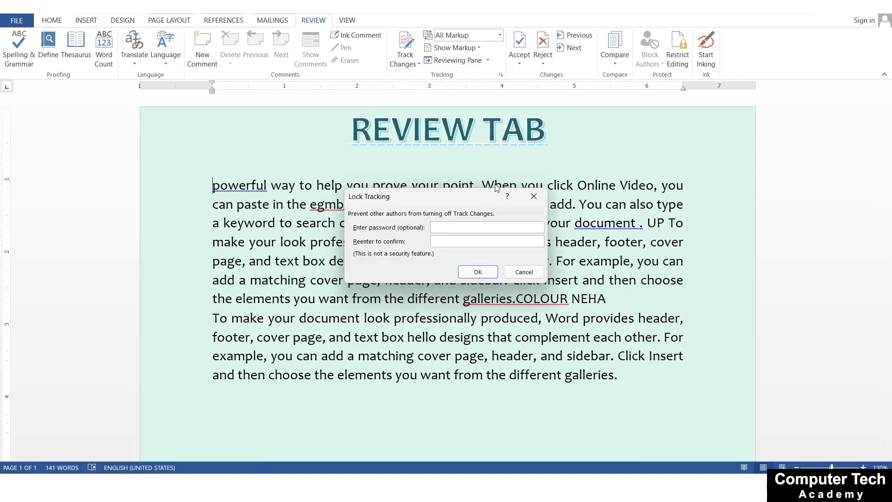
pyautogui.click(543, 197)
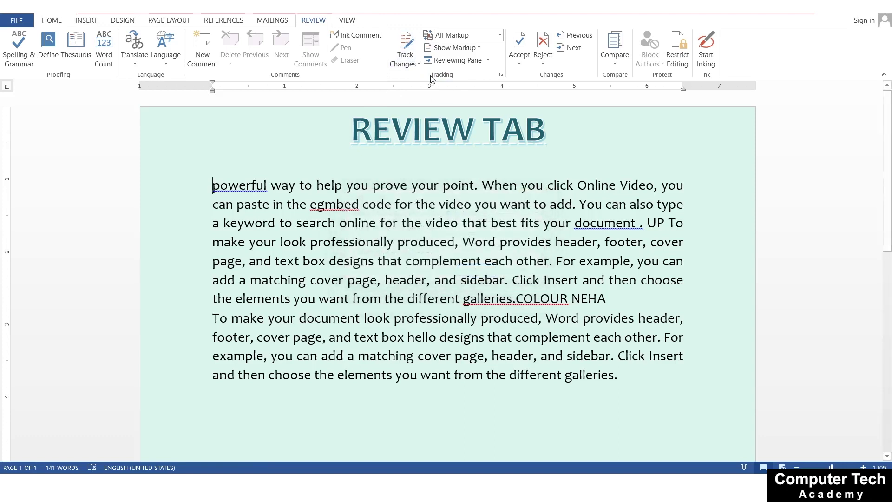
pyautogui.click(416, 65)
pyautogui.click(416, 92)
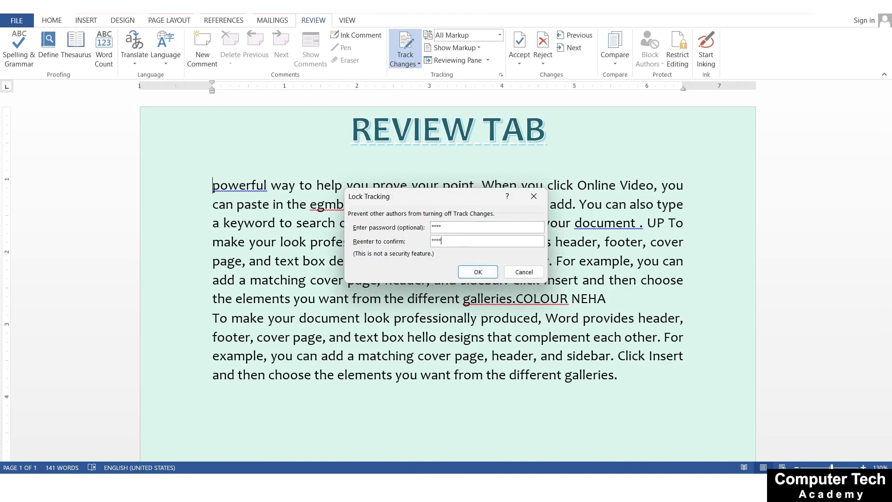
pyautogui.click(477, 272)
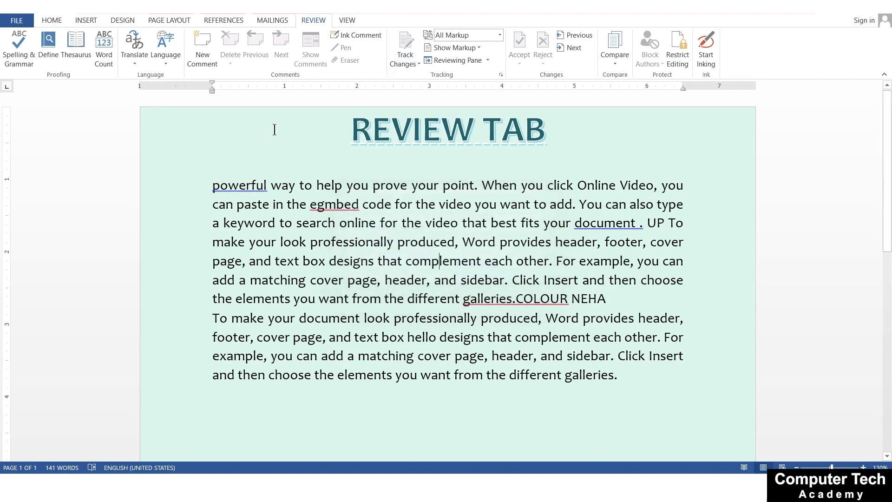
# - Type 'fjghjghj' inside the word 'prove' as a tracked insertion
pyautogui.click(52, 20)
pyautogui.click(402, 186)
pyautogui.write('fj')
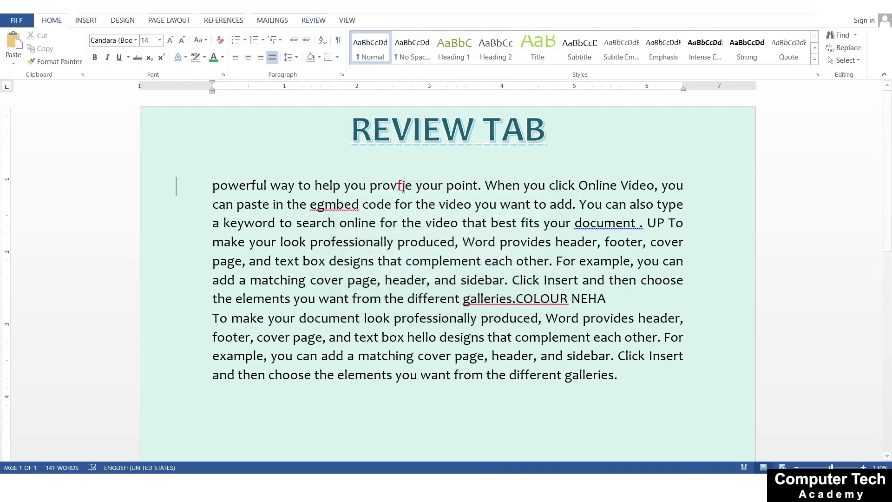
pyautogui.write('ghjghjgh')
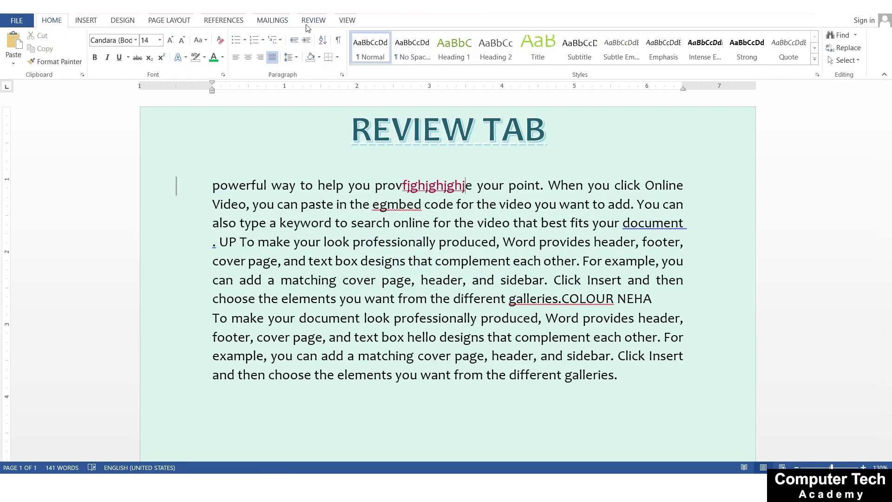
# - Hide Comments, Ink, Insertions and Deletions, and Formatting markup, then type random letters into 'page'
pyautogui.click(312, 21)
pyautogui.click(454, 48)
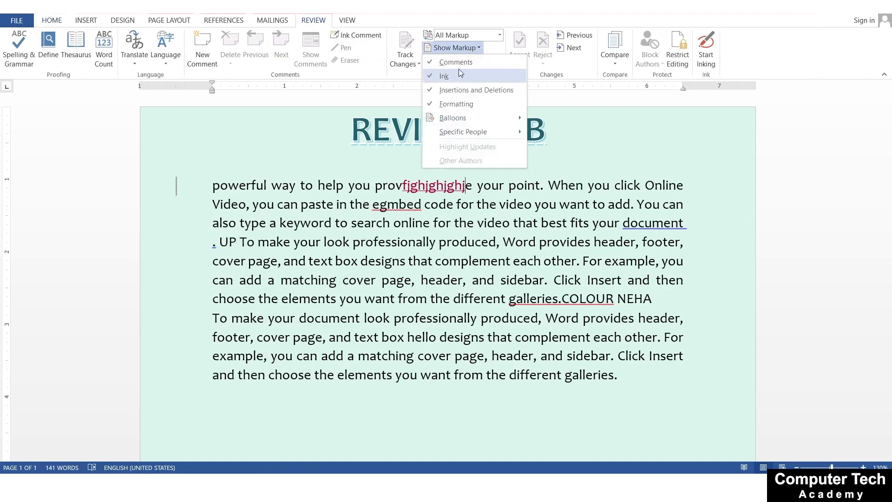
pyautogui.click(443, 76)
pyautogui.click(455, 62)
pyautogui.click(463, 50)
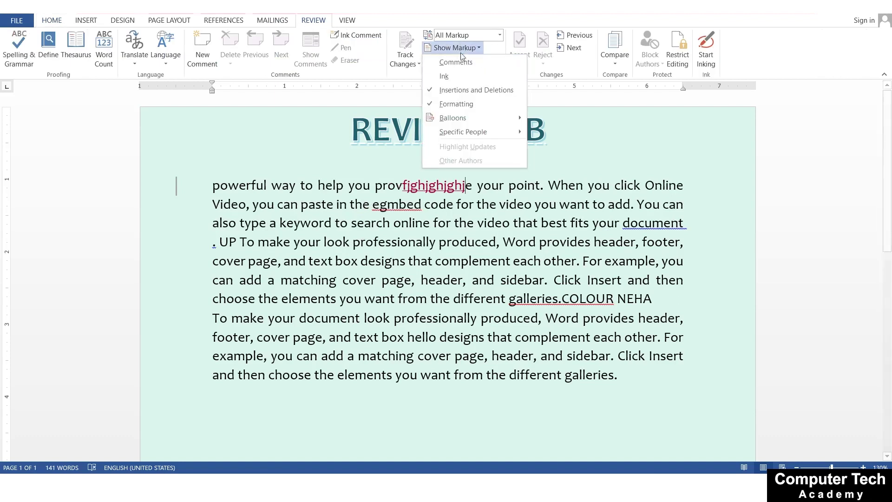
pyautogui.click(476, 90)
pyautogui.click(454, 47)
pyautogui.click(456, 103)
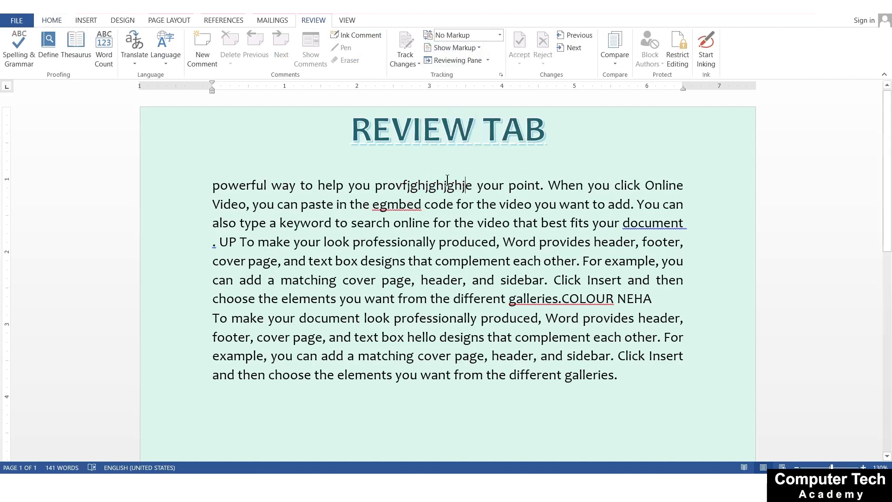
pyautogui.click(402, 280)
pyautogui.write('fgkhbnf,mghfn, klfn .gf j')
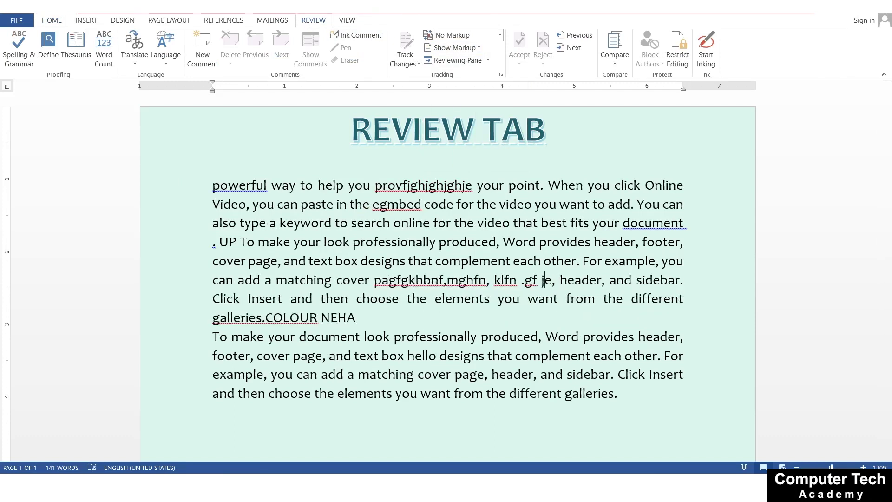
pyautogui.write('m l m m j j u j l j j')
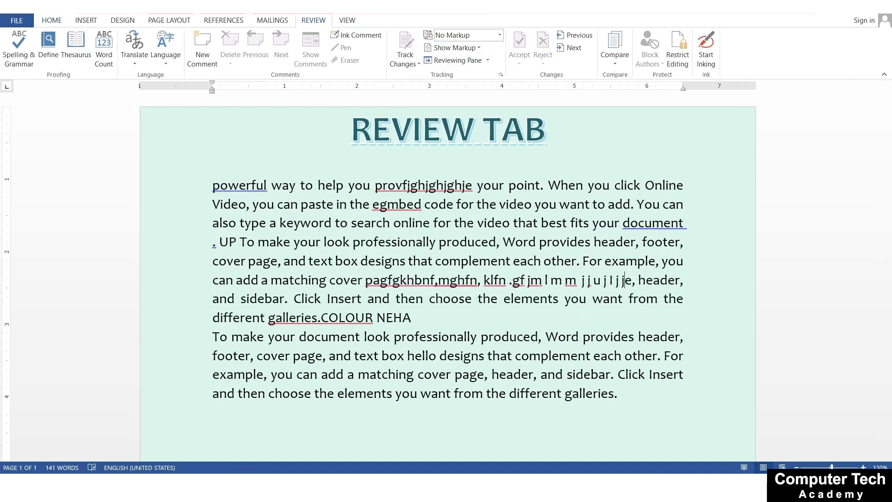
pyautogui.write('l nk jkl k kl n b b j b')
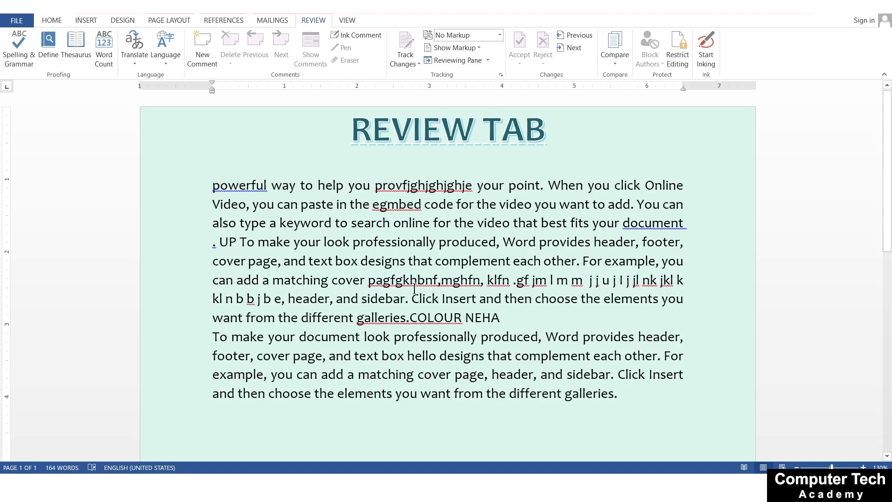
# - Delete the phrase about Word's designs, headers, footers and cover pages
pyautogui.click(406, 63)
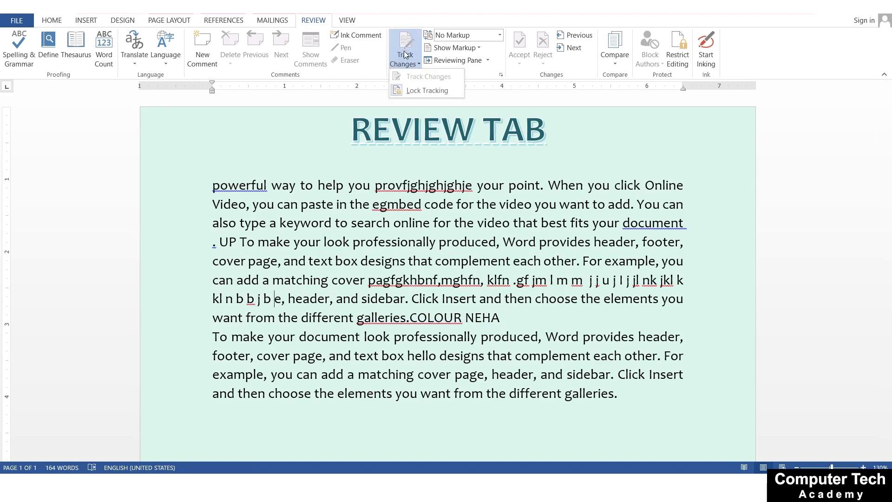
pyautogui.click(478, 229)
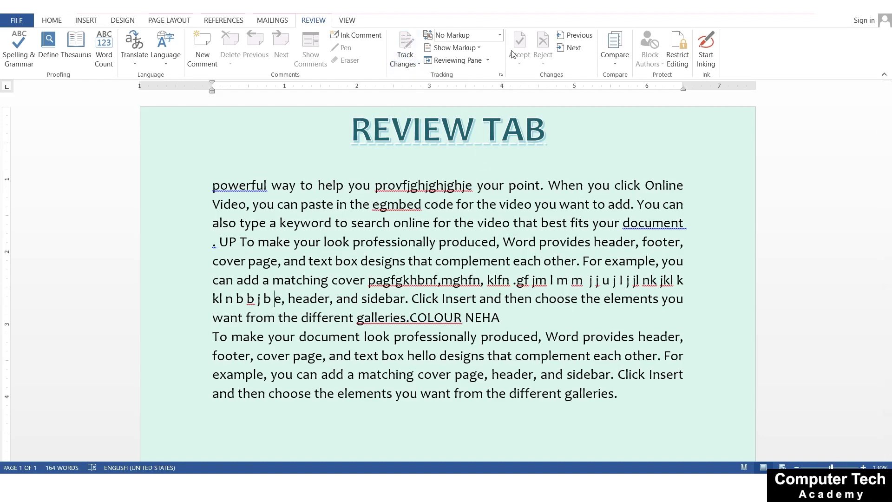
pyautogui.moveTo(442, 242); pyautogui.dragTo(601, 240)
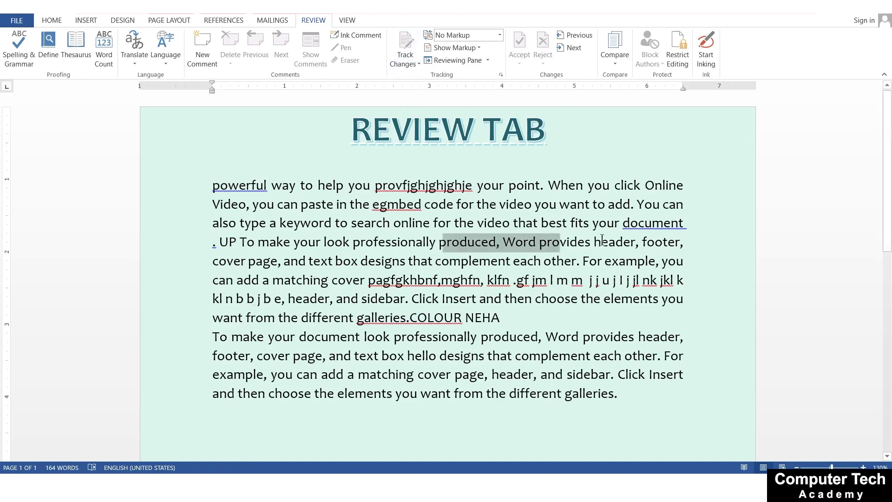
pyautogui.press('Delete')
pyautogui.moveTo(354, 242); pyautogui.dragTo(435, 261)
pyautogui.press('Delete')
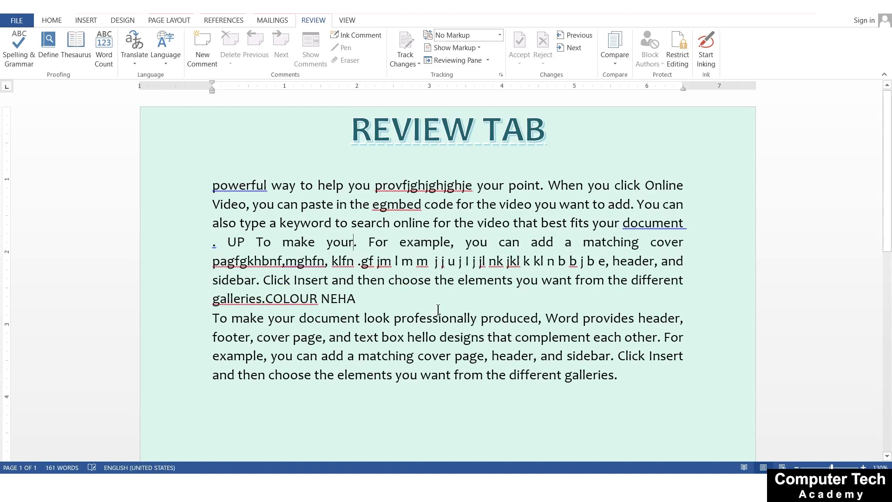
pyautogui.moveTo(213, 318); pyautogui.dragTo(497, 339)
pyautogui.click(429, 214)
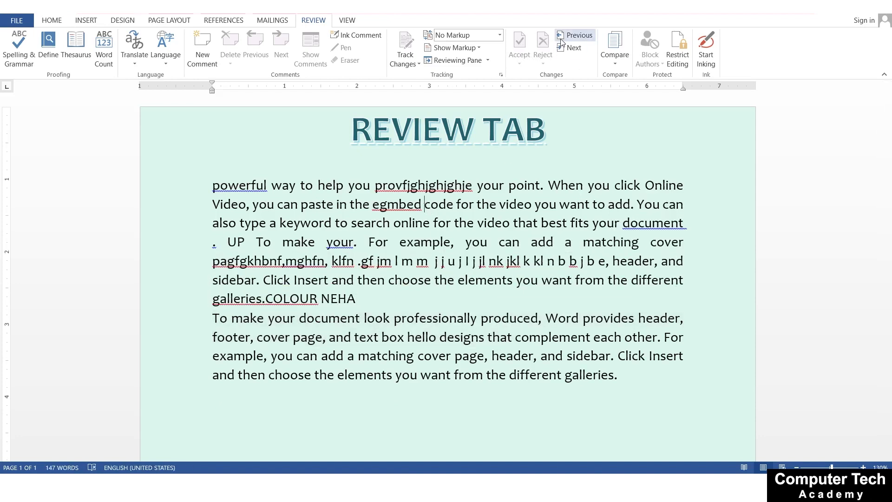
# - Unlock change tracking by entering its password
pyautogui.click(405, 63)
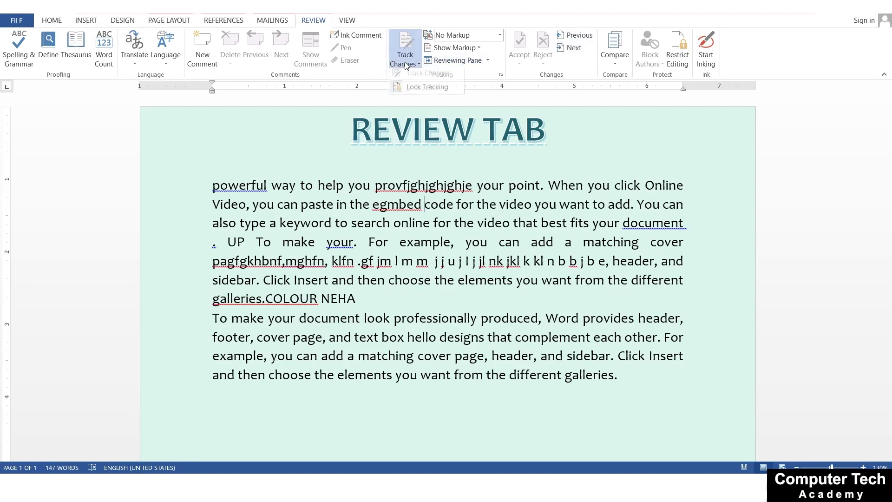
pyautogui.click(402, 86)
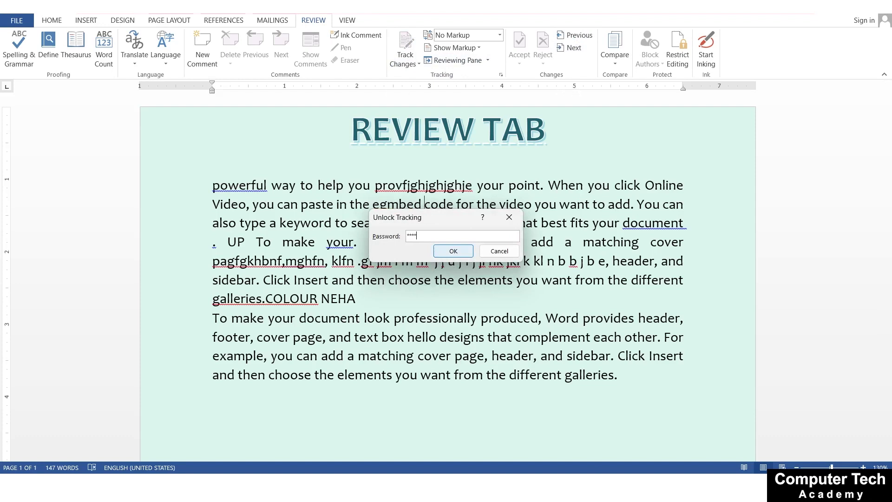
pyautogui.click(441, 251)
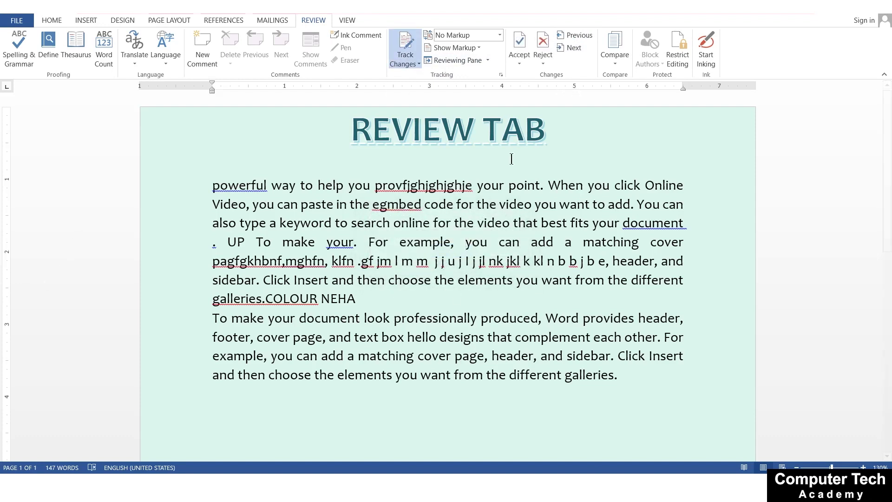
# - Re-show Comments, Ink, and Insertions and Deletions markup in the All Markup view
pyautogui.click(445, 47)
pyautogui.click(448, 62)
pyautogui.click(446, 48)
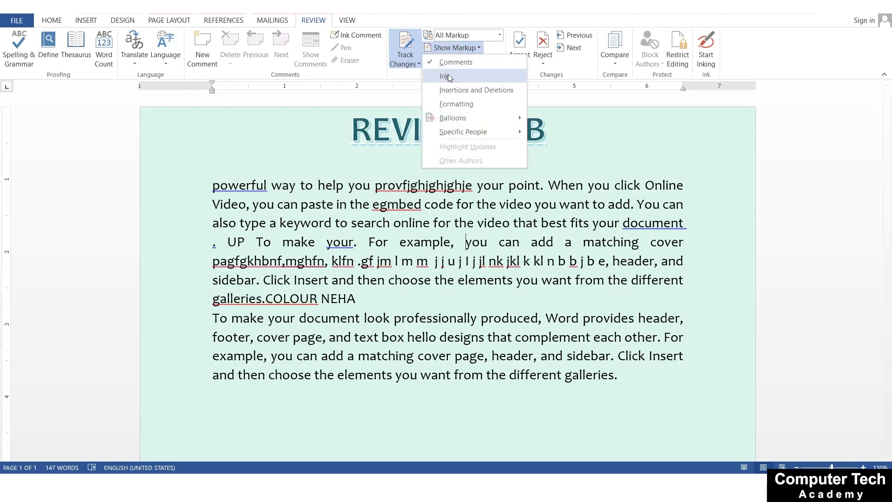
pyautogui.click(449, 75)
pyautogui.click(449, 41)
pyautogui.click(448, 155)
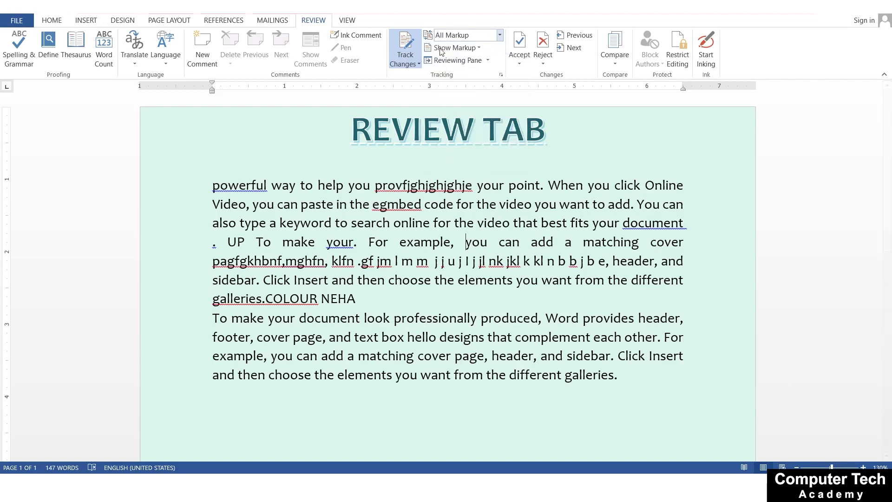
pyautogui.click(444, 48)
pyautogui.click(448, 89)
pyautogui.click(446, 48)
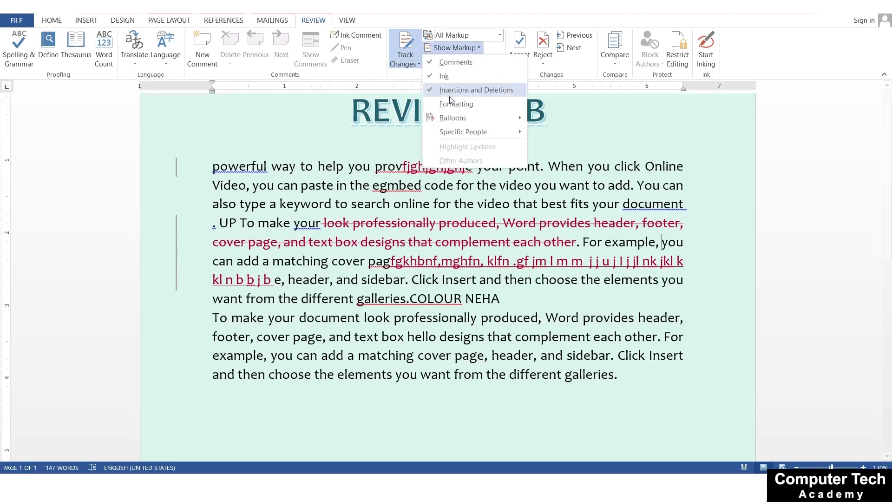
pyautogui.click(450, 104)
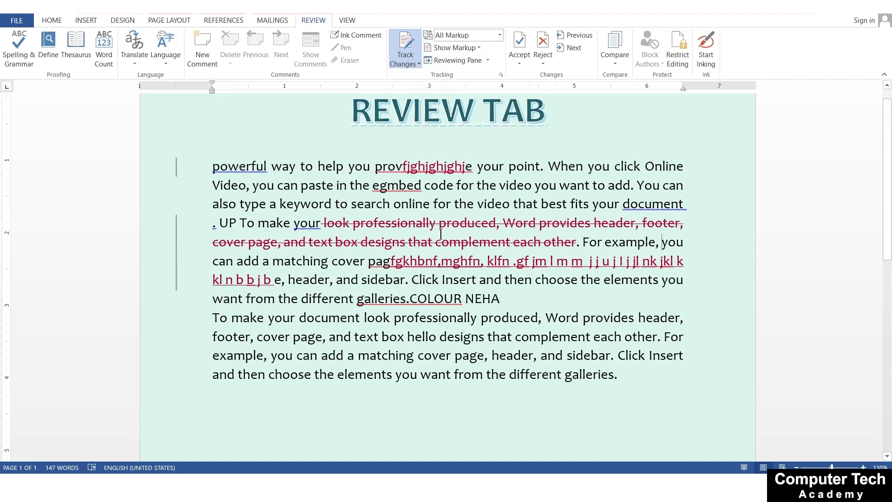
# - Select the tracked insertion after 'pag' and turn off change tracking
pyautogui.click(414, 64)
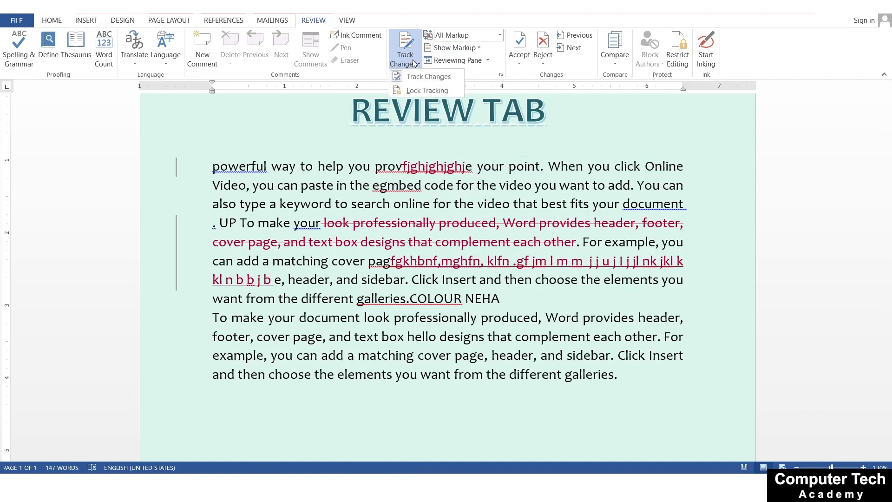
pyautogui.click(469, 261)
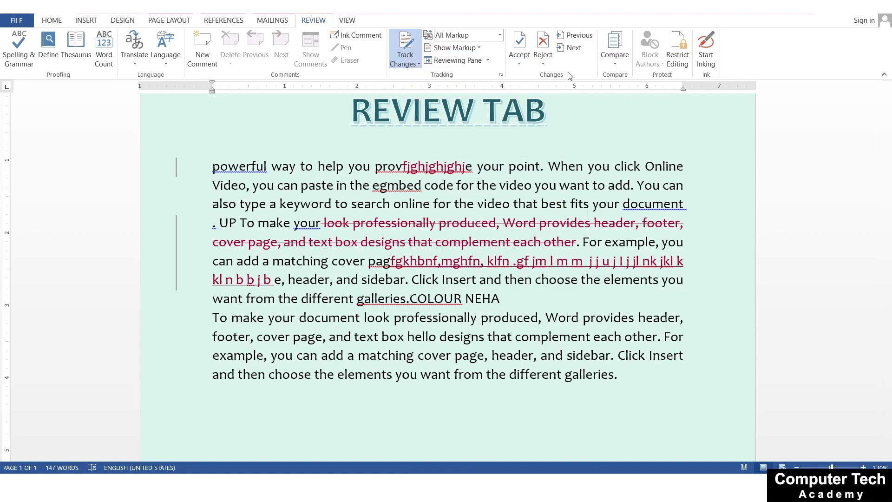
pyautogui.click(542, 63)
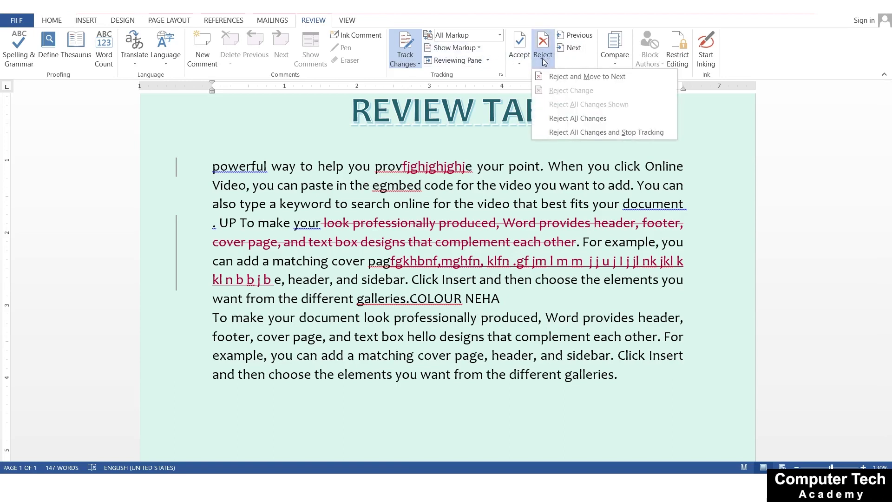
pyautogui.click(556, 75)
pyautogui.click(405, 63)
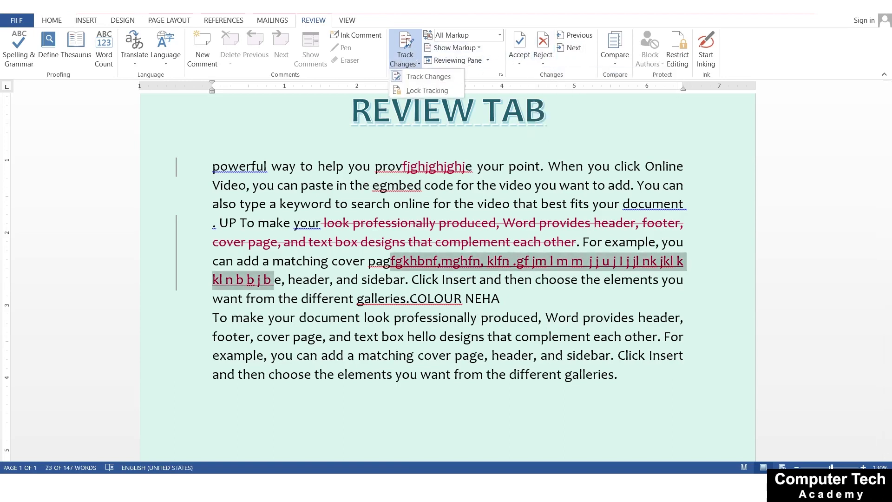
pyautogui.click(432, 85)
pyautogui.click(520, 64)
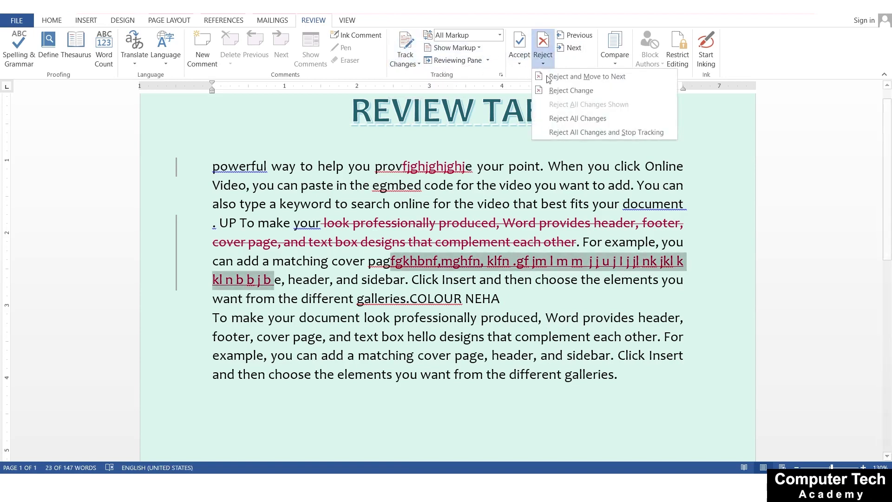
pyautogui.click(580, 132)
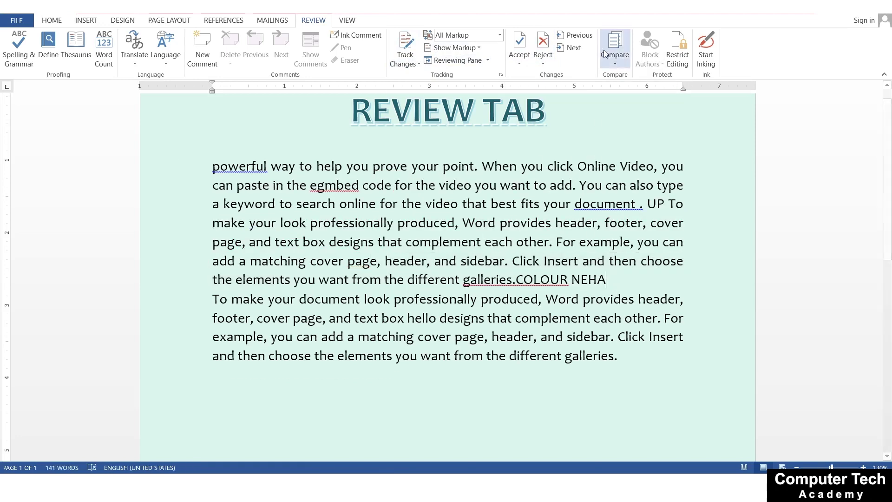
pyautogui.click(617, 61)
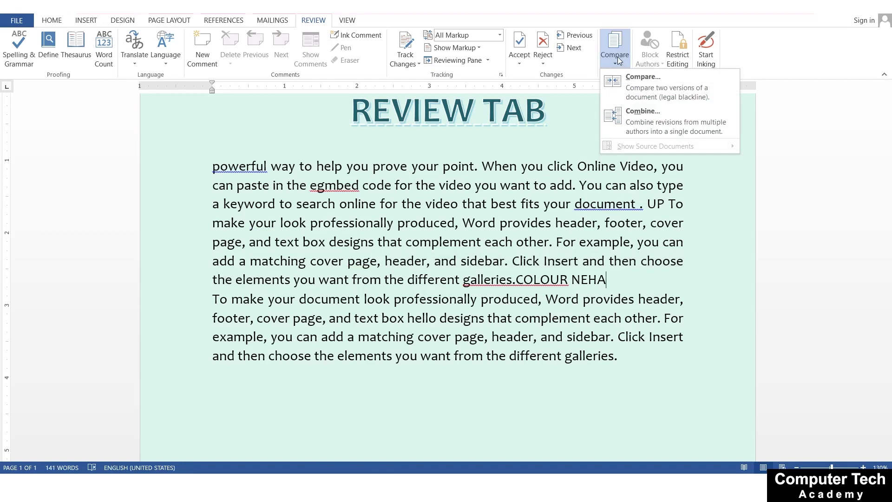
pyautogui.click(327, 257)
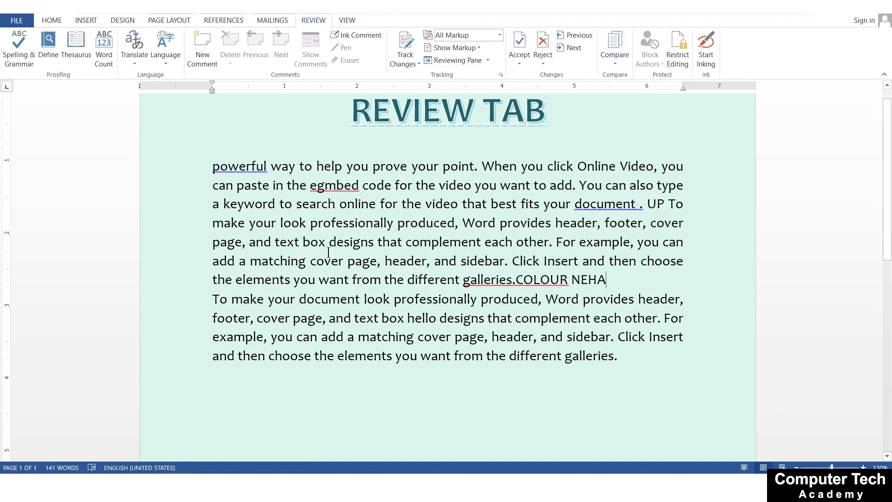
pyautogui.click(311, 182)
pyautogui.press('Return')
pyautogui.write('i')
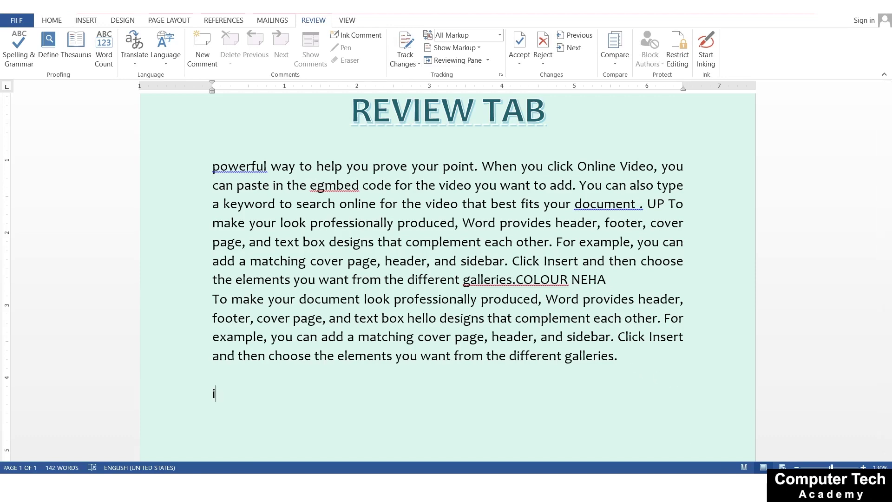
pyautogui.write('133235626 56 356 2 656')
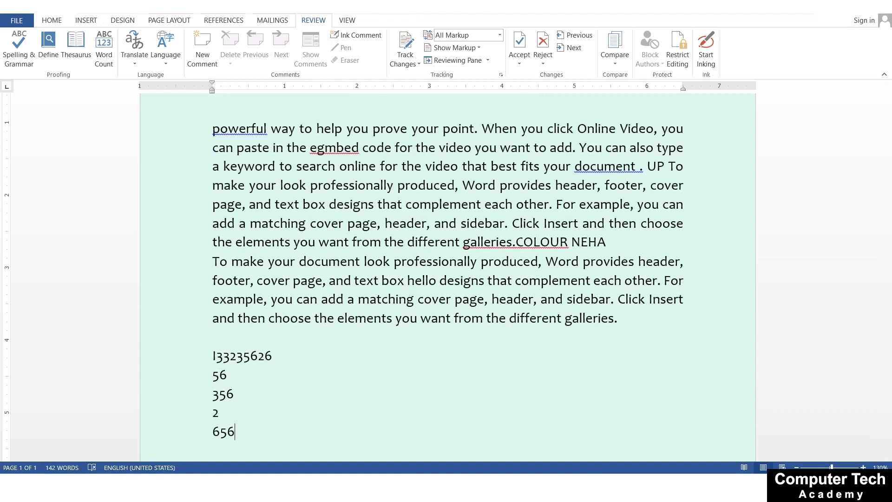
pyautogui.press('BackSpace')
pyautogui.write('fjvkjdfkvuhkjdfbvuhfd')
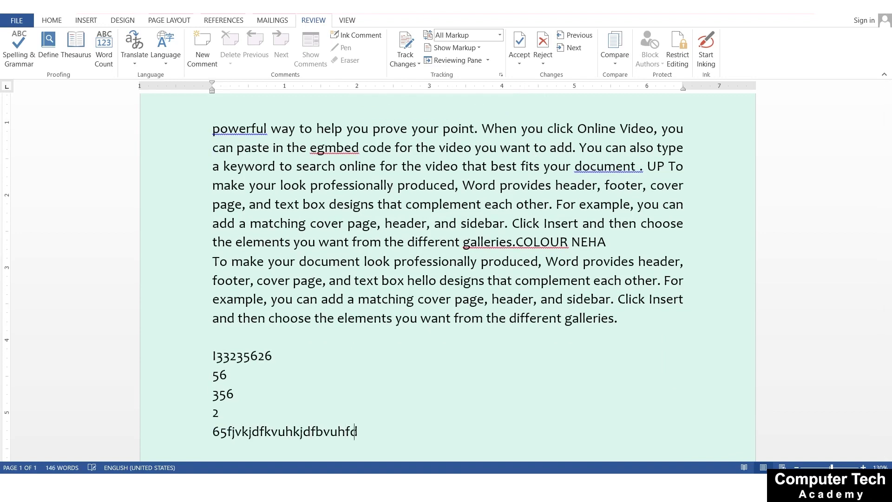
pyautogui.write('vjbdfiuvfdbvifbv')
# - Add '1-1' under the title and remove a stray character on the new line
pyautogui.scroll(2, 541, 136)
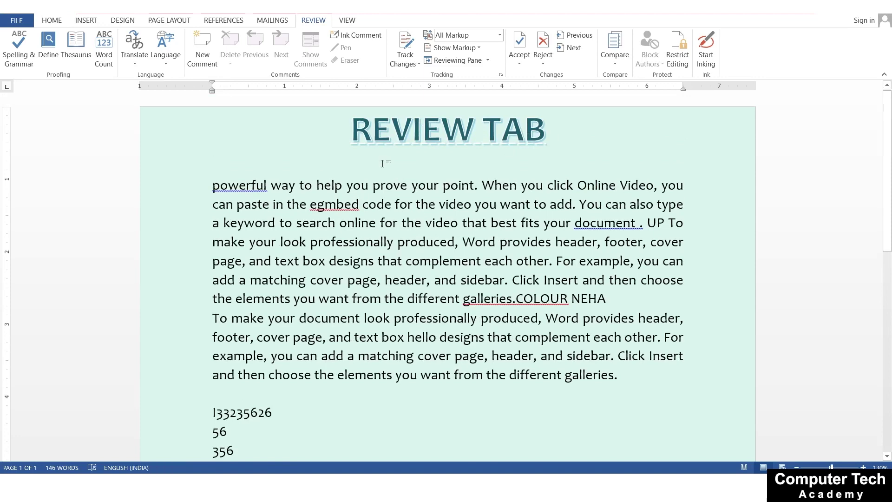
pyautogui.write('1-1')
pyautogui.scroll(-5, 268, 279)
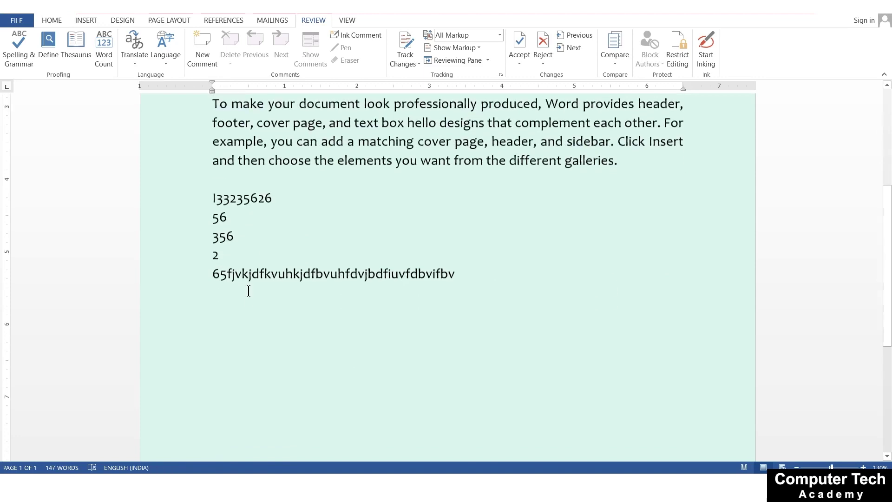
pyautogui.write('1')
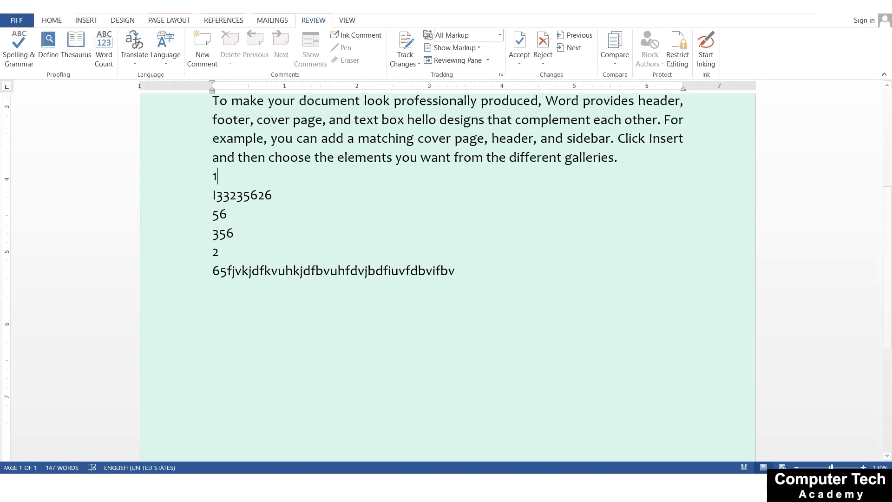
pyautogui.write('-')
pyautogui.press('BackSpace')
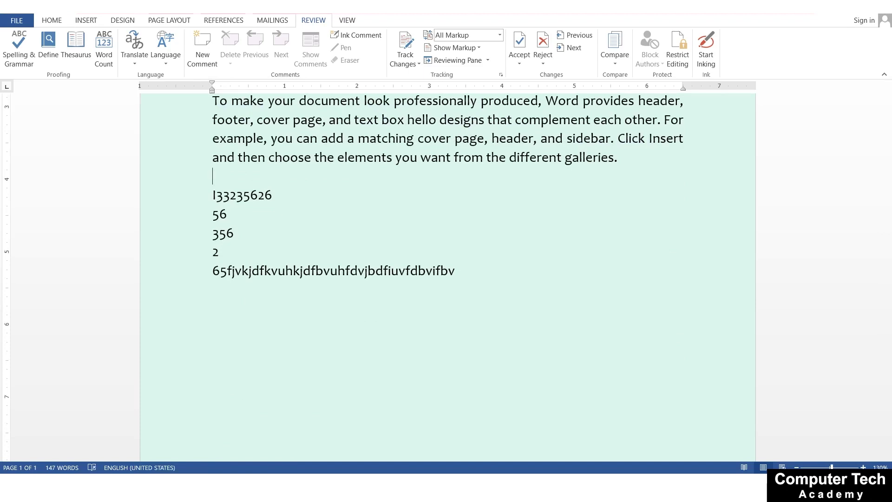
pyautogui.scroll(1, 260, 251)
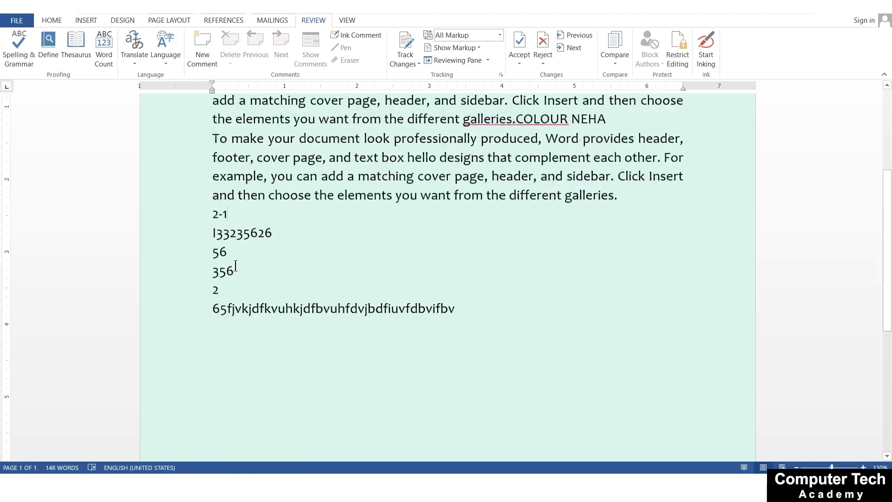
pyautogui.scroll(4, 279, 220)
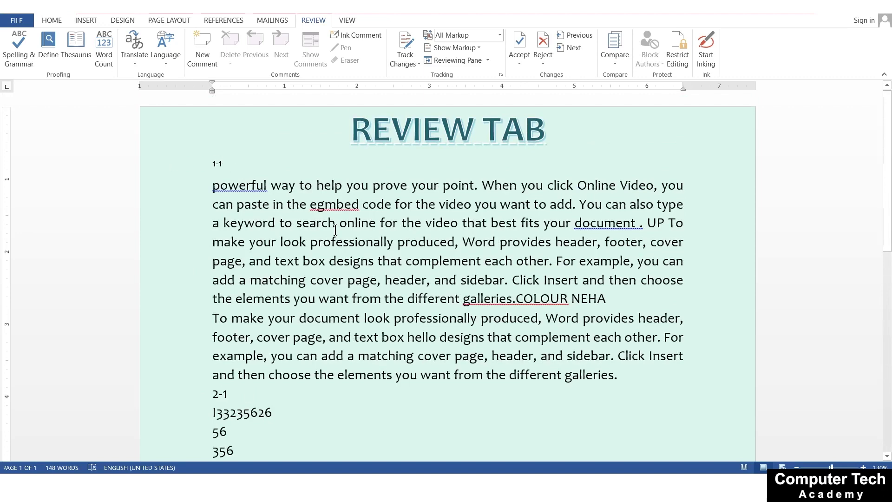
pyautogui.scroll(-3, 363, 218)
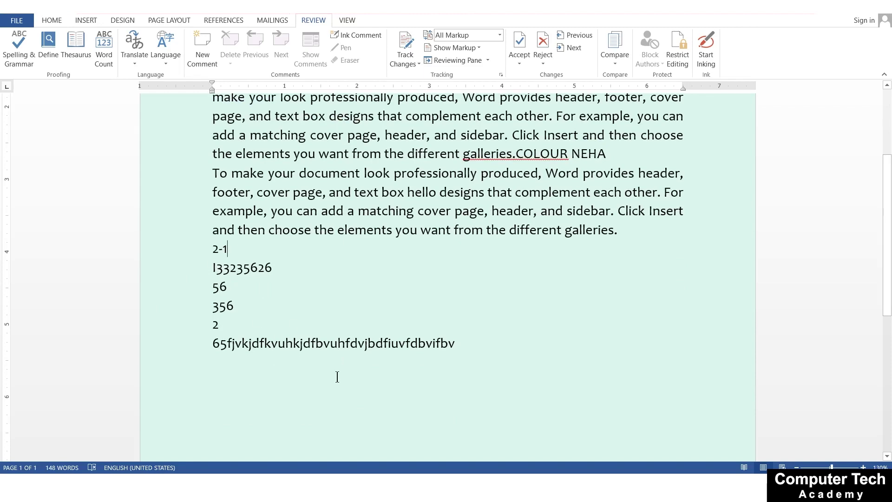
pyautogui.scroll(3, 397, 171)
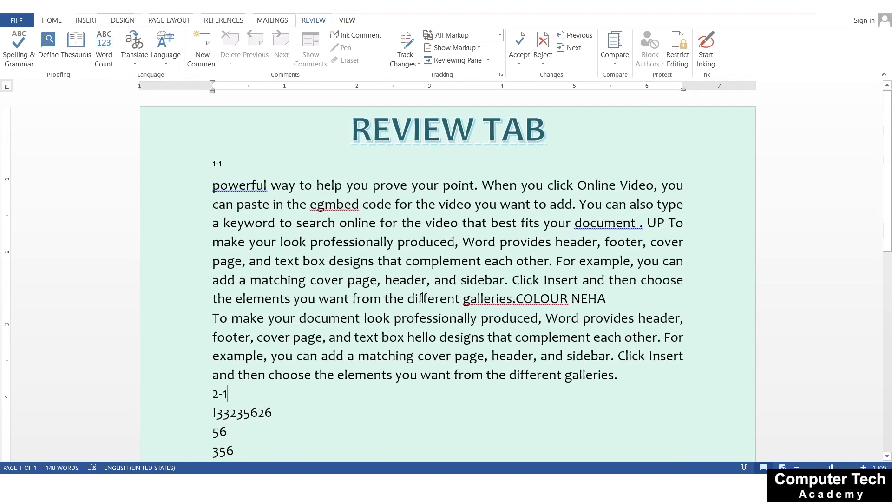
pyautogui.scroll(-3, 299, 311)
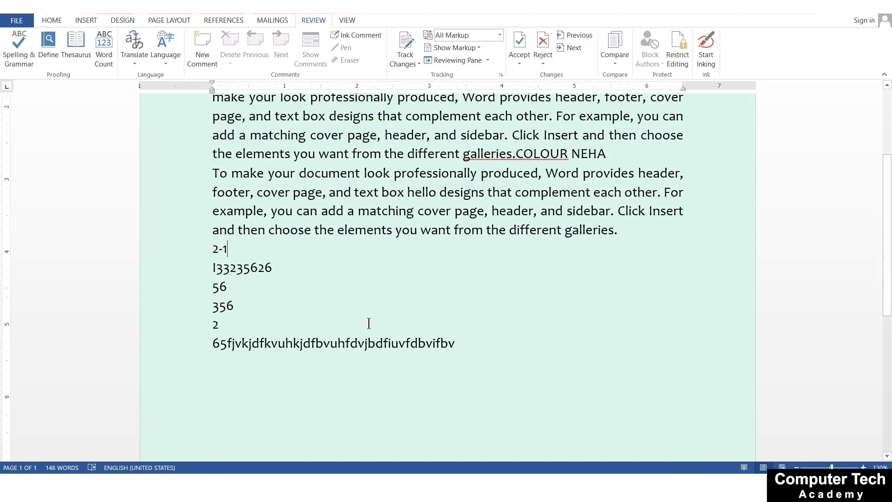
# - Save the edited document as a separate Word copy named INSERT TAB2
pyautogui.press('F12')
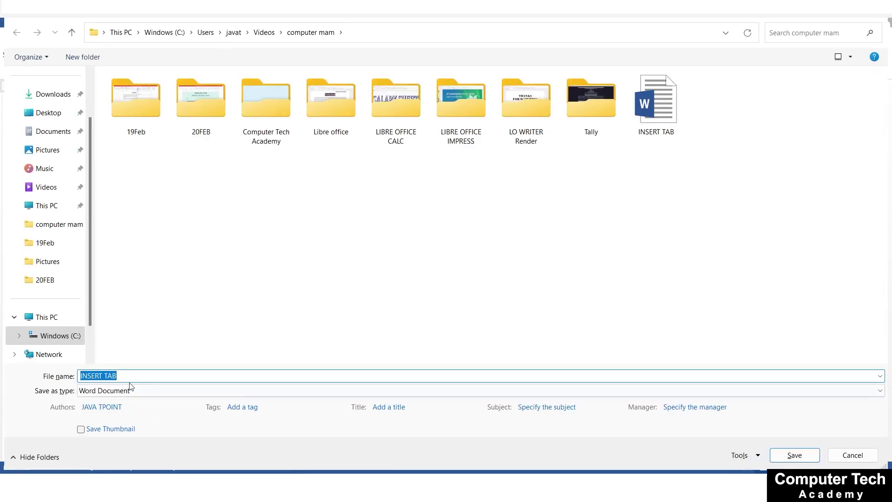
pyautogui.click(125, 376)
pyautogui.click(794, 455)
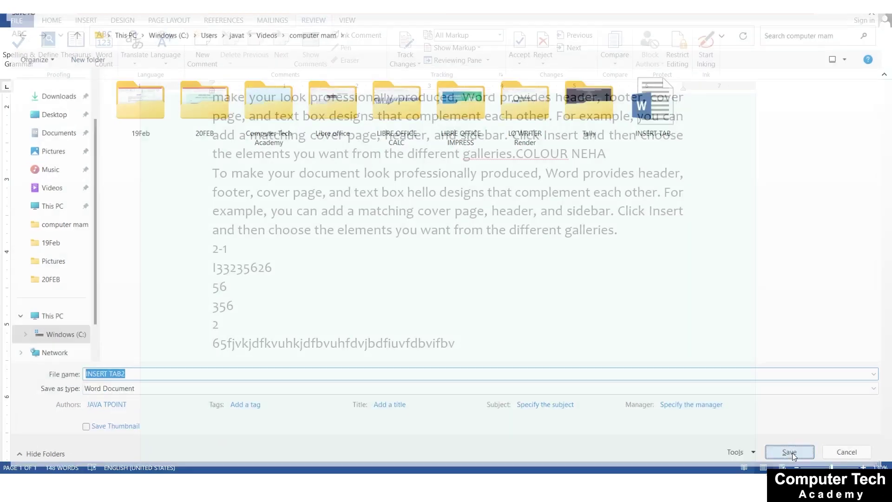
pyautogui.scroll(3, 243, 249)
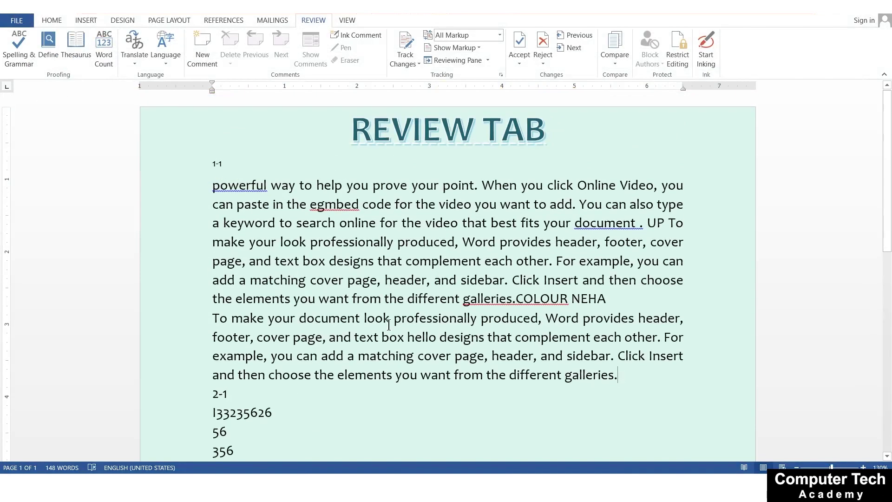
pyautogui.scroll(-3, 389, 325)
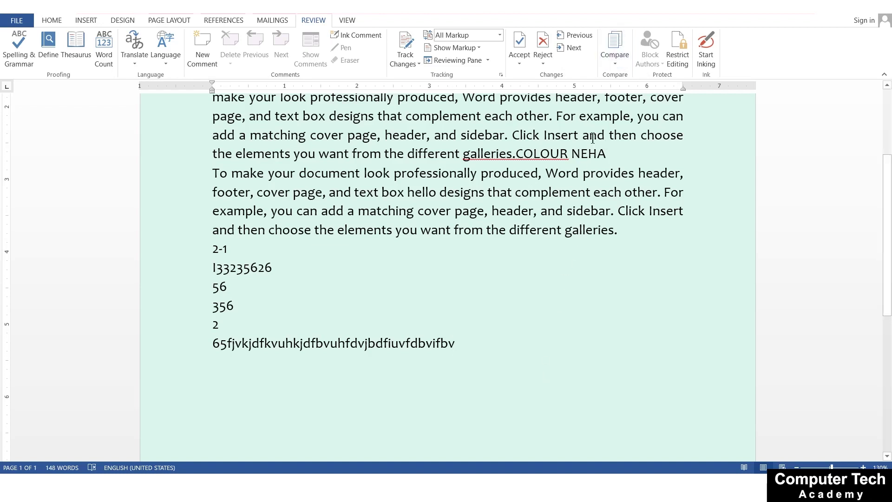
# - Start a Compare and choose INSERT TAB.docx as the original document
pyautogui.click(613, 65)
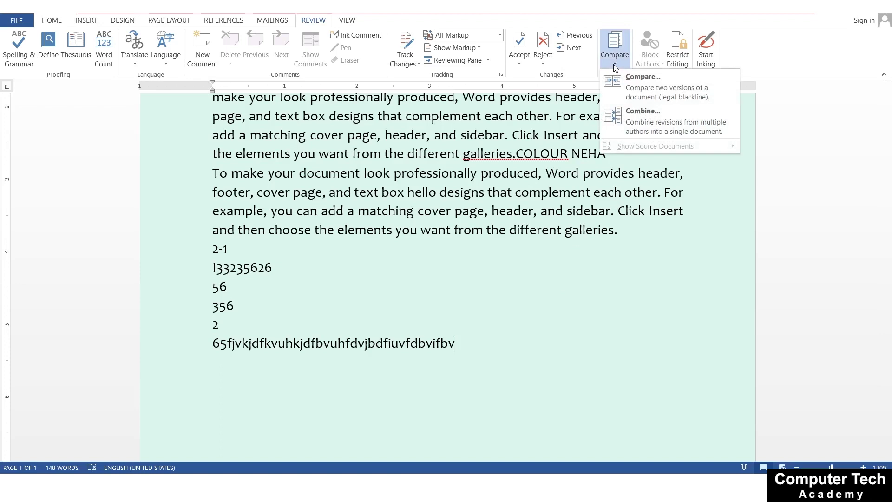
pyautogui.click(619, 92)
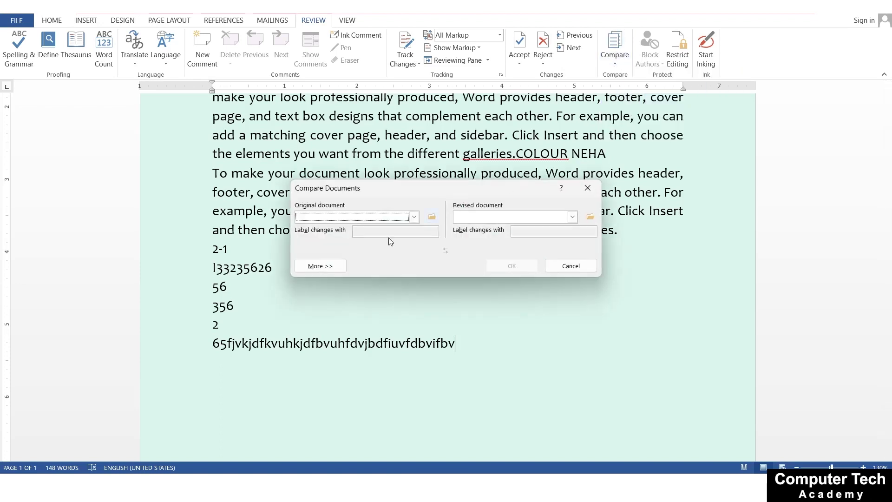
pyautogui.click(414, 216)
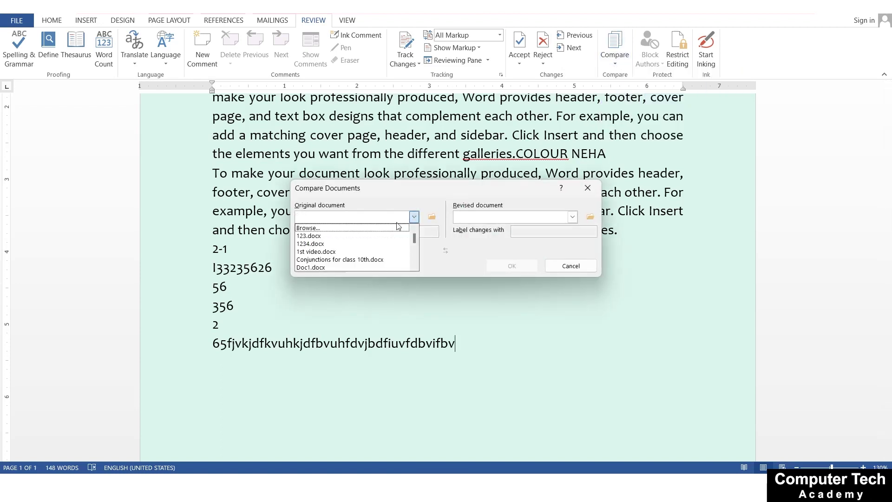
pyautogui.scroll(-1, 353, 257)
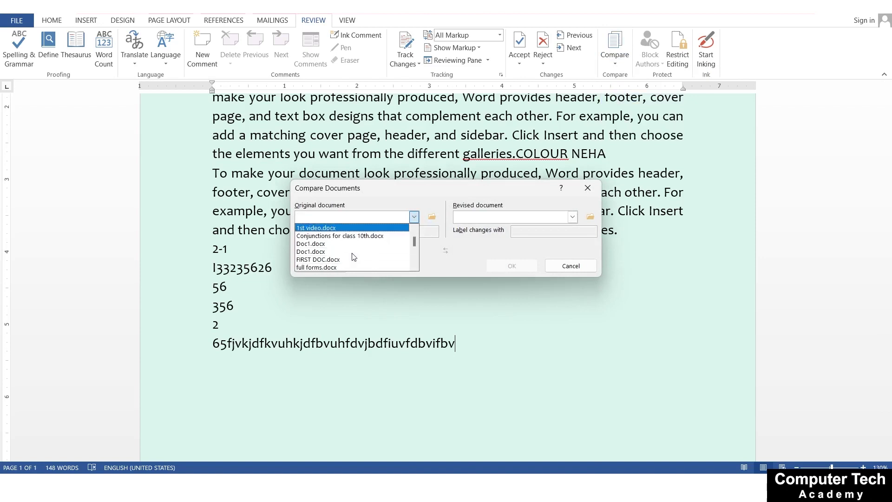
pyautogui.scroll(-1, 353, 257)
pyautogui.scroll(-1, 353, 257)
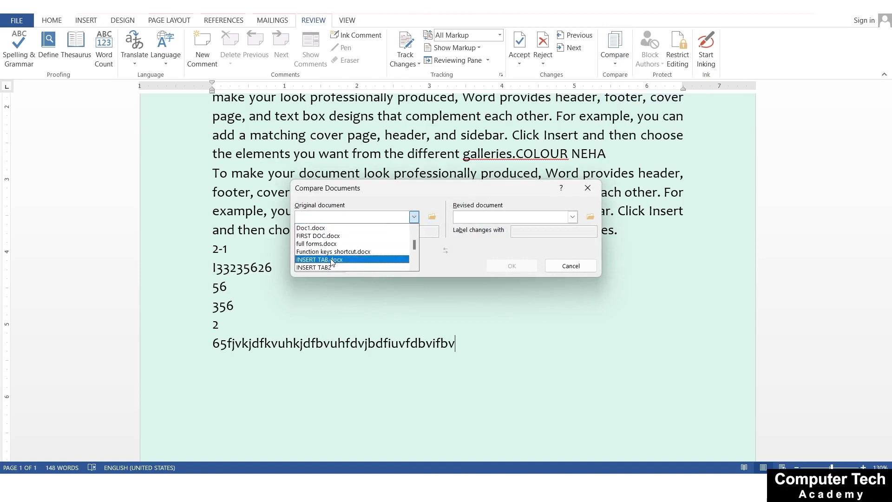
pyautogui.click(331, 260)
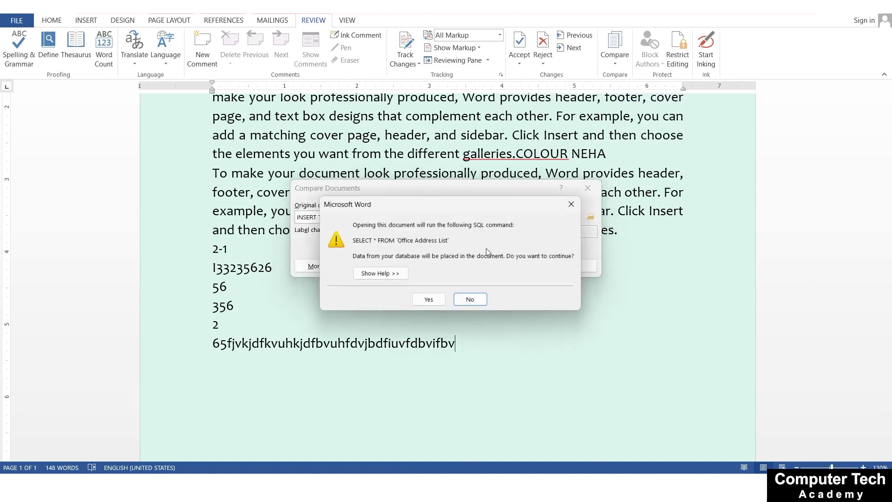
pyautogui.click(428, 300)
# - Choose INSERT TAB2 as the revised document and run the comparison
pyautogui.click(572, 217)
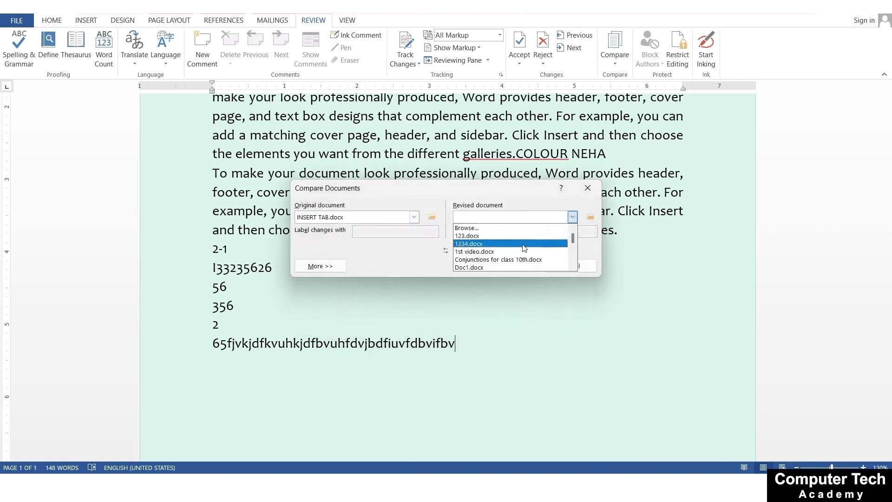
pyautogui.scroll(-1, 520, 251)
pyautogui.scroll(-1, 516, 255)
pyautogui.scroll(-1, 512, 257)
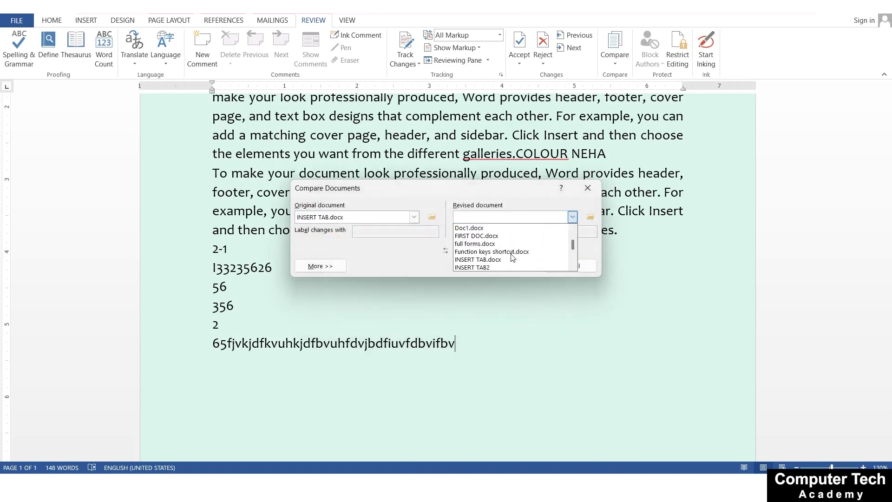
pyautogui.click(497, 267)
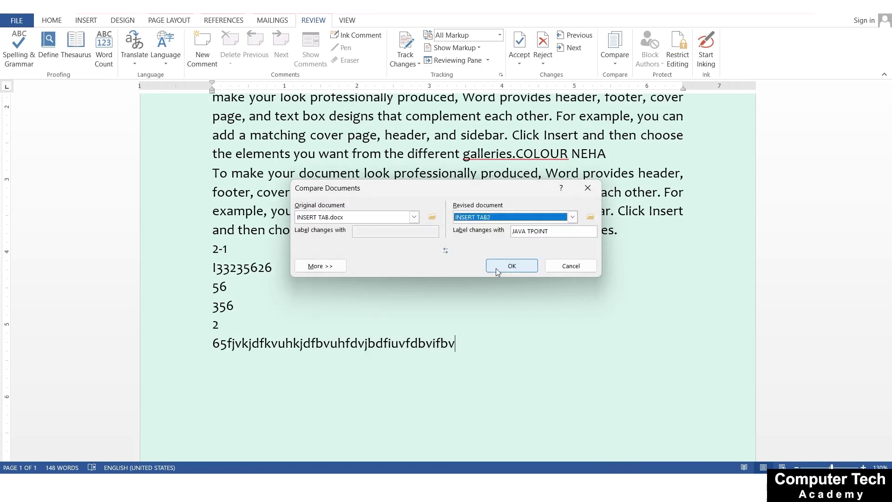
pyautogui.click(507, 268)
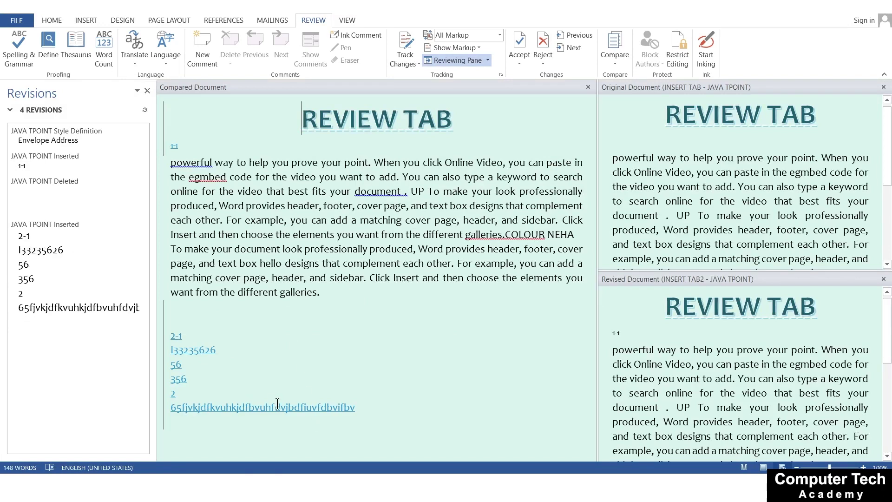
pyautogui.keyDown('ctrl'); pyautogui.scroll(-1, 328, 393); pyautogui.keyUp('ctrl')
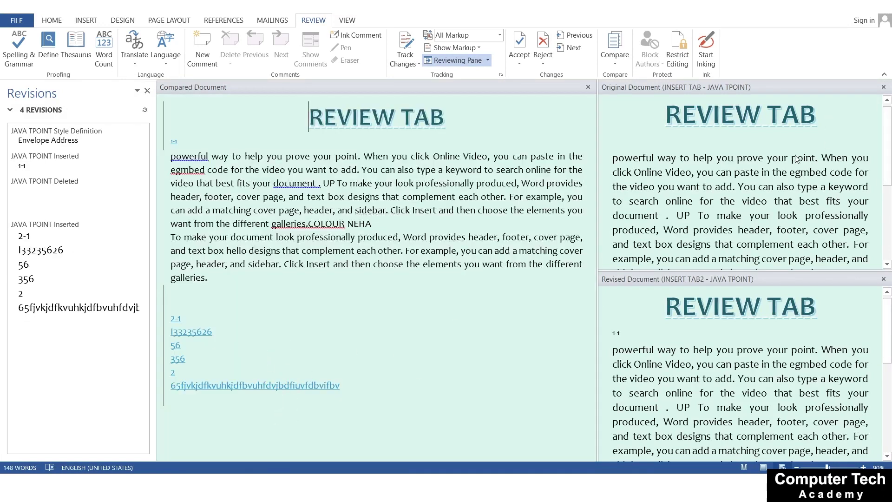
pyautogui.moveTo(887, 135); pyautogui.dragTo(890, 209)
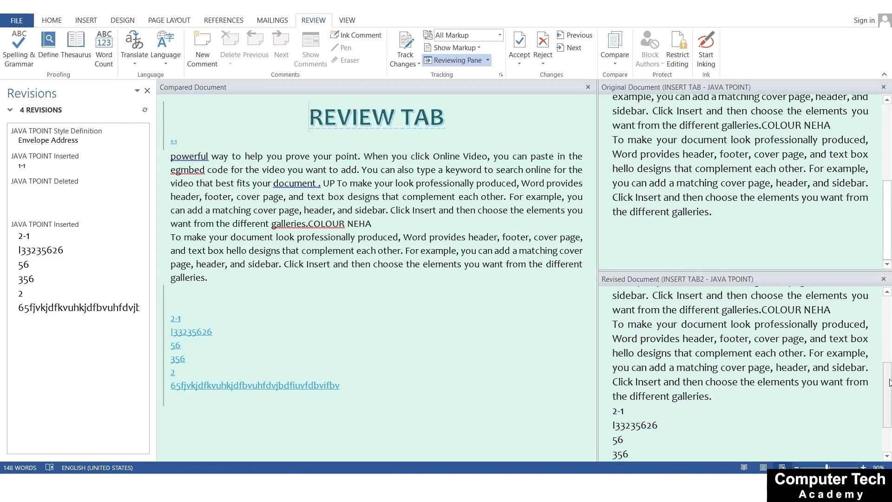
pyautogui.moveTo(889, 382); pyautogui.dragTo(888, 408)
pyautogui.moveTo(889, 408); pyautogui.dragTo(889, 458)
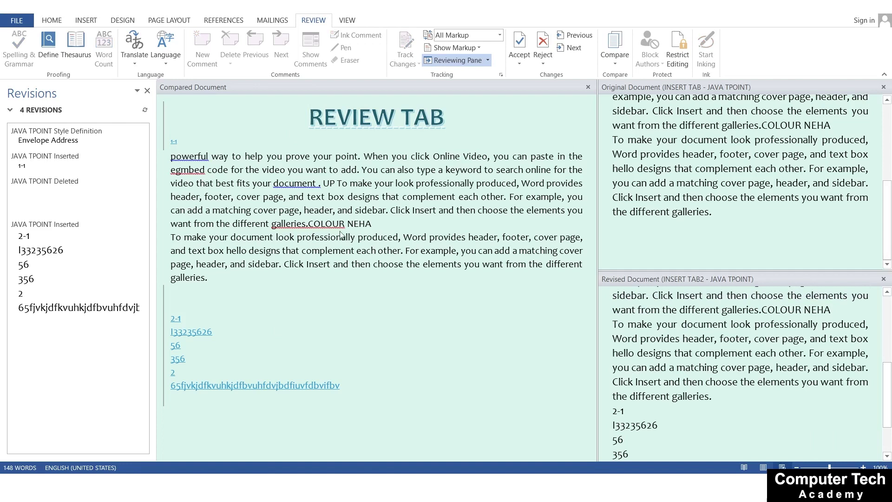
# - Start a Combine and choose INSERT TAB.docx as the original document
pyautogui.click(614, 58)
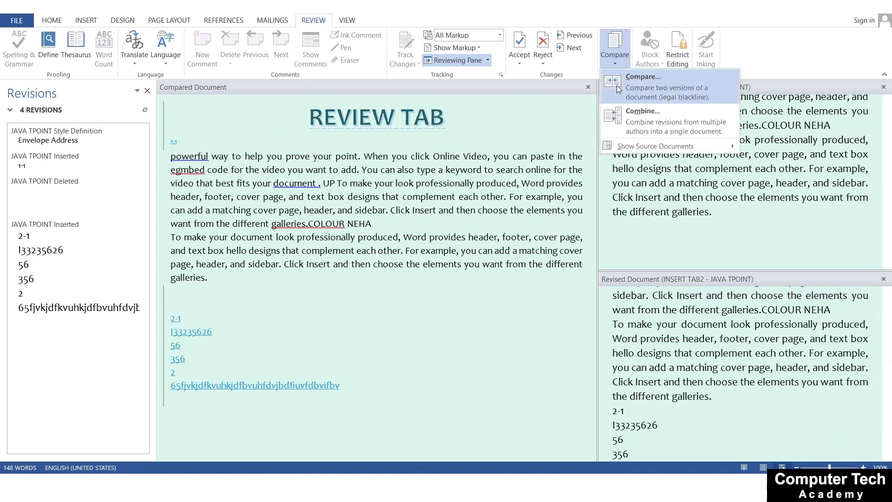
pyautogui.click(631, 123)
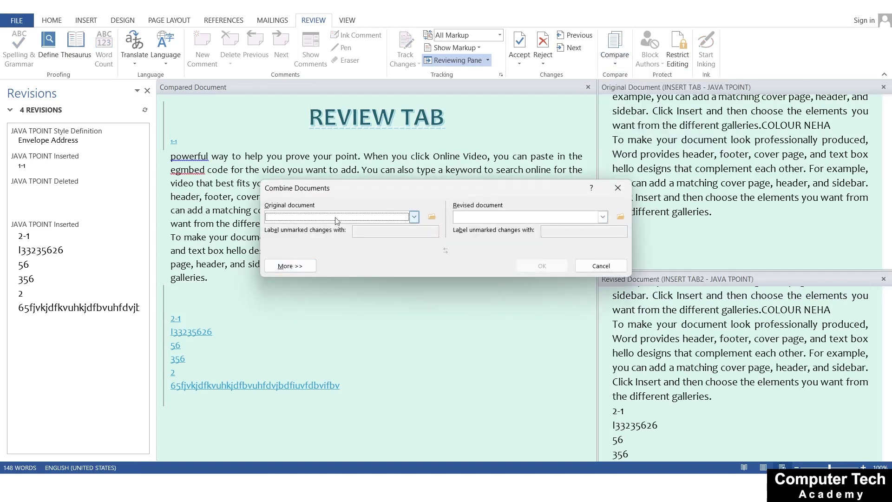
pyautogui.click(414, 217)
pyautogui.scroll(-3, 345, 257)
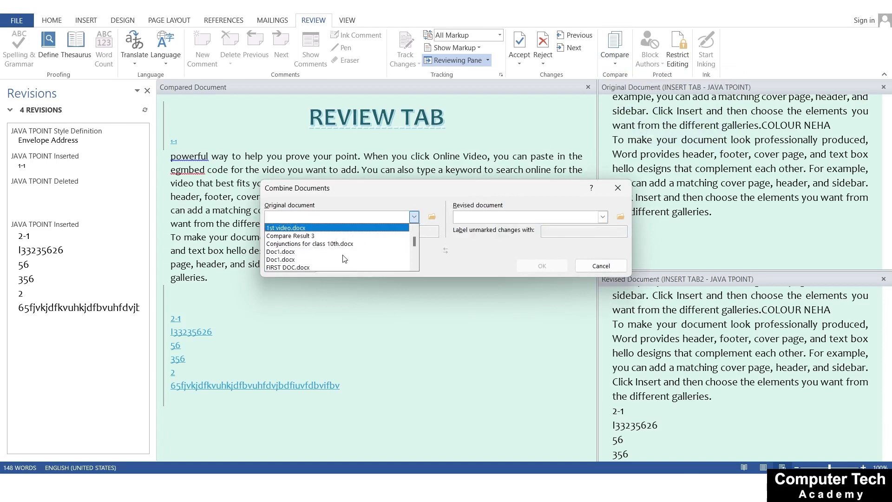
pyautogui.scroll(-2, 344, 258)
pyautogui.click(330, 267)
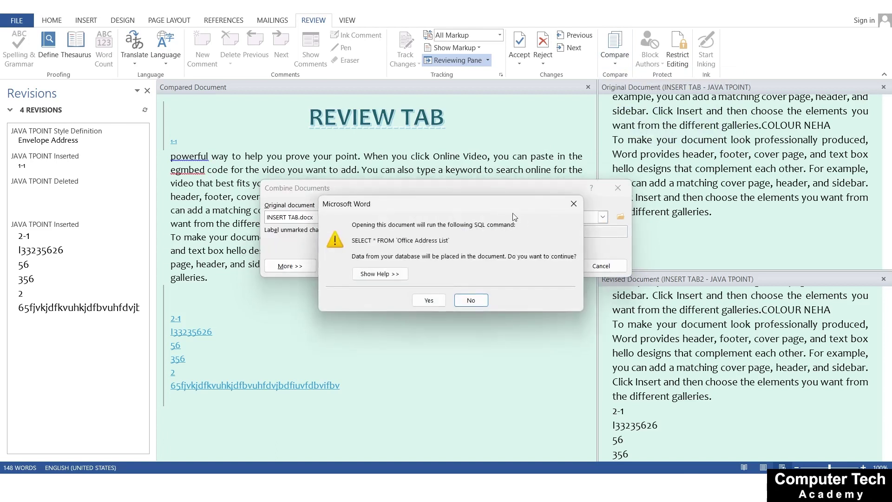
pyautogui.click(428, 300)
# - Combine with INSERT TAB2 as the revised document, keeping INSERT TAB's formatting
pyautogui.click(602, 217)
pyautogui.scroll(-2, 530, 255)
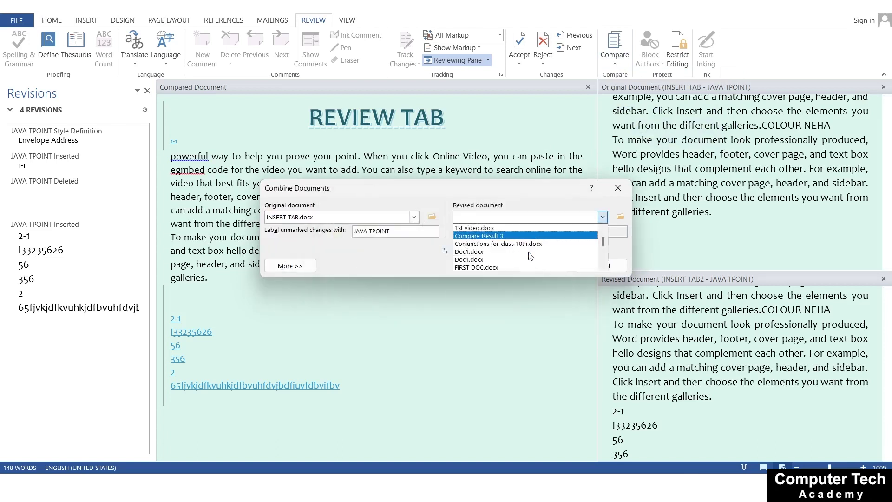
pyautogui.scroll(-1, 529, 255)
pyautogui.scroll(-2, 501, 253)
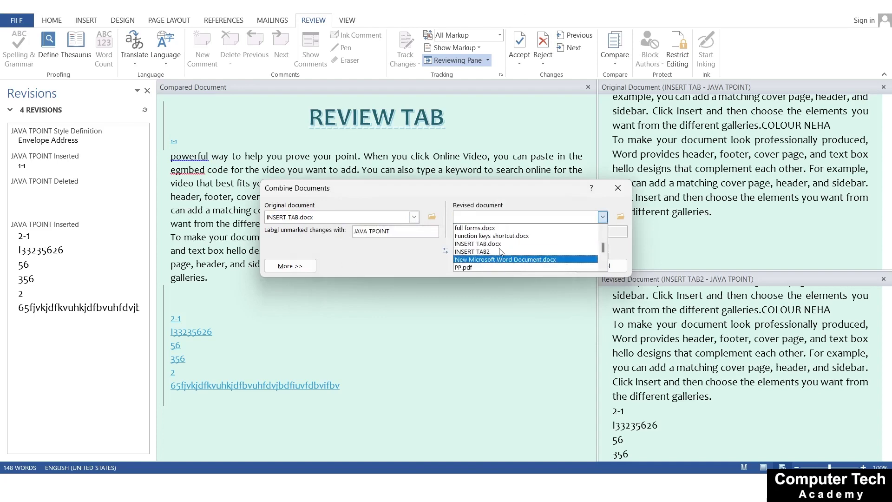
pyautogui.click(497, 251)
pyautogui.click(536, 267)
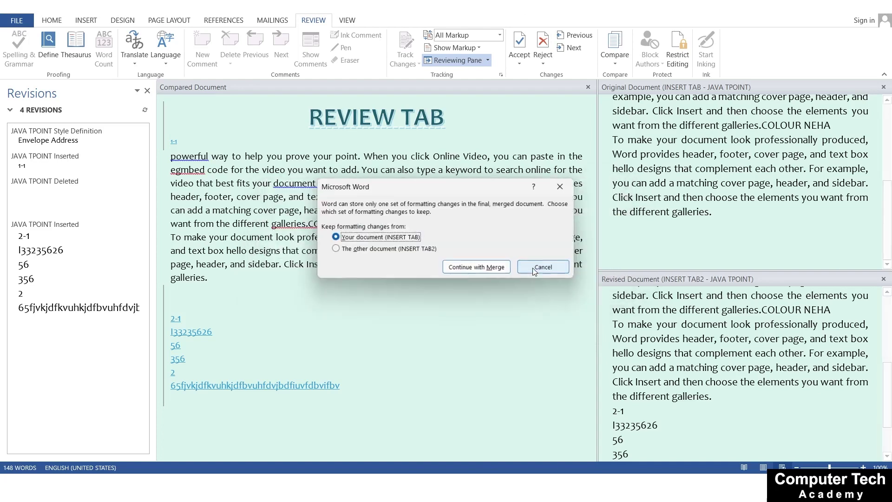
pyautogui.click(463, 271)
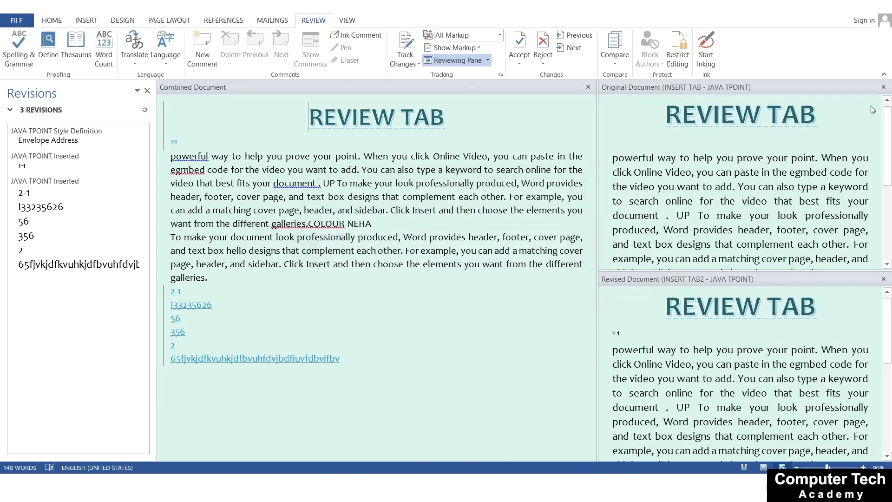
# - Close the Original Document, Revised Document and Revisions panes
pyautogui.click(882, 88)
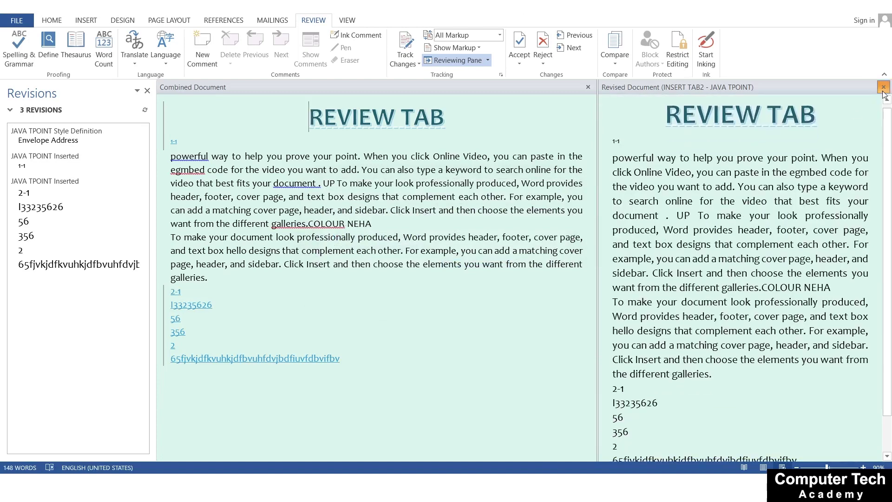
pyautogui.click(883, 88)
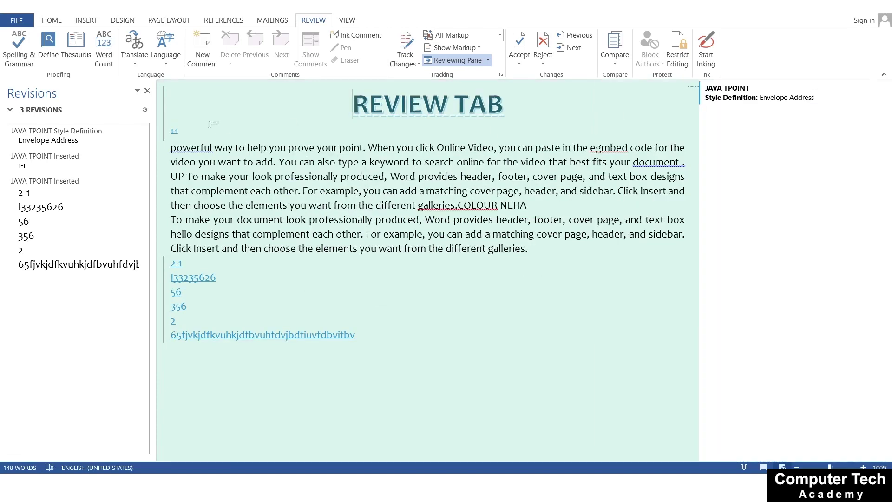
pyautogui.click(147, 91)
pyautogui.moveTo(760, 97)
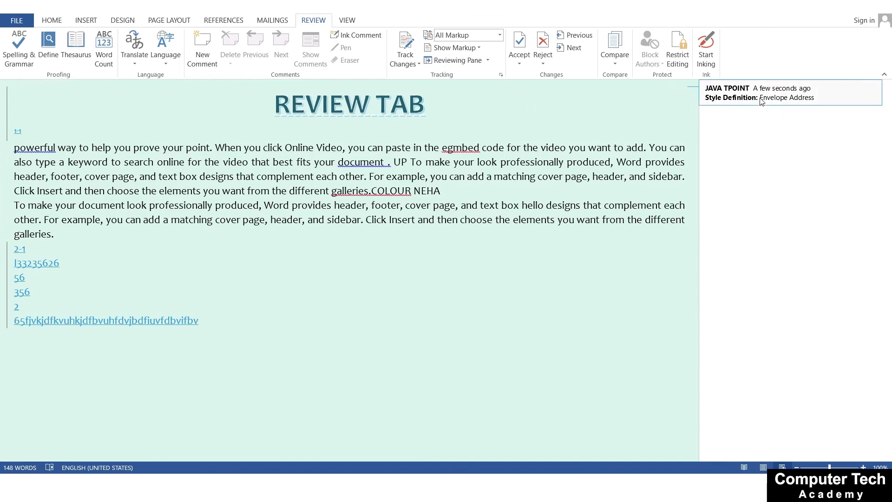
# - Look over the Show Markup choices, then bring up the Reject options
pyautogui.click(463, 47)
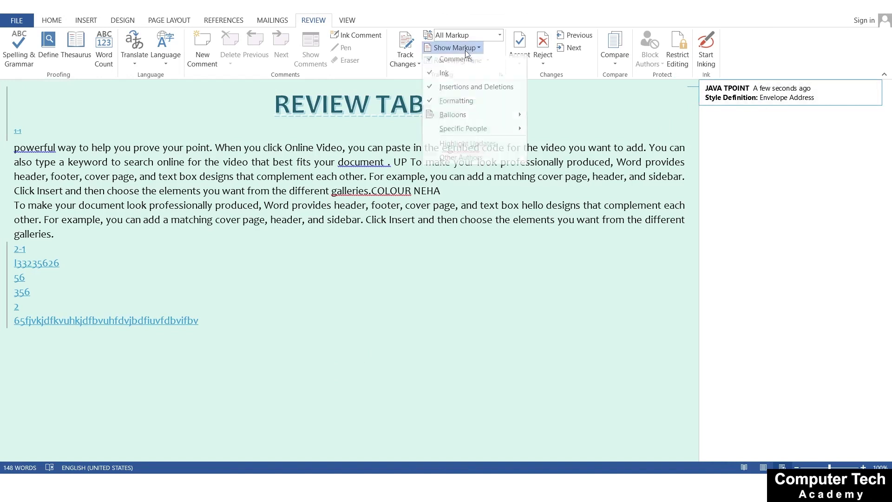
pyautogui.click(466, 224)
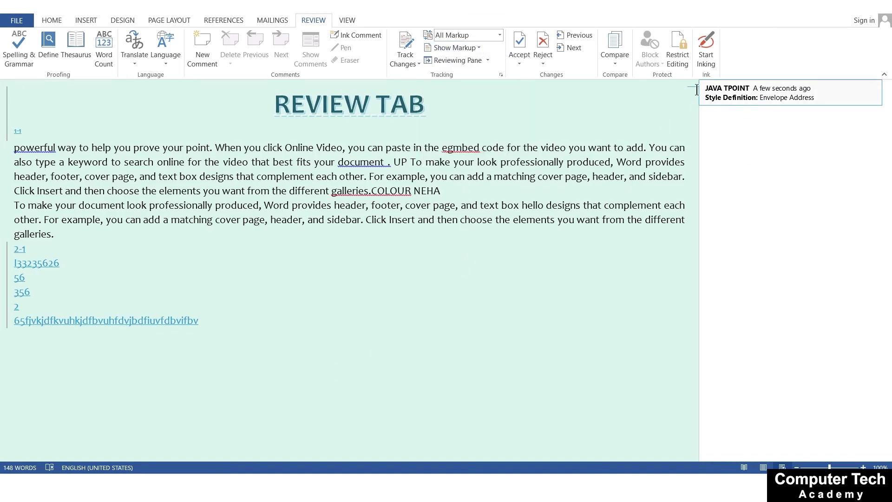
pyautogui.click(542, 57)
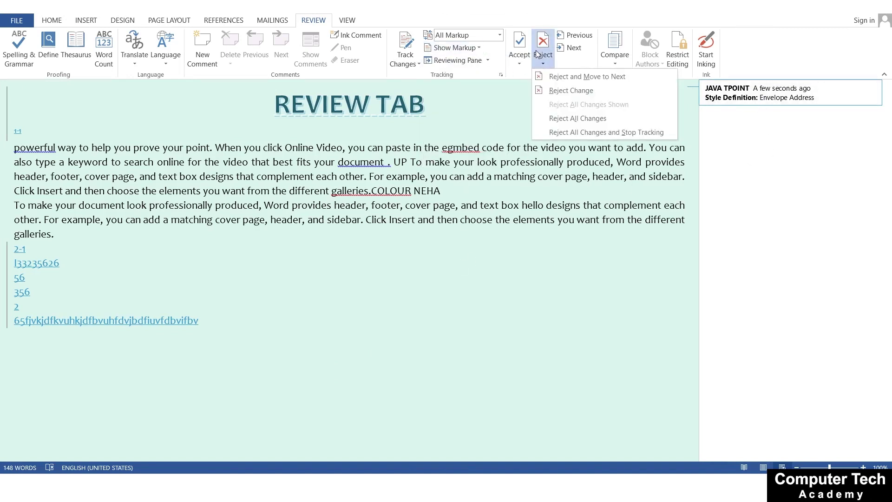
# - Reject all changes and stop tracking, then switch the document to Print Layout view
pyautogui.click(607, 133)
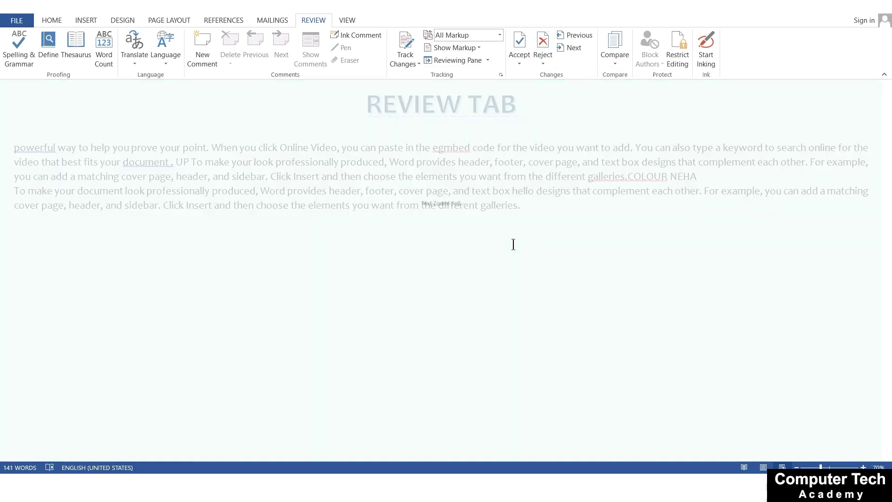
pyautogui.keyDown('ctrl'); pyautogui.scroll(-1, 512, 244); pyautogui.keyUp('ctrl')
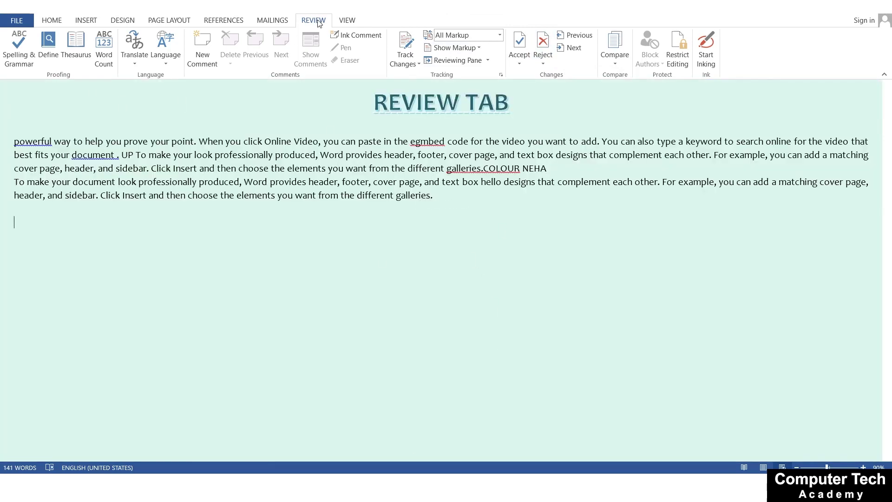
pyautogui.click(346, 21)
pyautogui.click(33, 54)
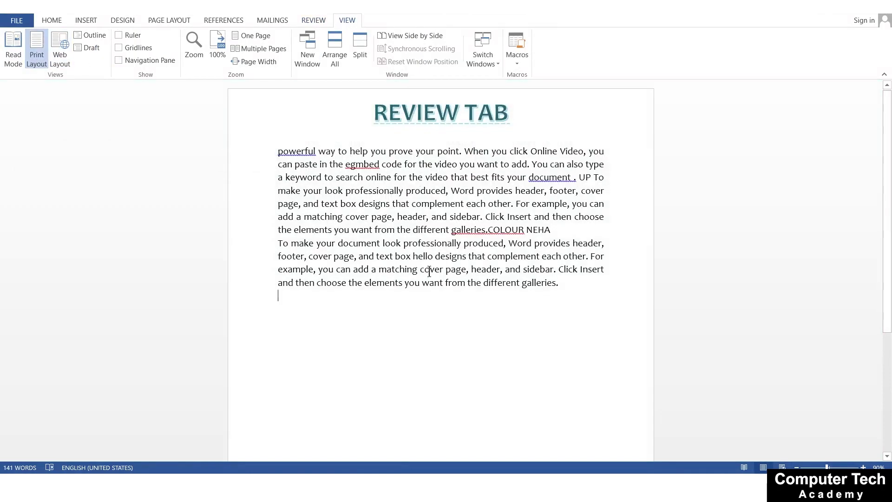
pyautogui.keyDown('ctrl'); pyautogui.scroll(2, 435, 288); pyautogui.keyUp('ctrl')
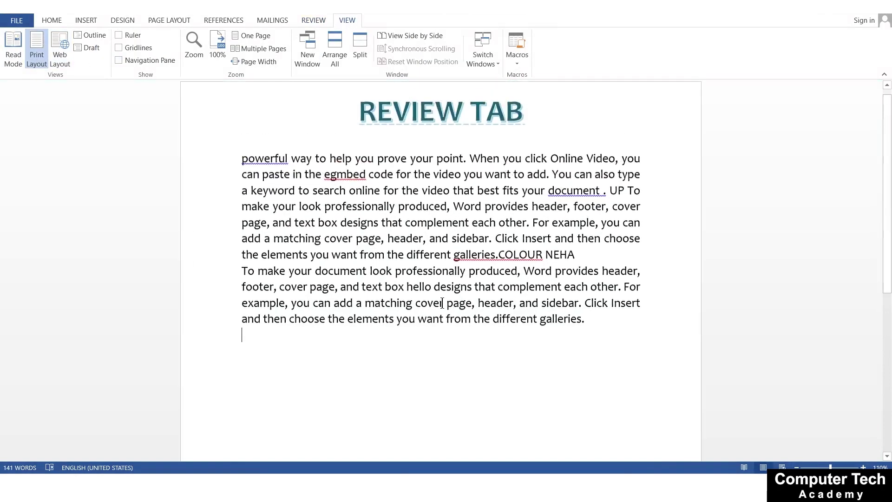
# - Return to the REVIEW tab and place the insertion point after NEHA
pyautogui.click(311, 21)
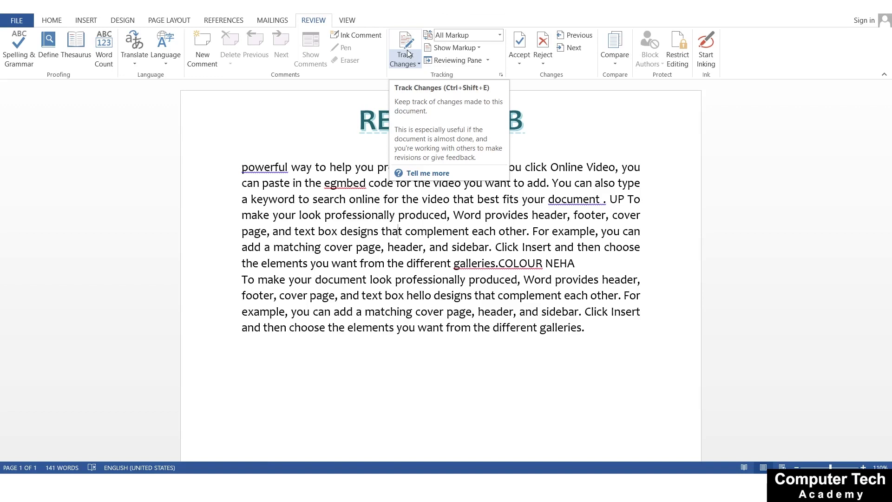
pyautogui.click(575, 263)
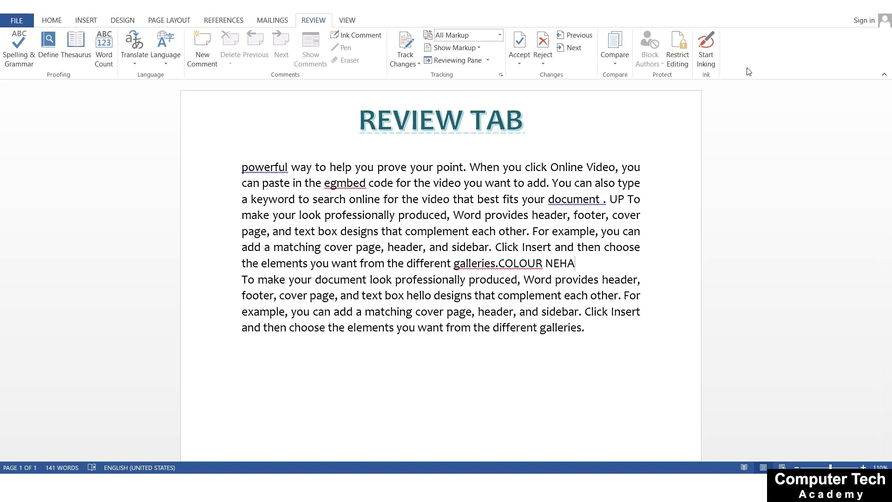
pyautogui.click(676, 54)
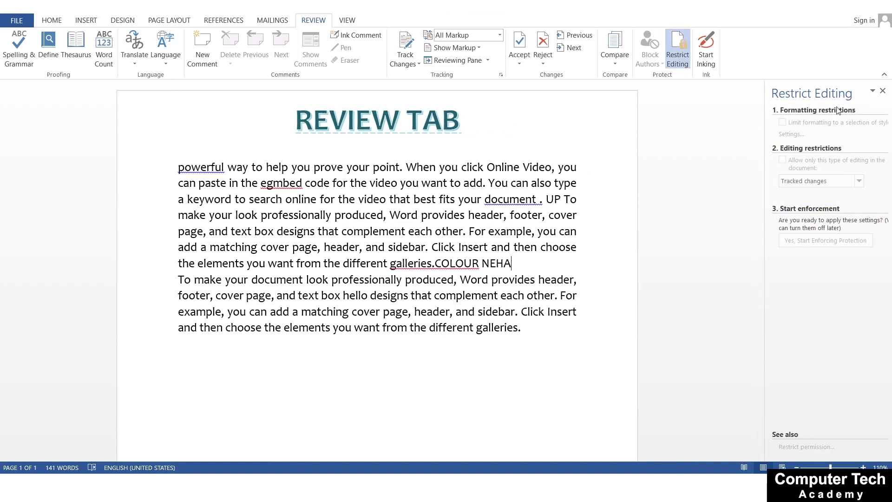
pyautogui.click(872, 91)
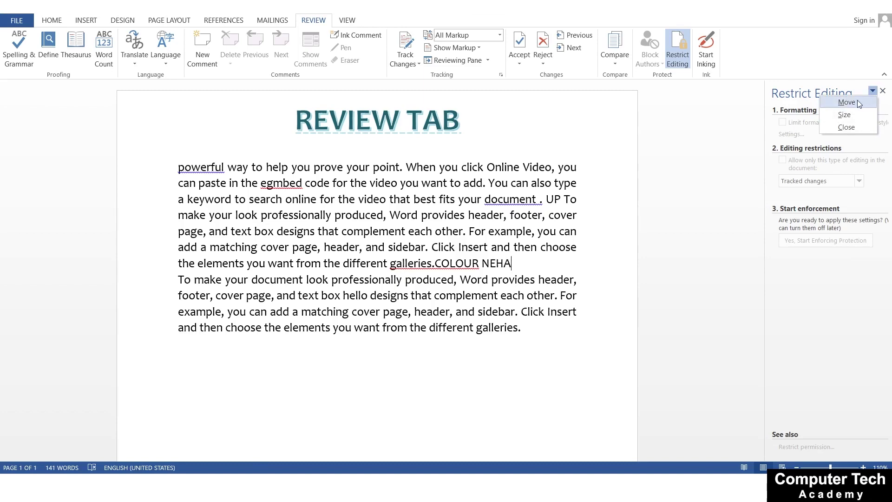
pyautogui.press('Escape')
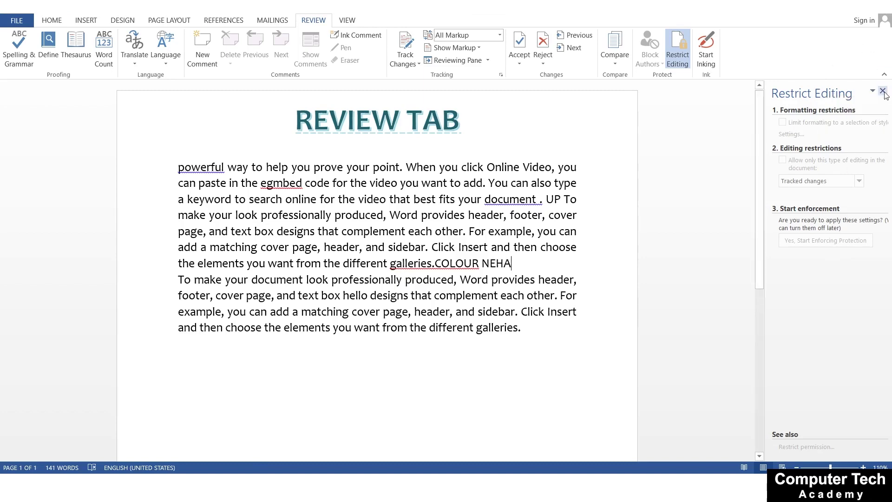
pyautogui.click(883, 91)
pyautogui.doubleClick(420, 247)
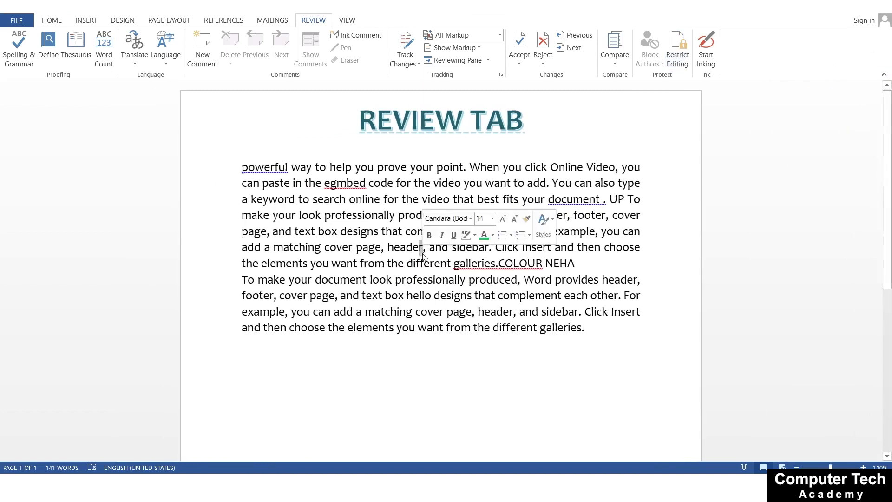
# - Clear the text selection and bring the INSERT TAB2 window to the front
pyautogui.click(396, 235)
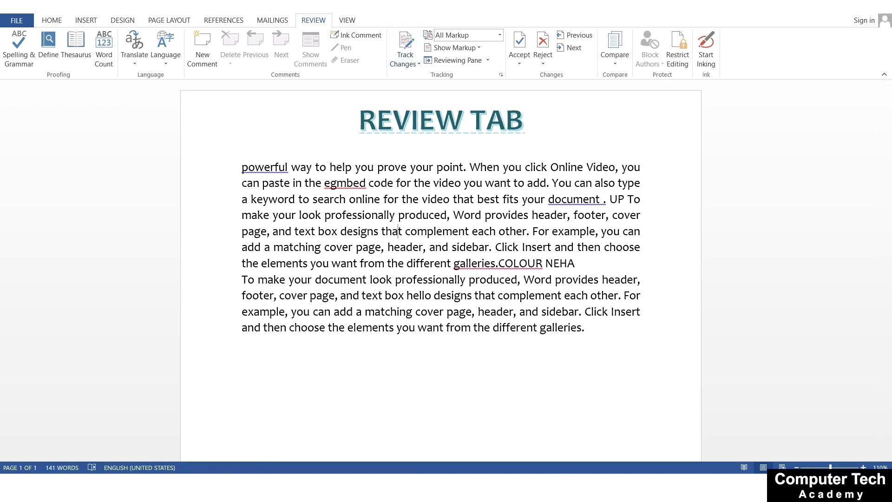
pyautogui.moveTo(574, 428)
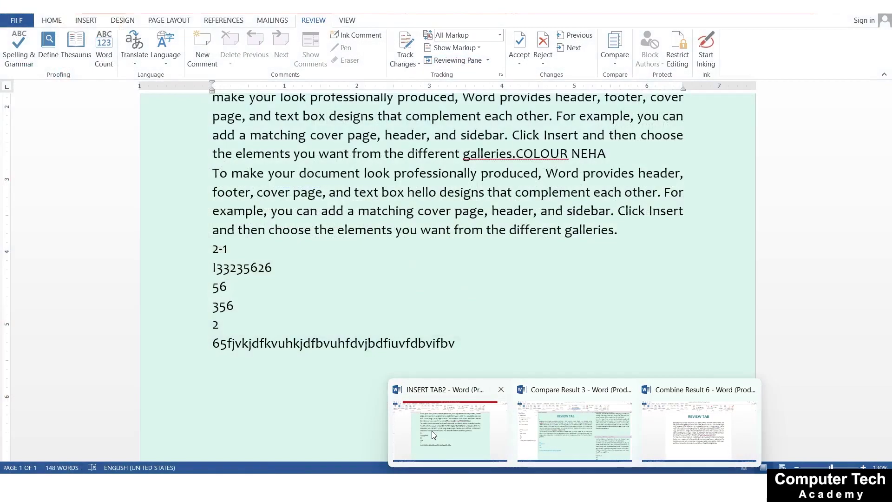
pyautogui.click(431, 431)
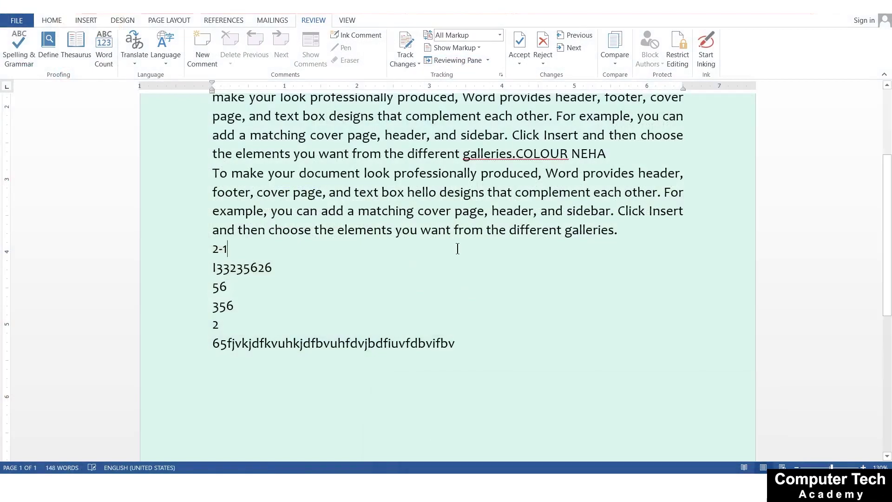
pyautogui.click(677, 55)
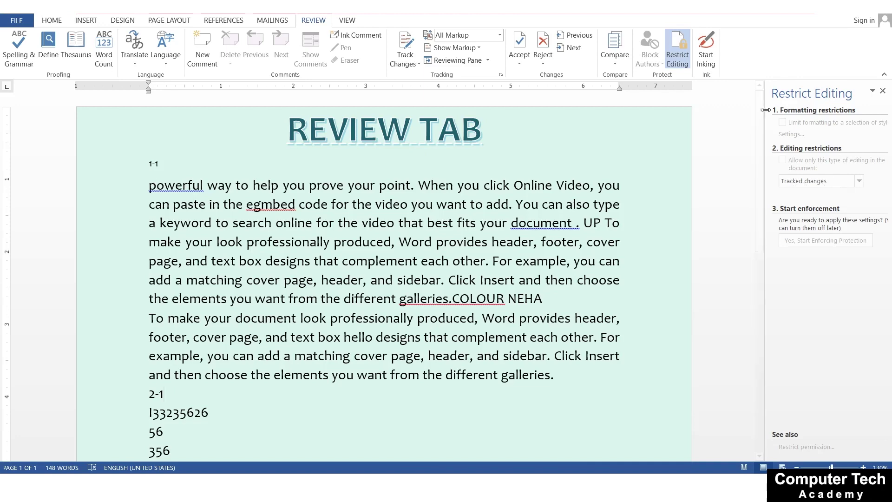
pyautogui.click(882, 91)
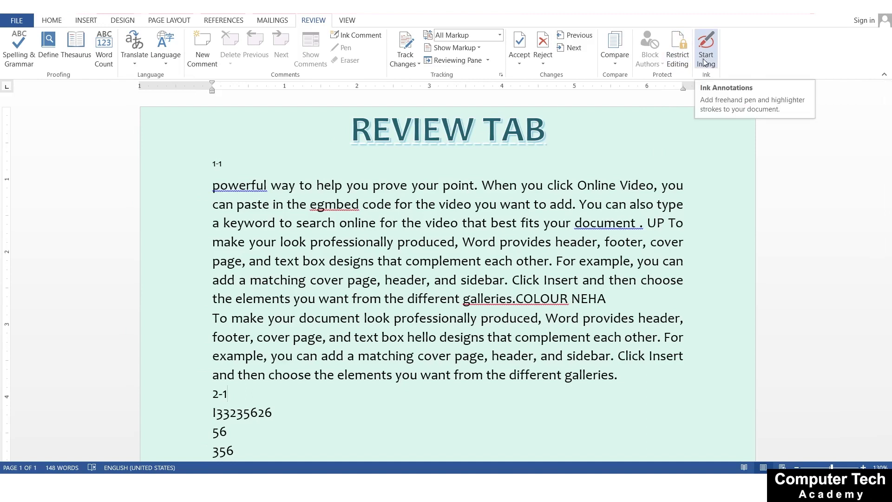
# - Turn on ink annotation mode from the REVIEW tab and expand the Pens gallery
pyautogui.click(698, 44)
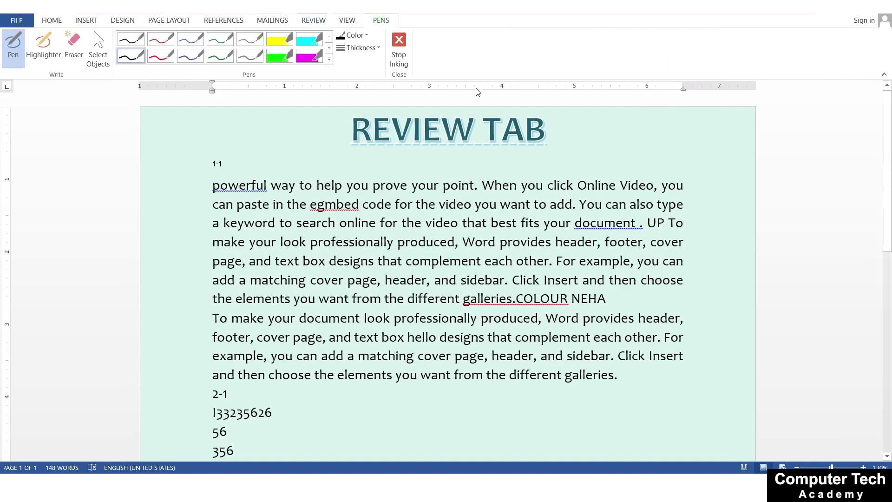
pyautogui.click(398, 46)
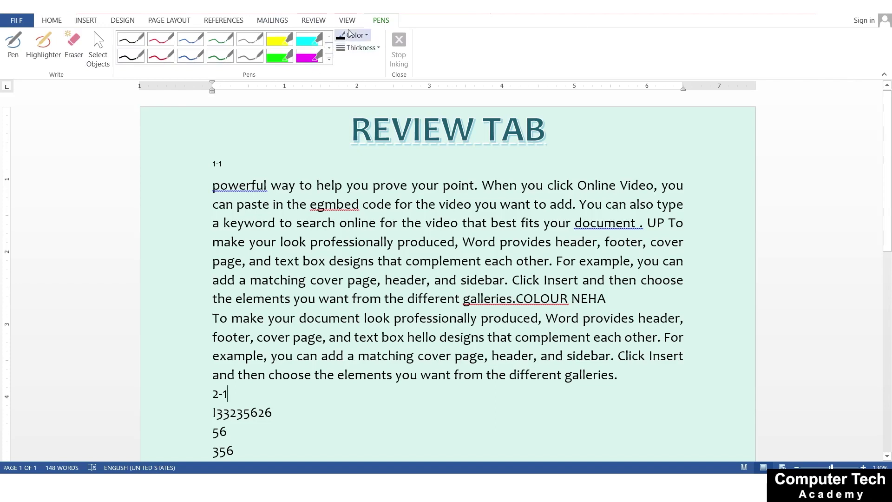
pyautogui.click(306, 23)
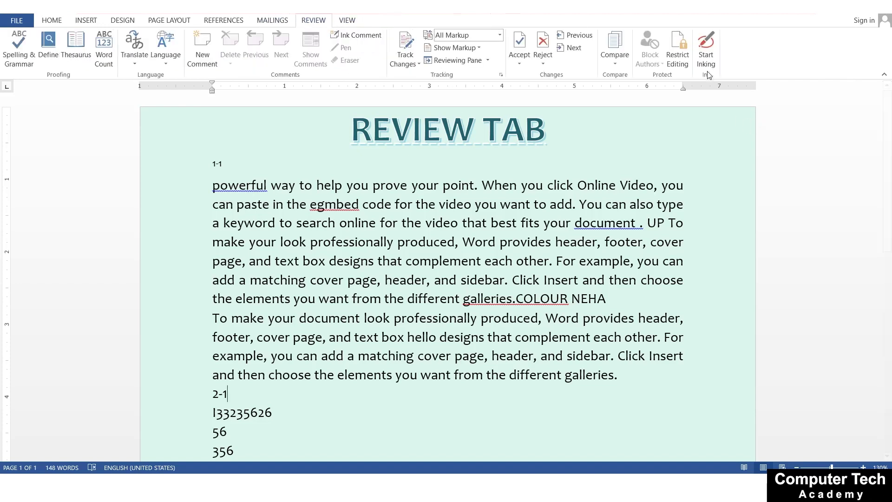
pyautogui.click(705, 49)
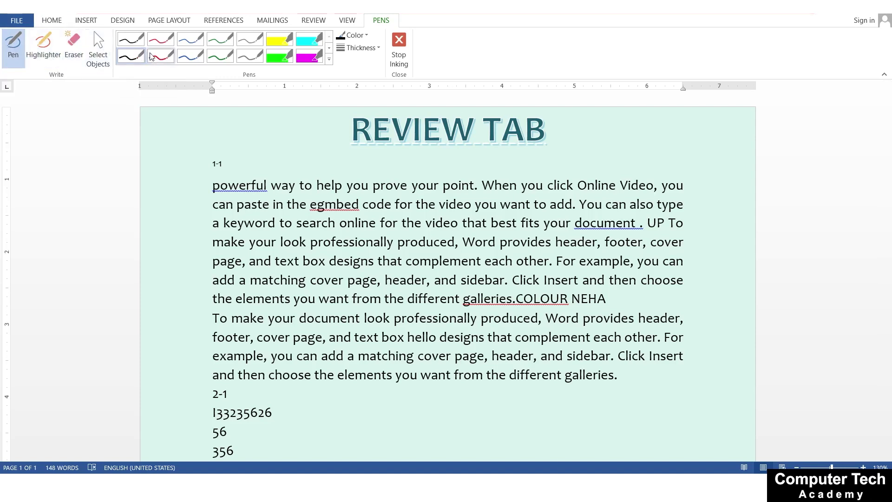
pyautogui.click(329, 60)
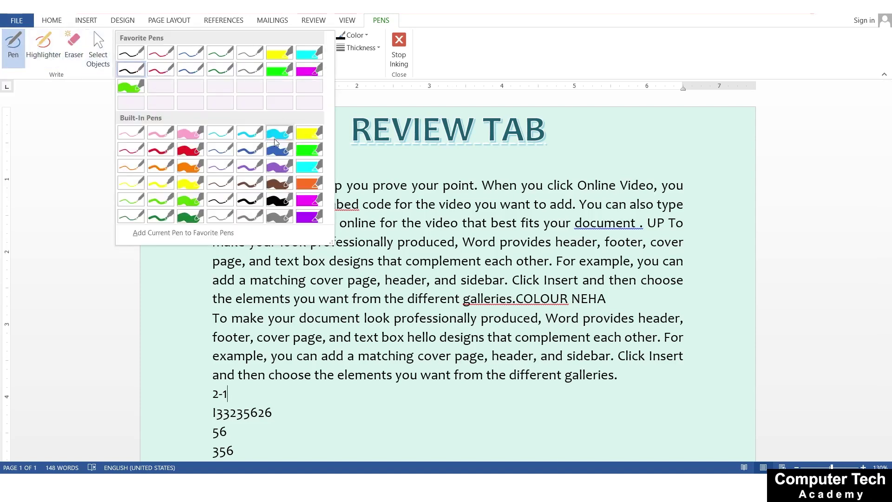
# - With the thick brown pen, draw a check mark and an arrow over the text
pyautogui.click(286, 185)
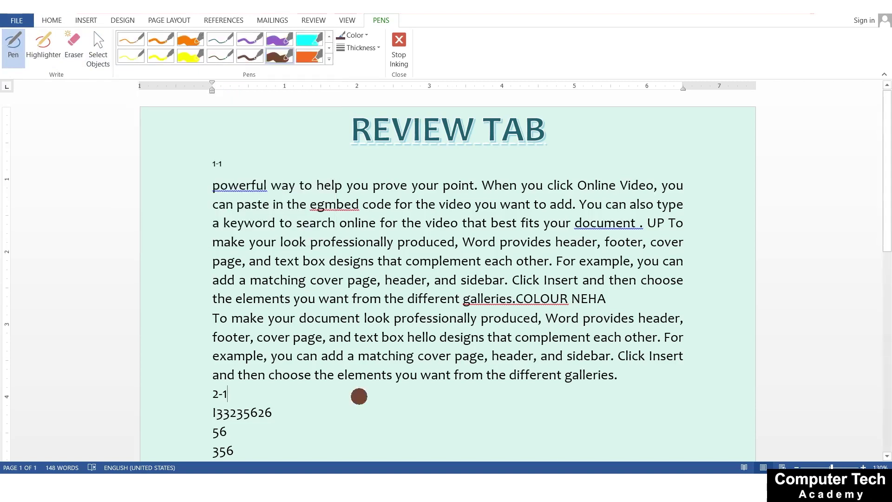
pyautogui.moveTo(369, 406); pyautogui.dragTo(713, 318)
pyautogui.moveTo(402, 228); pyautogui.dragTo(432, 279)
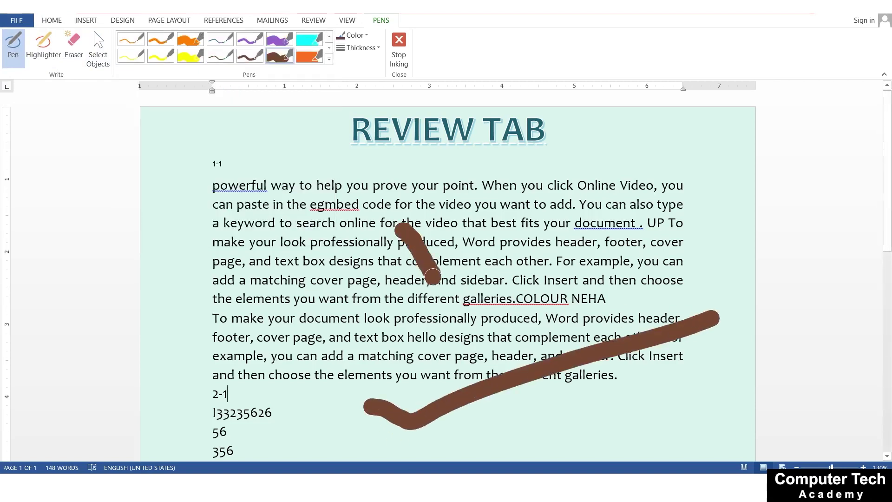
pyautogui.moveTo(441, 229)
pyautogui.mouseDown()
pyautogui.moveTo(421, 246)
pyautogui.moveTo(576, 300)
pyautogui.mouseUp()
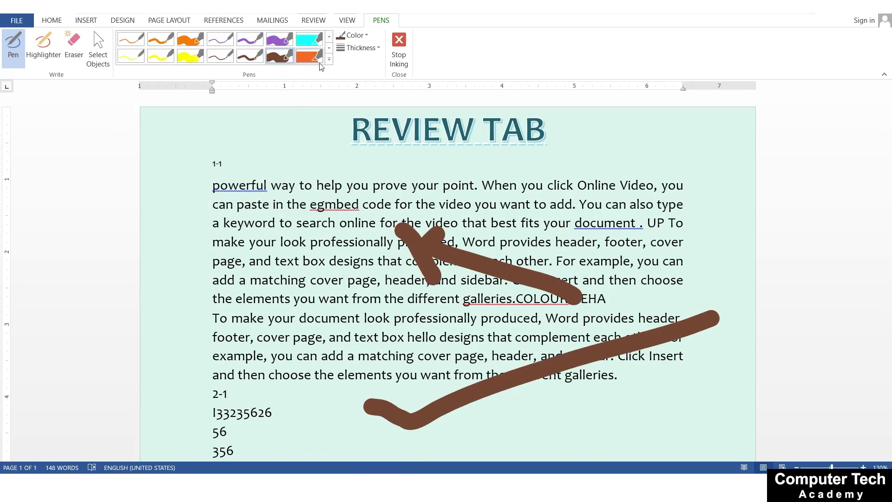
# - Switch to the thick light-green pen and draw a vertical stroke and an S shape
pyautogui.click(329, 61)
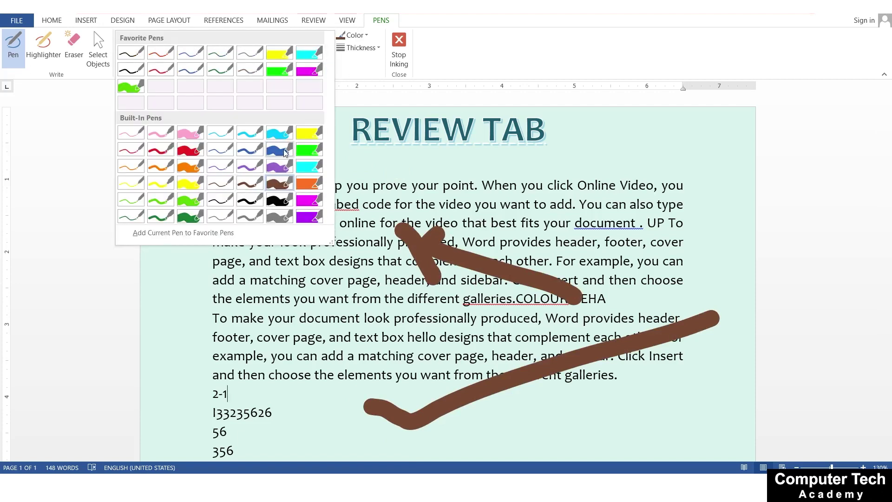
pyautogui.click(190, 200)
pyautogui.moveTo(274, 197); pyautogui.dragTo(276, 285)
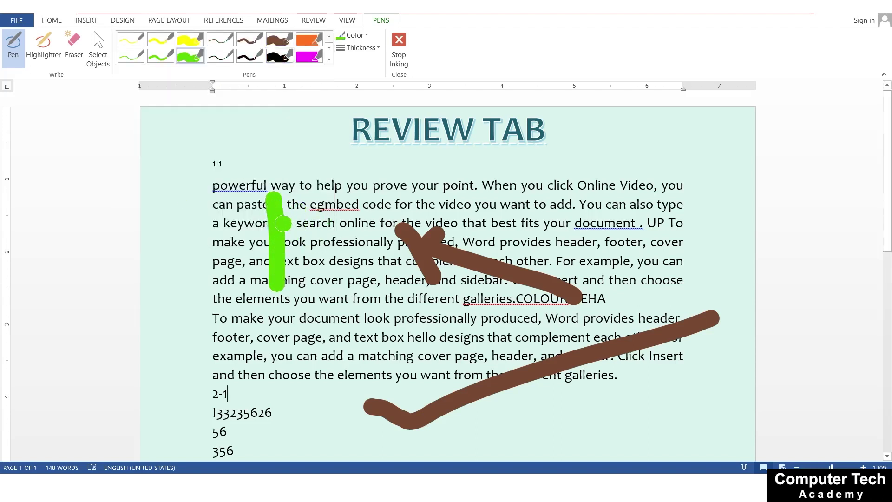
pyautogui.moveTo(264, 211); pyautogui.dragTo(200, 269)
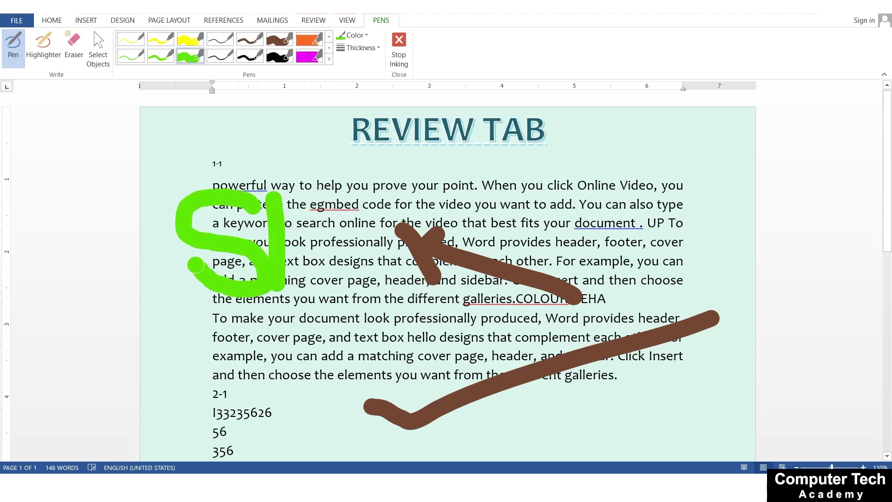
# - Erase the green S, green stroke, brown arrow and brown check mark
pyautogui.click(74, 49)
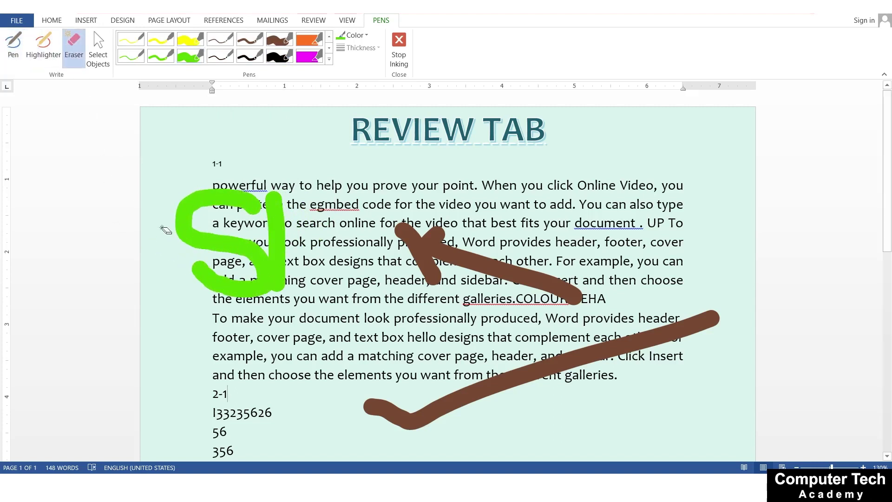
pyautogui.moveTo(198, 240)
pyautogui.mouseDown()
pyautogui.moveTo(235, 197)
pyautogui.moveTo(341, 212)
pyautogui.mouseUp()
pyautogui.moveTo(445, 247); pyautogui.dragTo(427, 258)
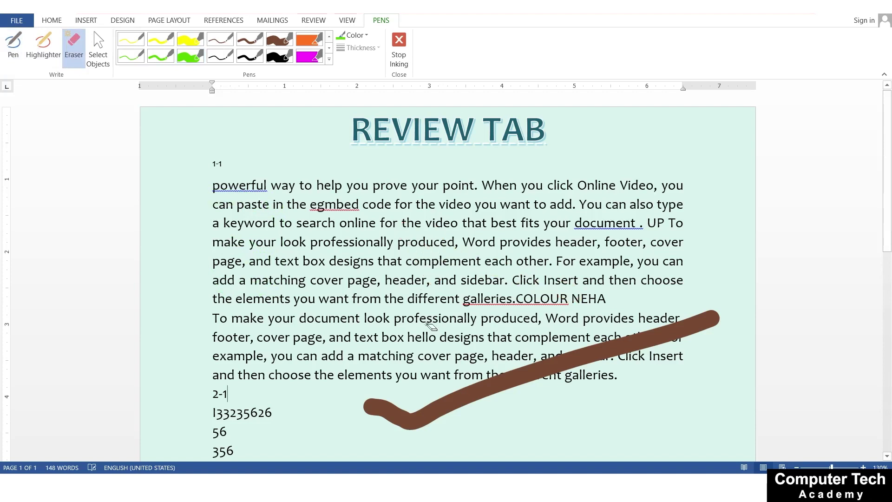
pyautogui.click(461, 392)
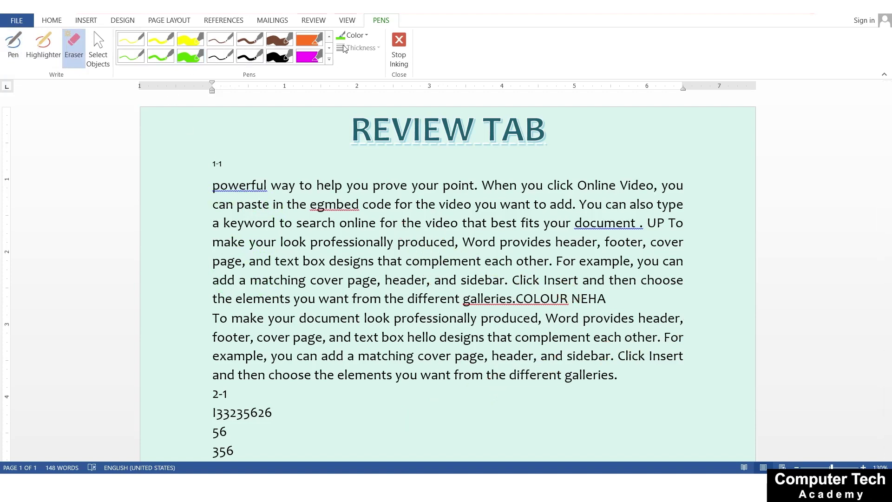
# - Set the pen ink colour to teal and thickness to 3 pt
pyautogui.click(160, 56)
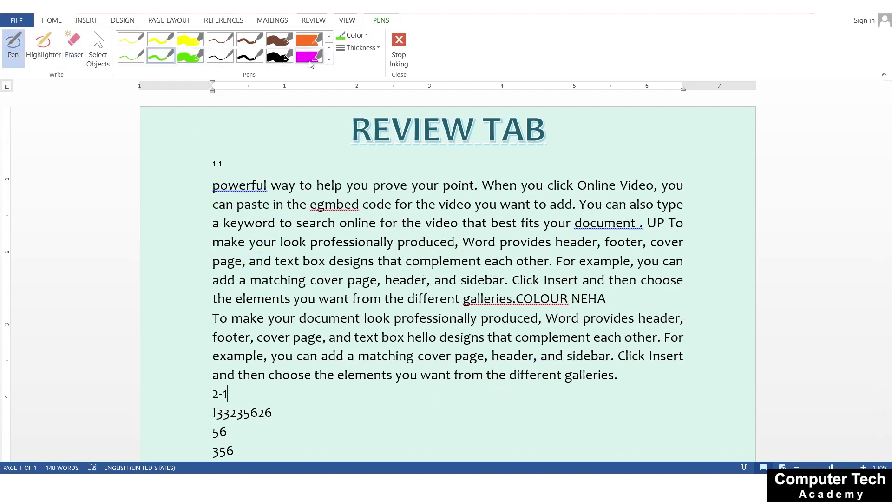
pyautogui.click(352, 36)
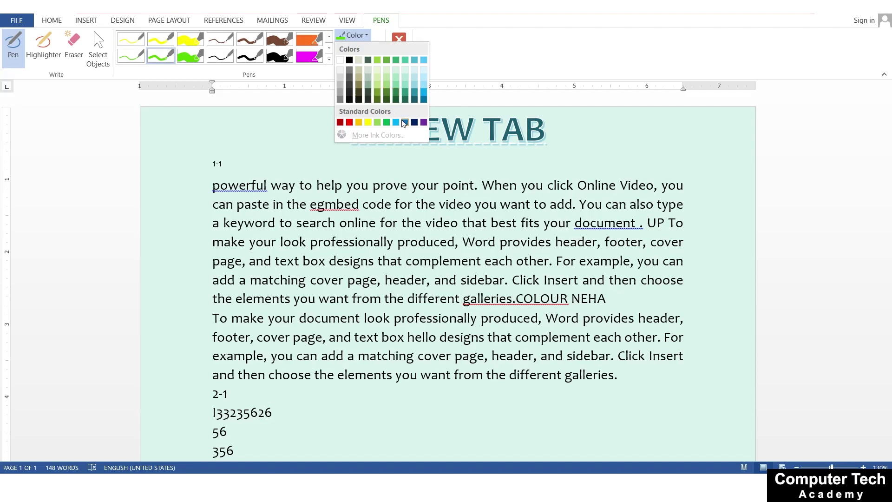
pyautogui.click(404, 122)
pyautogui.click(359, 47)
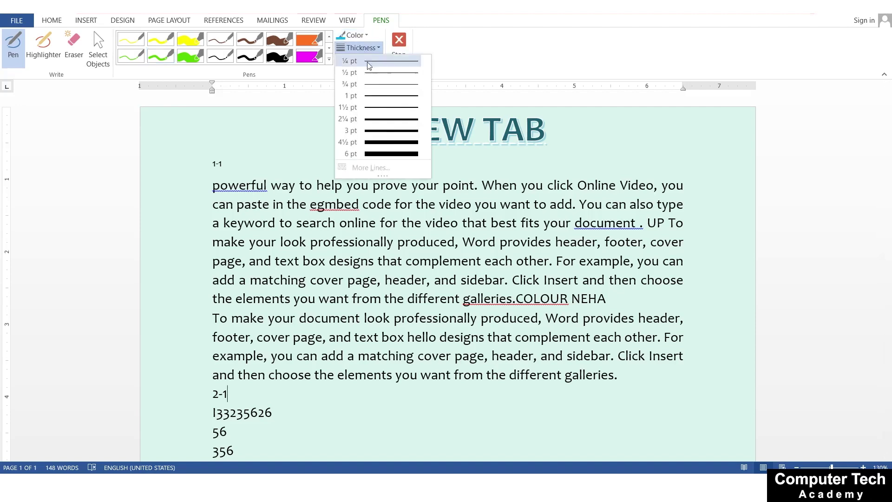
pyautogui.click(382, 130)
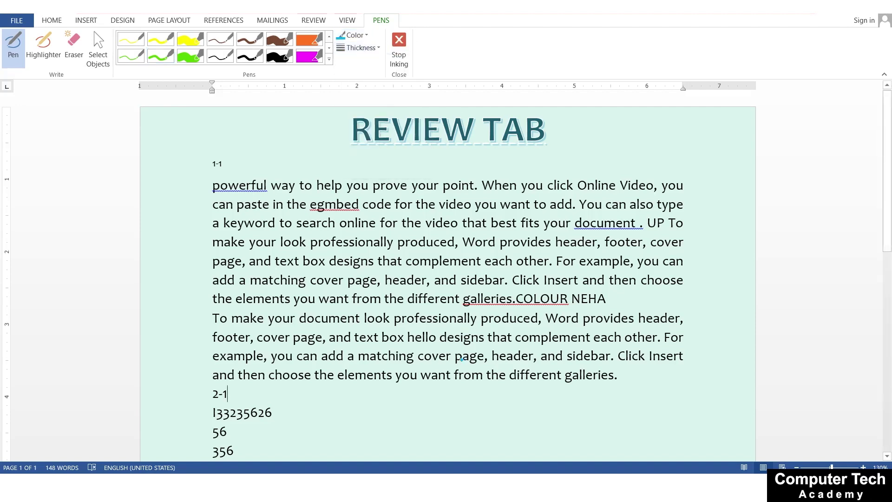
# - Handwrite 'Review' in teal ink across the first paragraph
pyautogui.moveTo(324, 290)
pyautogui.mouseDown()
pyautogui.moveTo(450, 247)
pyautogui.moveTo(614, 232)
pyautogui.mouseUp()
pyautogui.moveTo(421, 171); pyautogui.dragTo(439, 247)
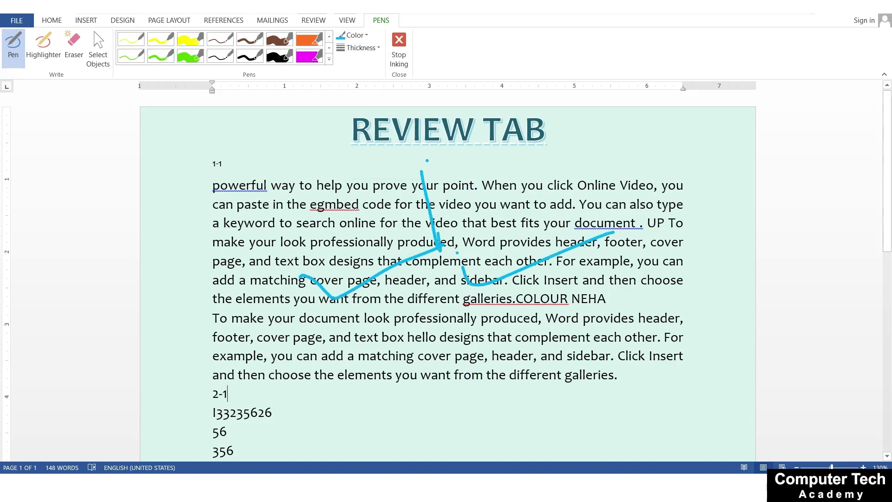
pyautogui.moveTo(440, 158)
pyautogui.mouseDown()
pyautogui.moveTo(439, 203)
pyautogui.moveTo(519, 266)
pyautogui.mouseUp()
pyautogui.moveTo(524, 213)
pyautogui.mouseDown()
pyautogui.moveTo(525, 260)
pyautogui.moveTo(556, 234)
pyautogui.moveTo(586, 242)
pyautogui.mouseUp()
pyautogui.moveTo(599, 187); pyautogui.dragTo(580, 244)
pyautogui.moveTo(617, 194); pyautogui.dragTo(658, 219)
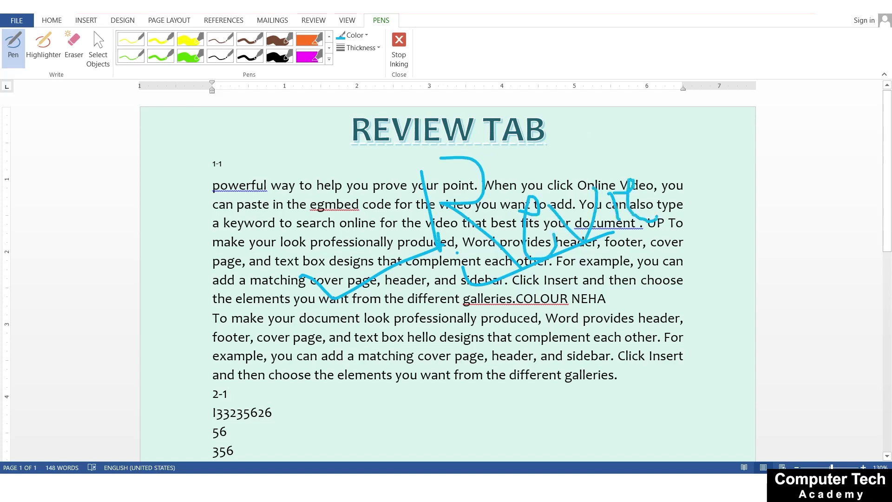
pyautogui.moveTo(653, 177); pyautogui.dragTo(675, 203)
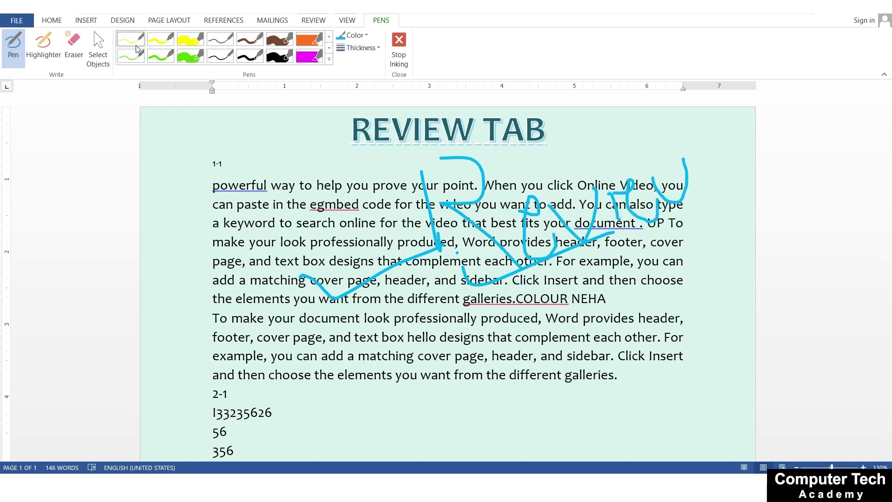
# - Erase the teal handwritten strokes with the Eraser
pyautogui.click(73, 44)
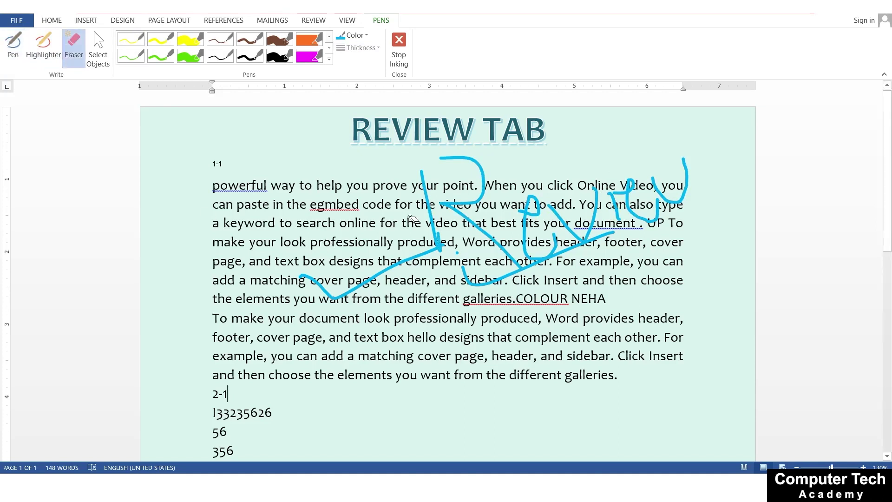
pyautogui.moveTo(413, 219)
pyautogui.mouseDown()
pyautogui.moveTo(472, 248)
pyautogui.moveTo(435, 224)
pyautogui.mouseUp()
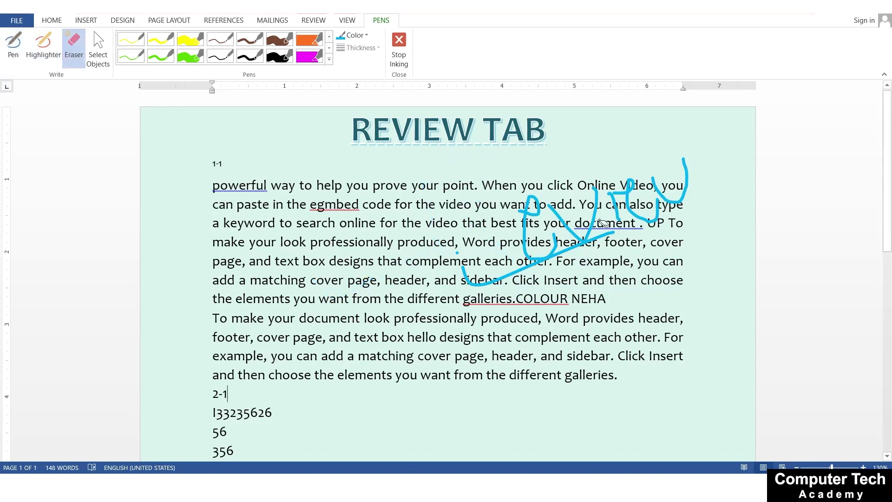
pyautogui.moveTo(602, 222); pyautogui.dragTo(613, 201)
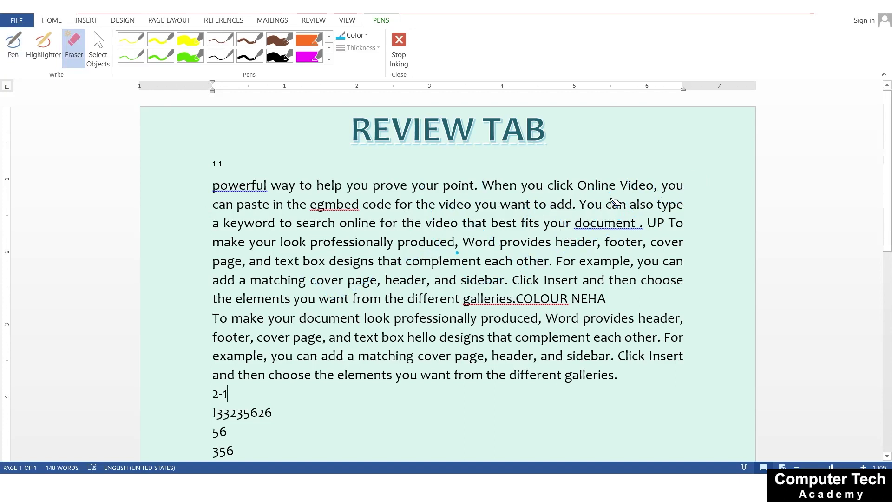
# - End ink mode, return to the REVIEW tab, and open then close the Restrict Editing pane
pyautogui.click(399, 49)
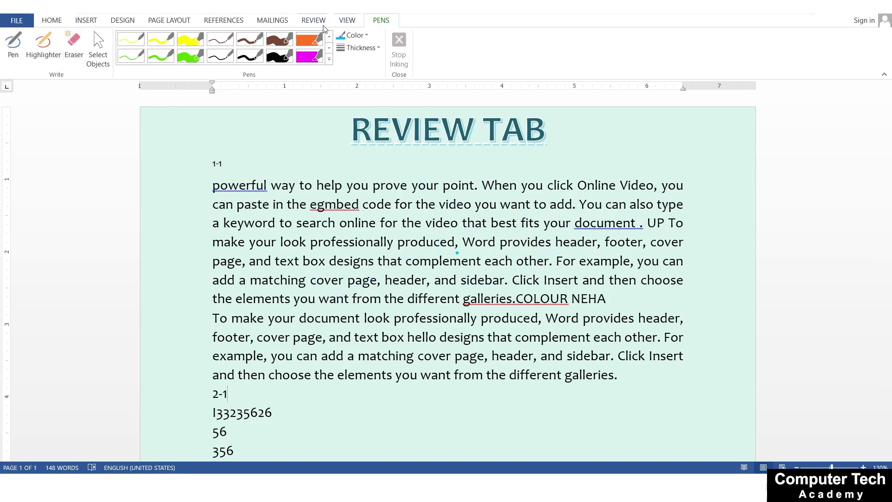
pyautogui.click(309, 20)
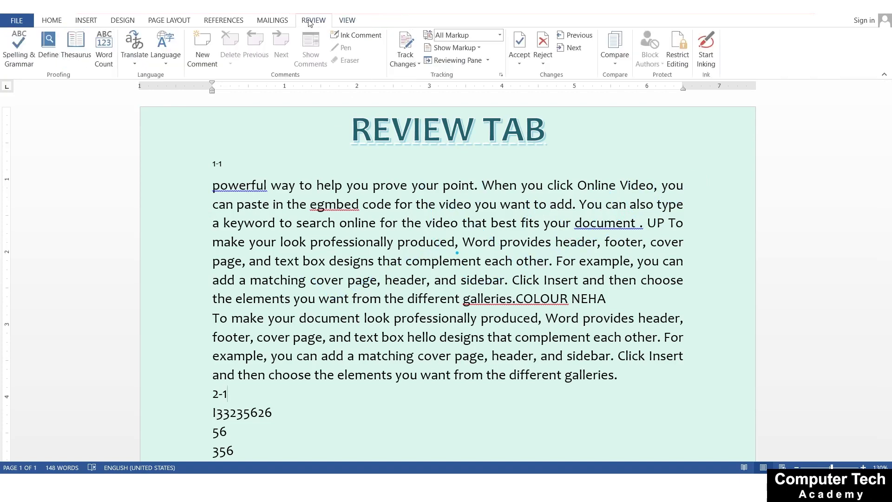
pyautogui.click(673, 66)
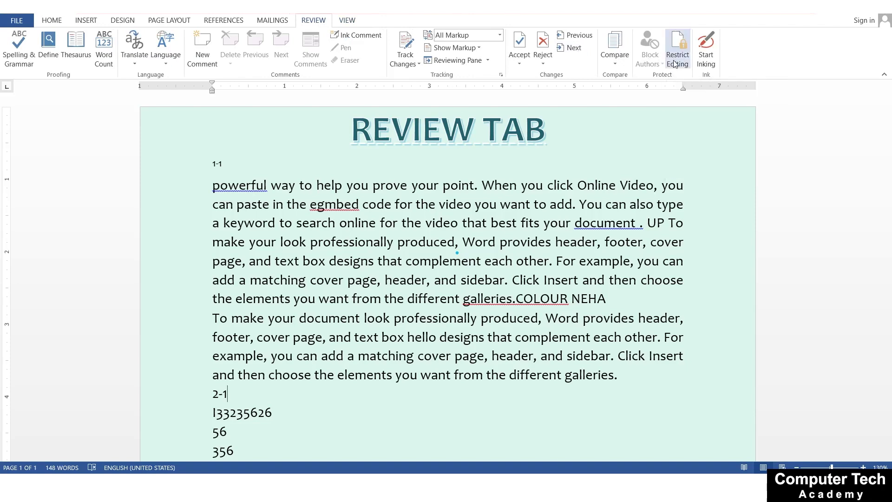
pyautogui.click(675, 64)
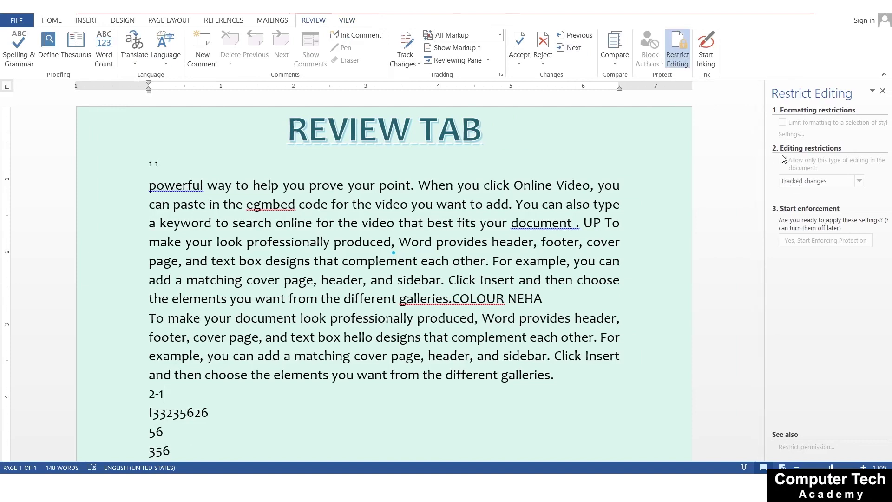
pyautogui.click(882, 91)
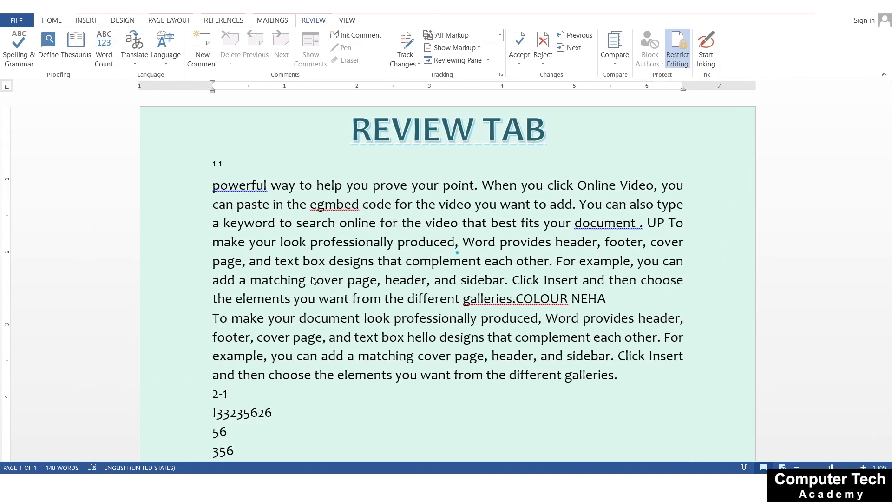